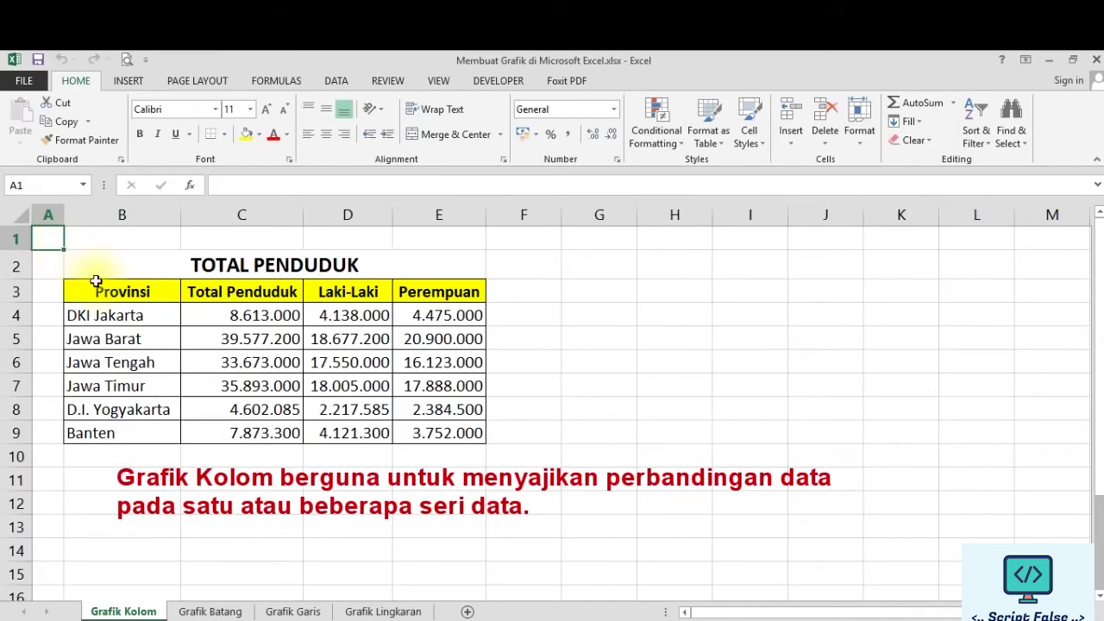
Examine the title, headers and province names of the TOTAL PENDUDUK table
click(138, 291)
click(263, 264)
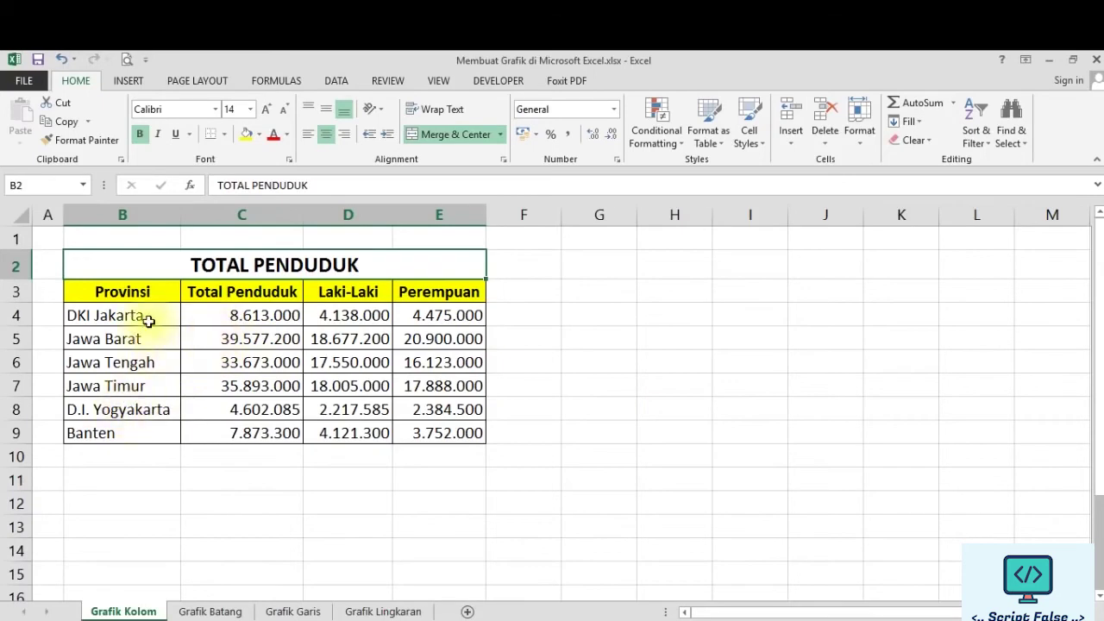
click(139, 480)
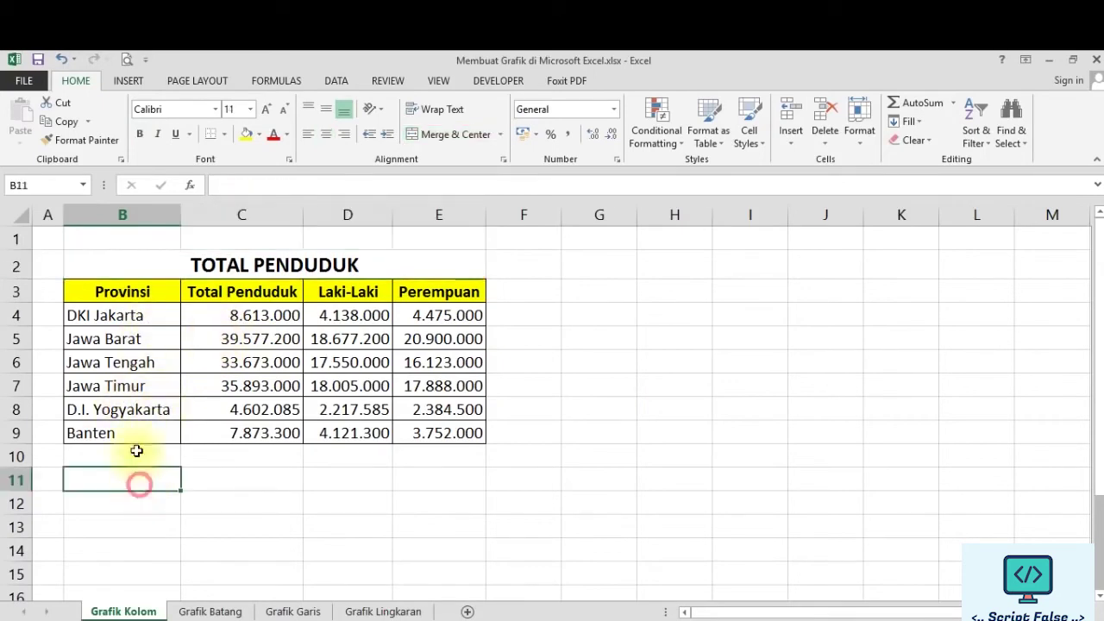
click(118, 314)
click(118, 336)
click(115, 362)
click(113, 401)
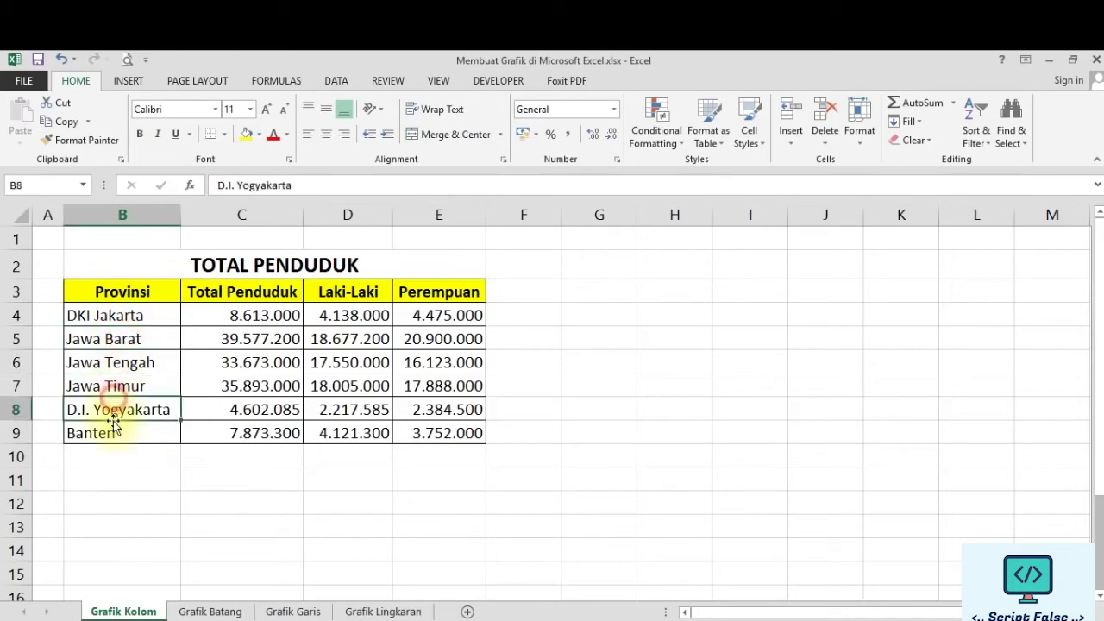
click(110, 431)
click(111, 474)
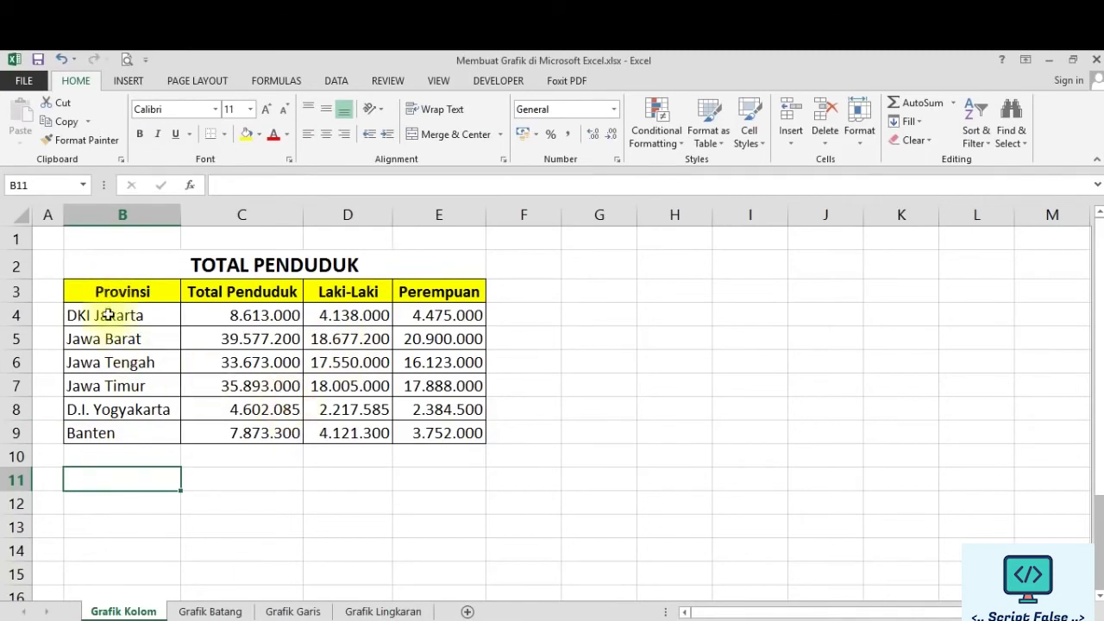
Insert a 2-D clustered column chart from the population data in B3:E9 and shift it slightly up and to the left
drag(98, 290, 417, 434)
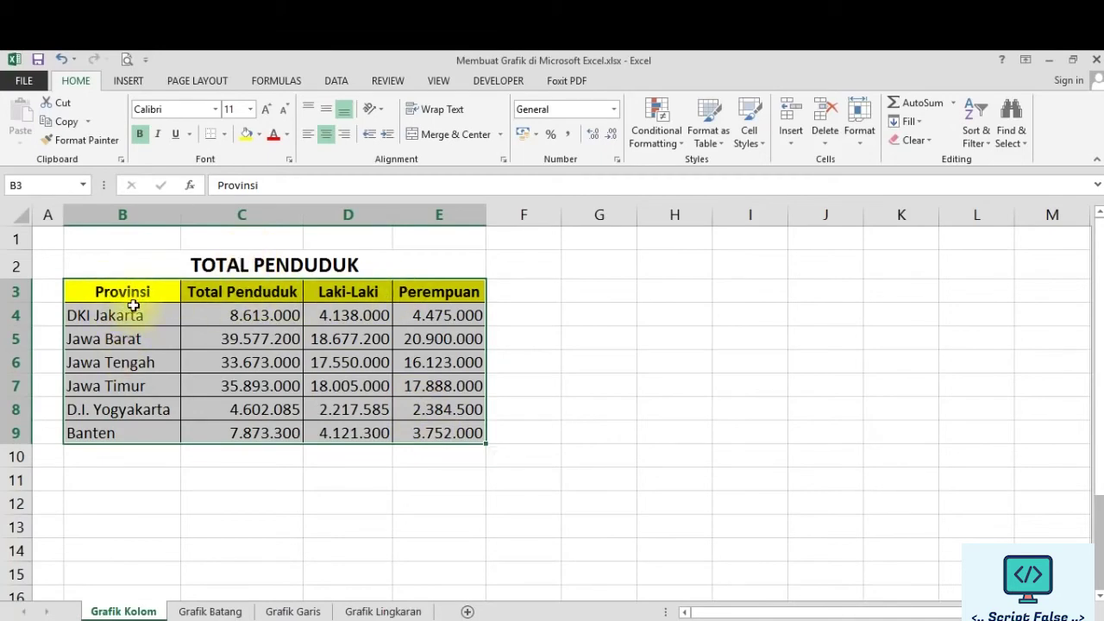
click(128, 81)
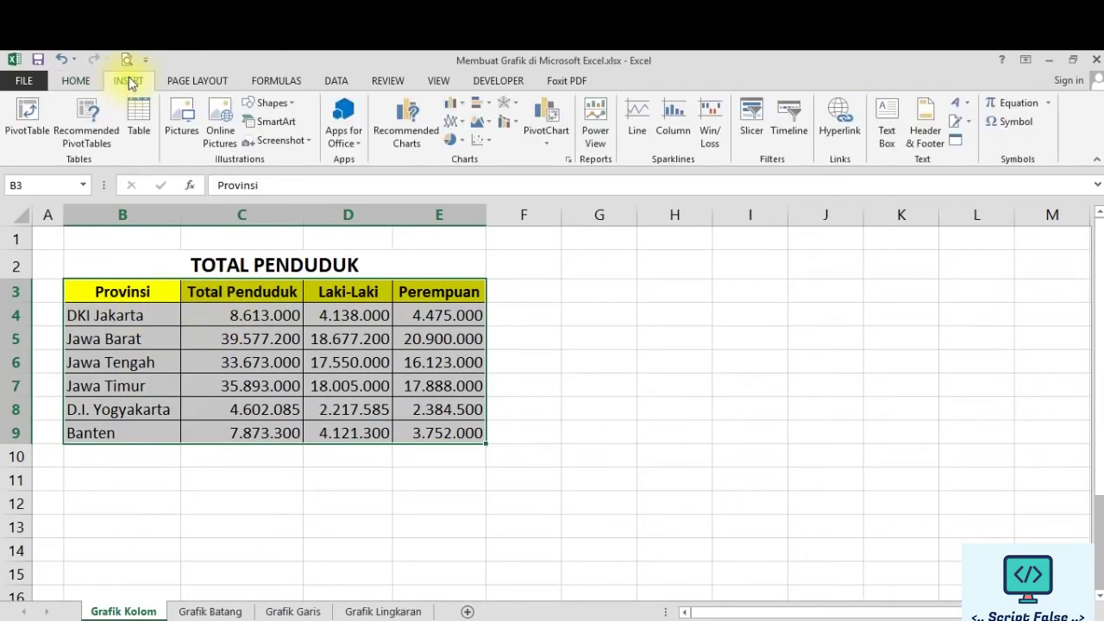
click(455, 105)
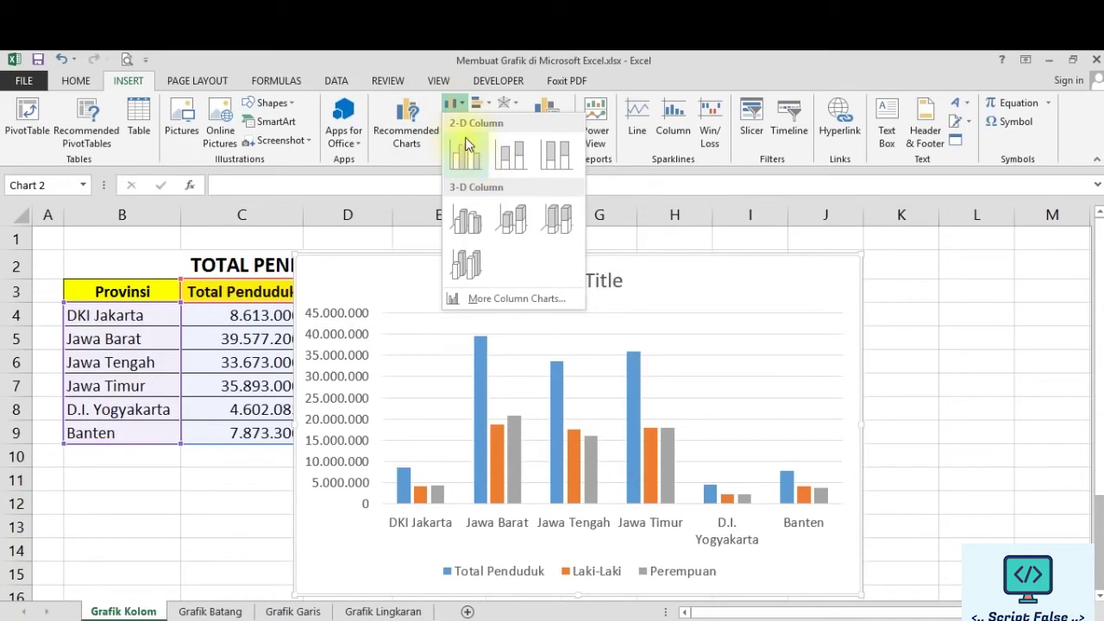
click(458, 161)
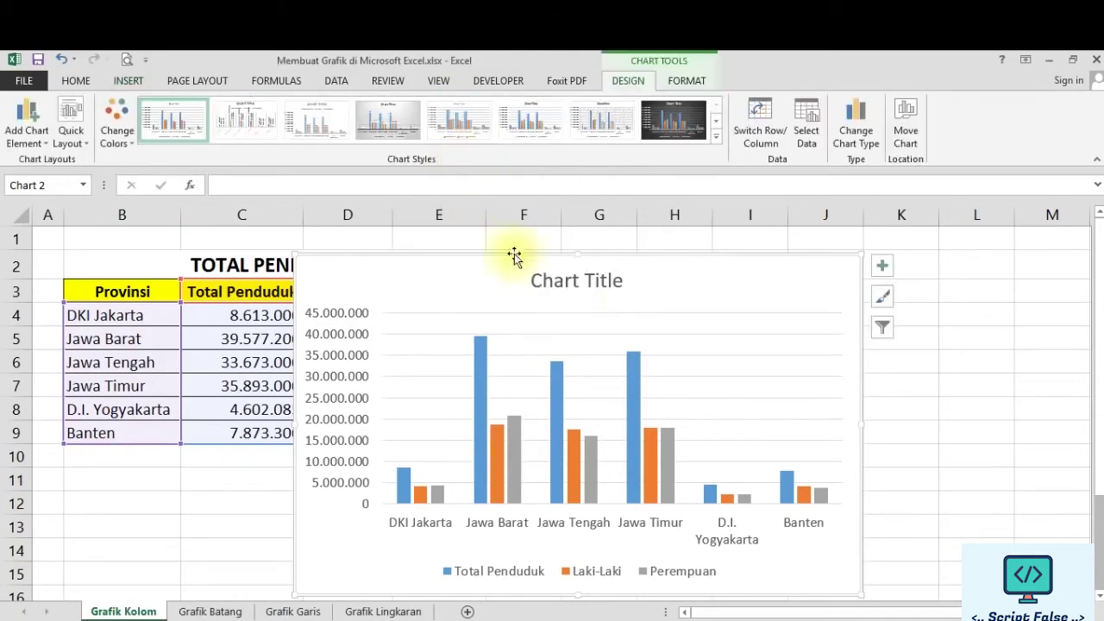
drag(757, 293, 747, 282)
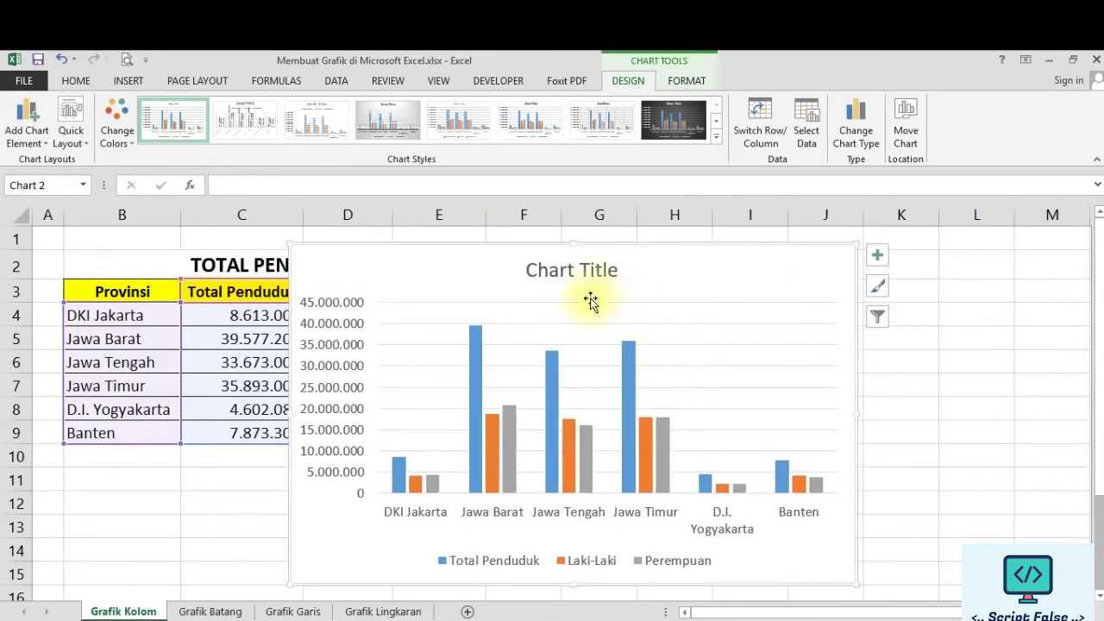
Change the column chart's title to TOTAL PENDUDUK
click(589, 271)
triple_click(581, 270)
key(Delete)
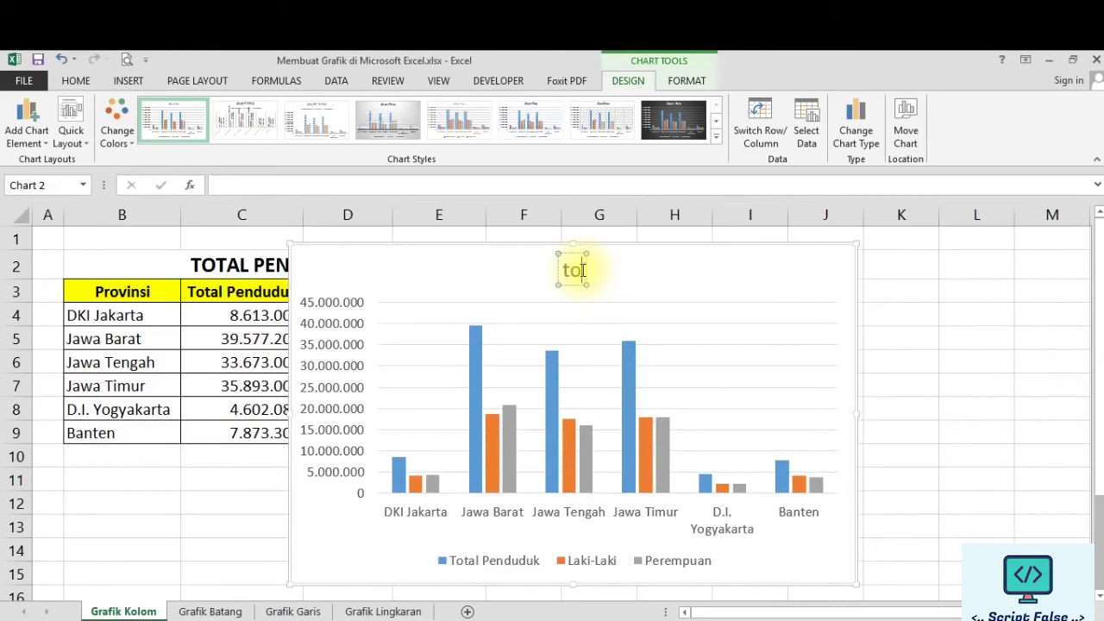
text(TOTAL)
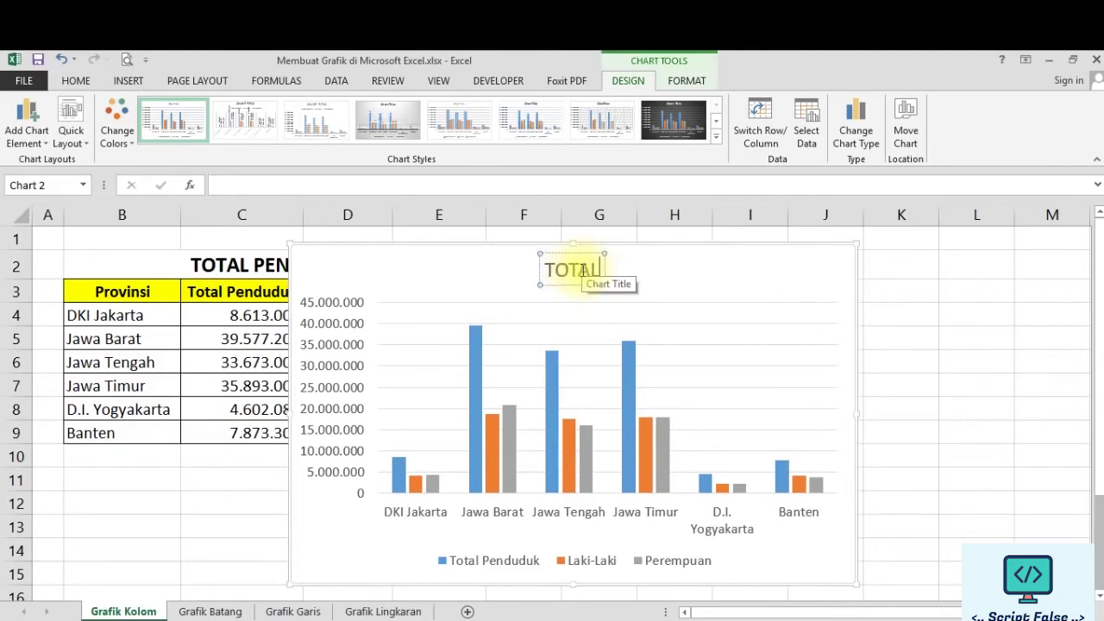
text( PENDUDUK)
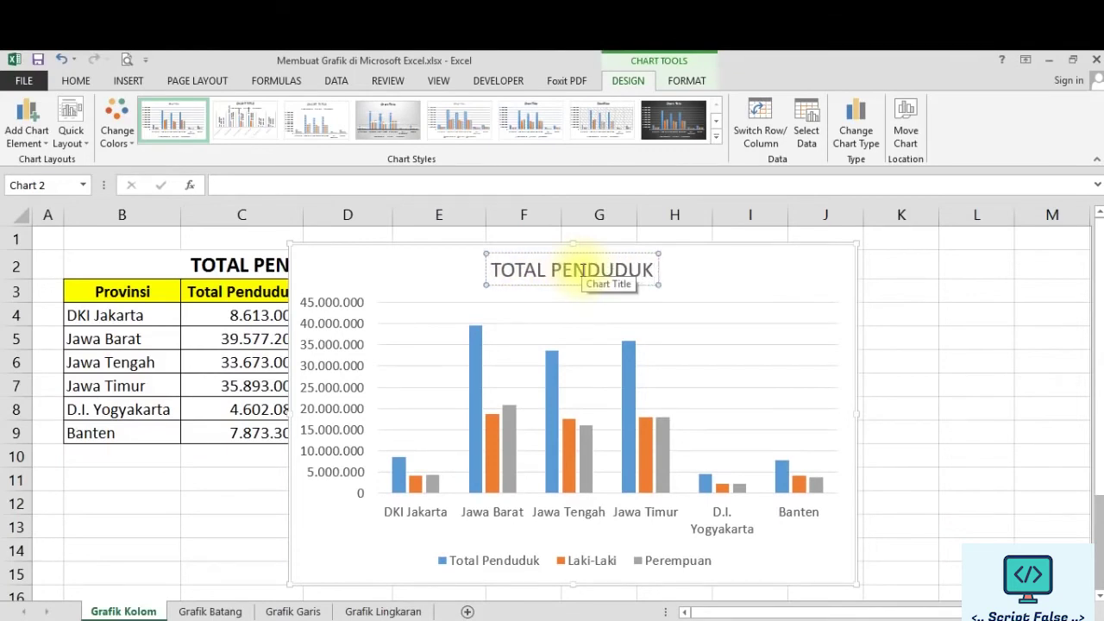
click(966, 416)
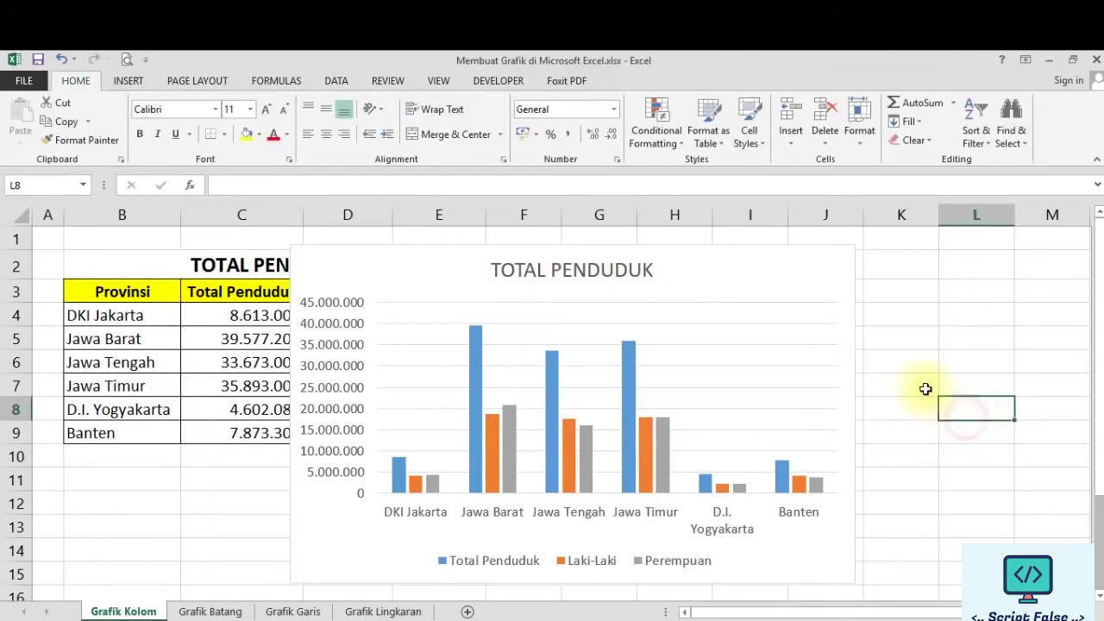
Recolor the column chart with the colorful orange, gold and green palette and apply the last chart style in the gallery
click(788, 291)
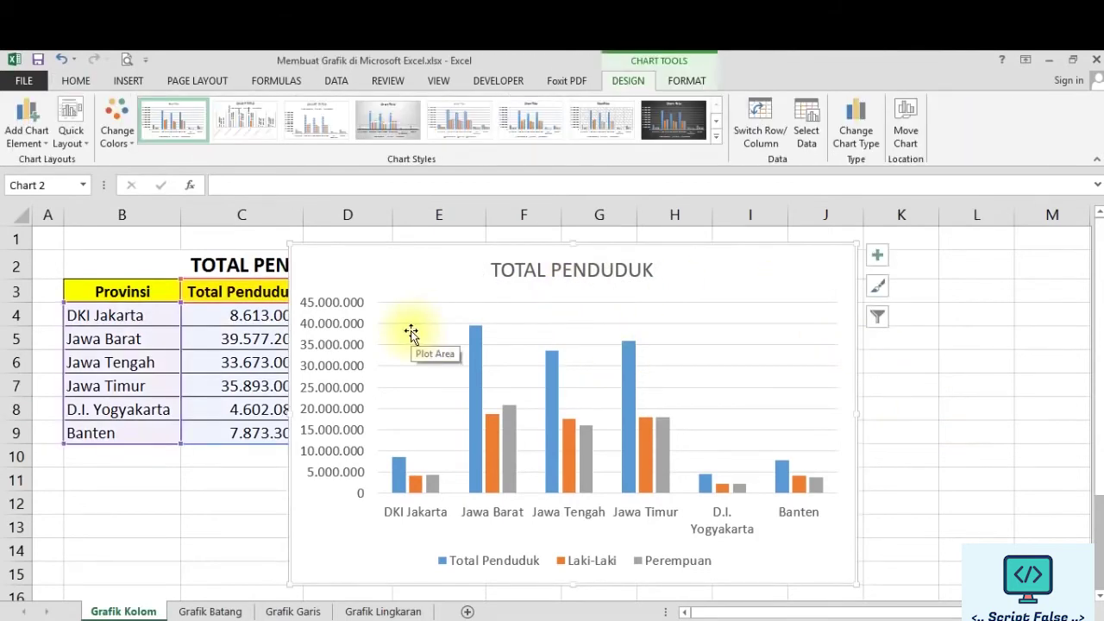
click(109, 147)
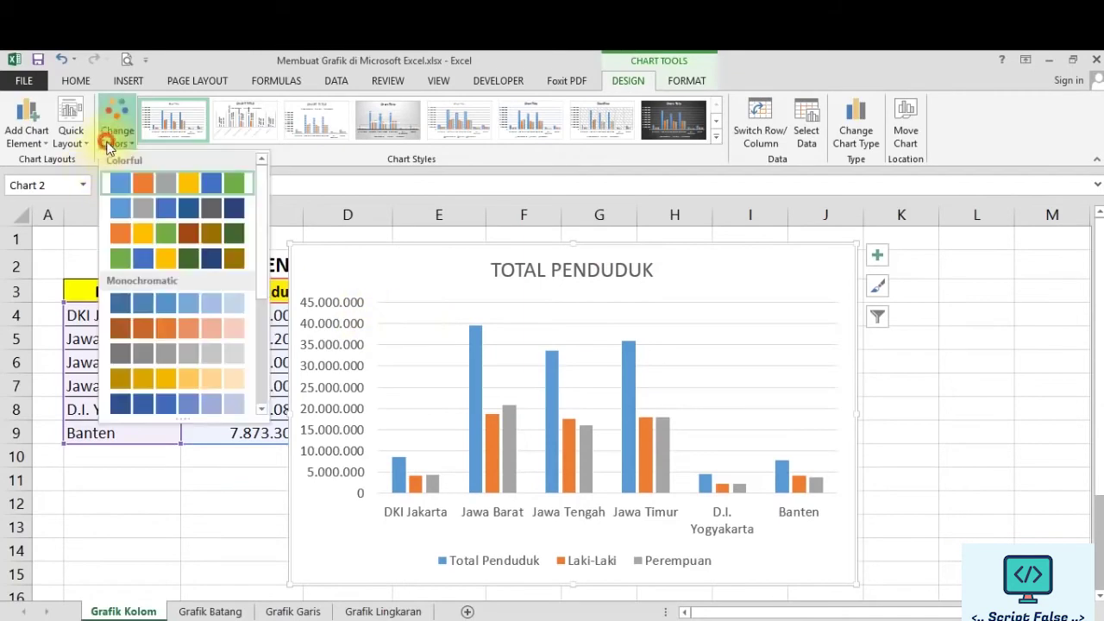
click(180, 231)
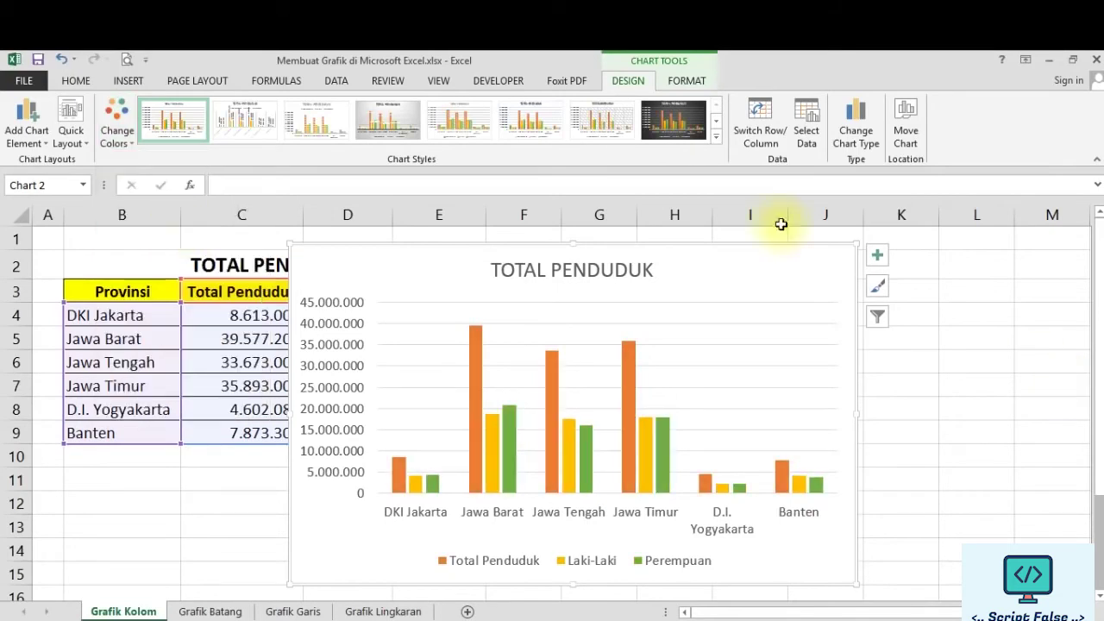
click(716, 135)
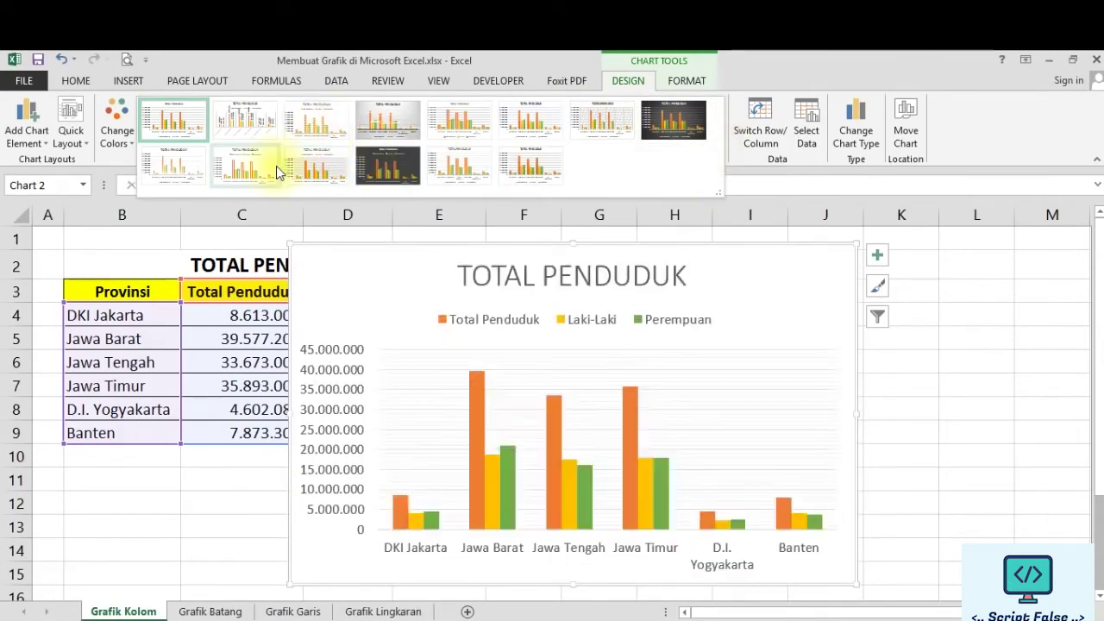
click(534, 170)
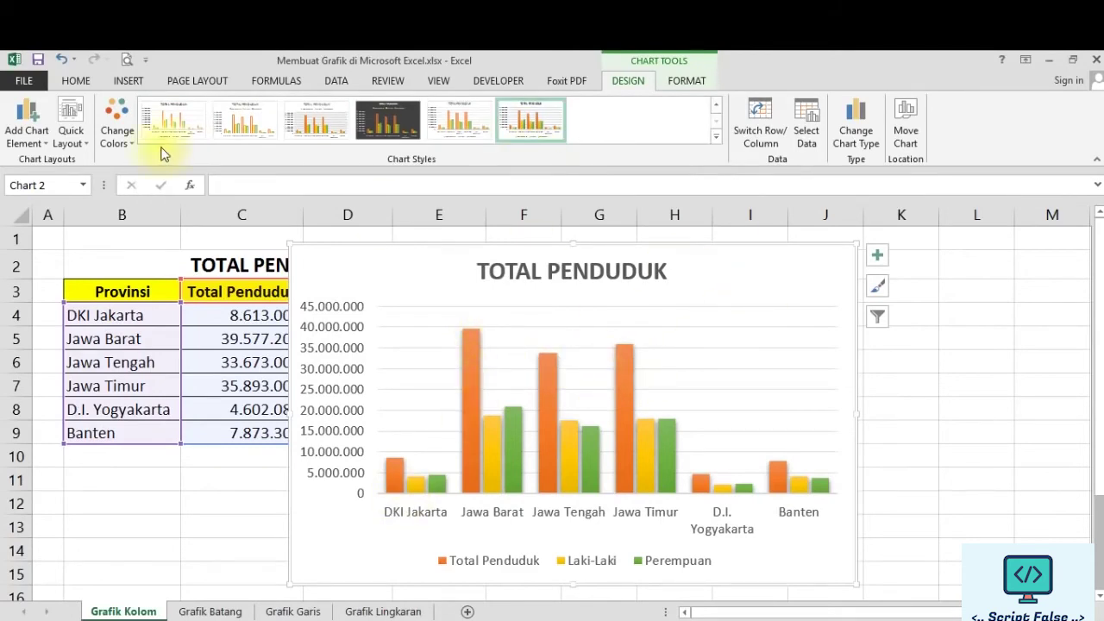
Add primary minor horizontal gridlines to the TOTAL PENDUDUK column chart
click(29, 147)
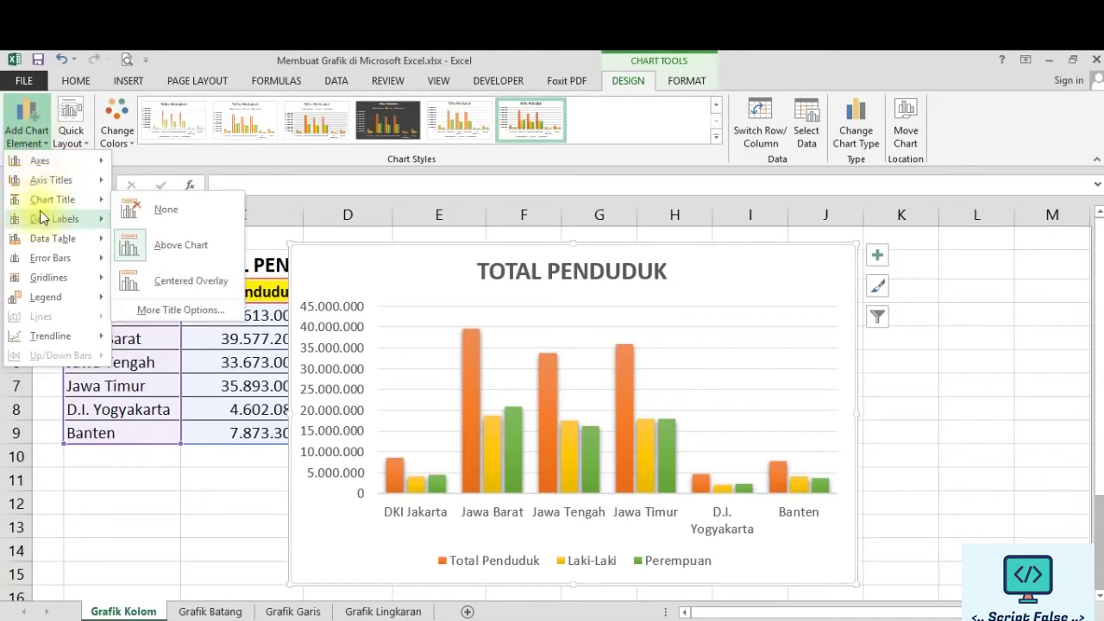
mouse_move(41, 221)
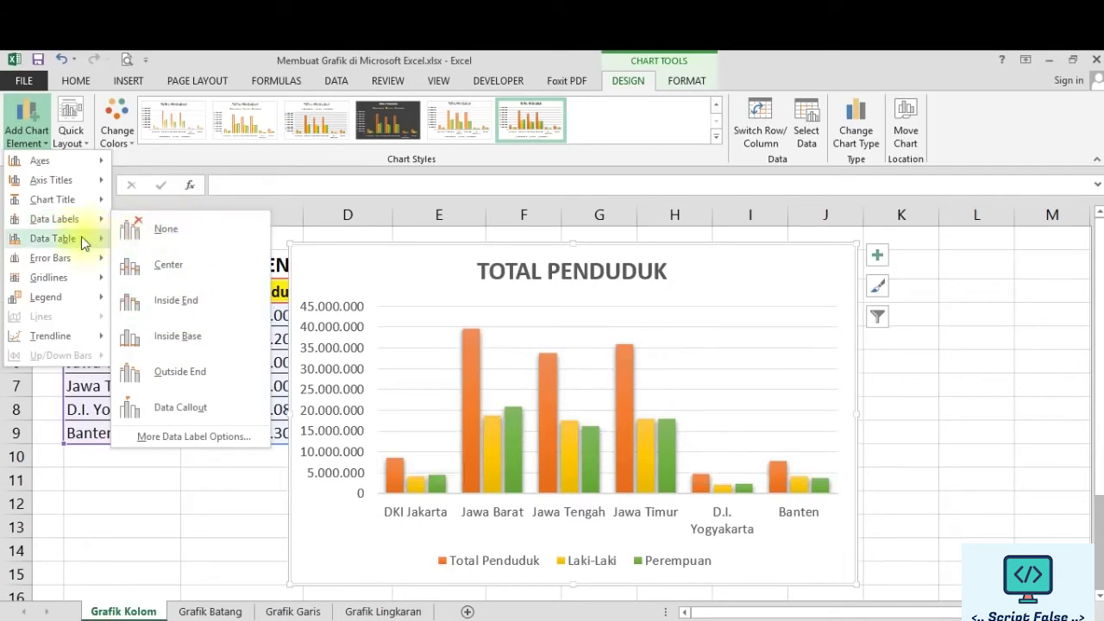
mouse_move(71, 283)
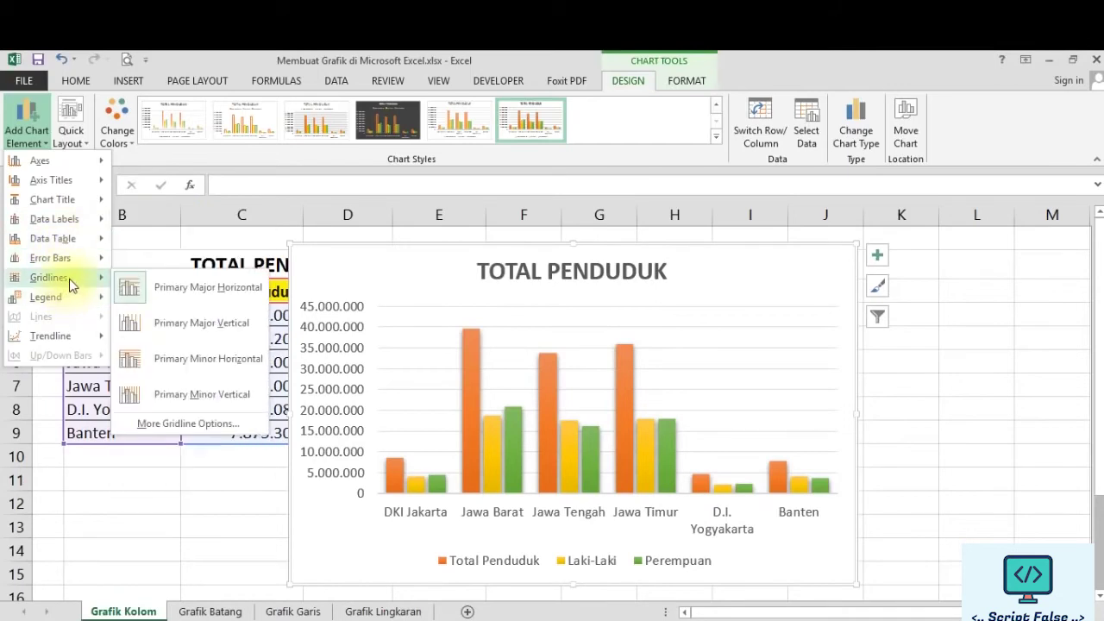
click(222, 367)
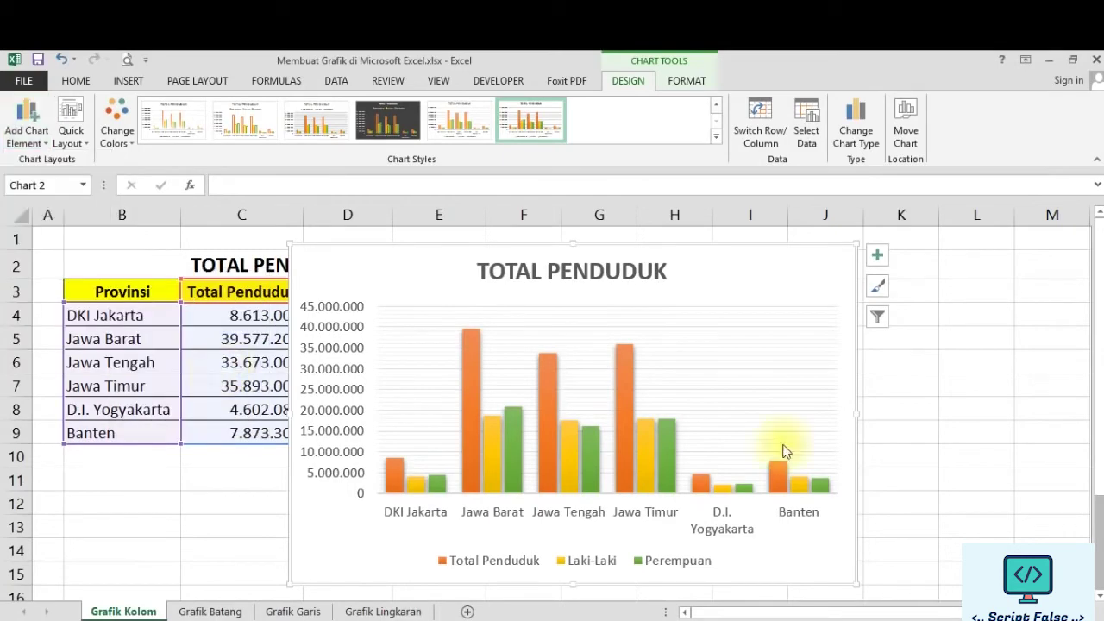
click(939, 432)
Move the TOTAL PENDUDUK column chart slightly further up and to the left, then deselect it
click(747, 271)
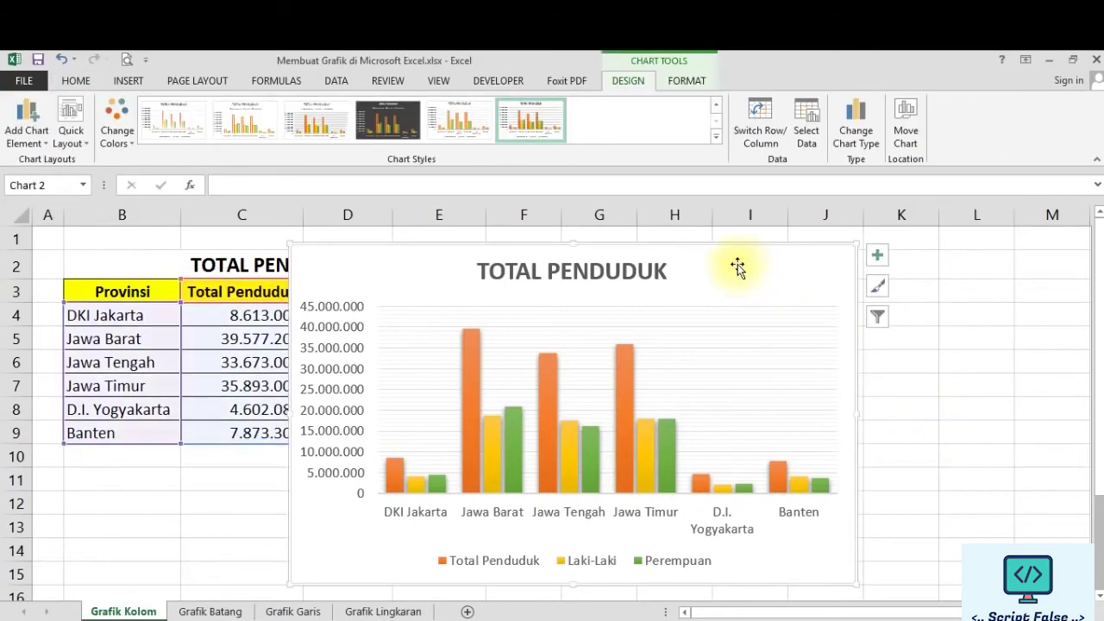
drag(718, 278, 702, 273)
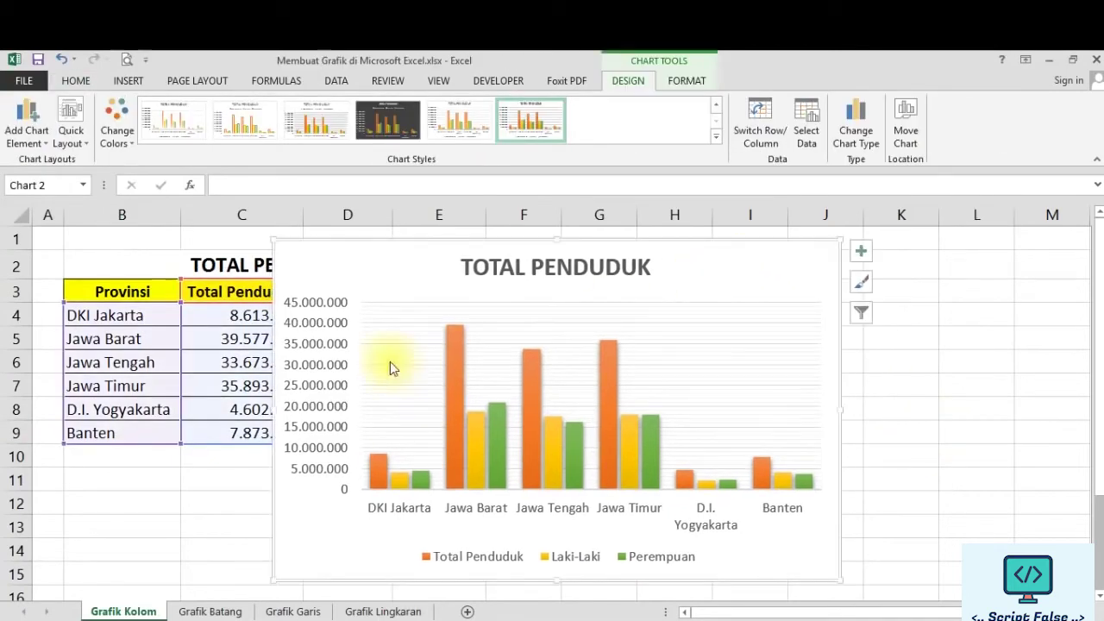
click(231, 484)
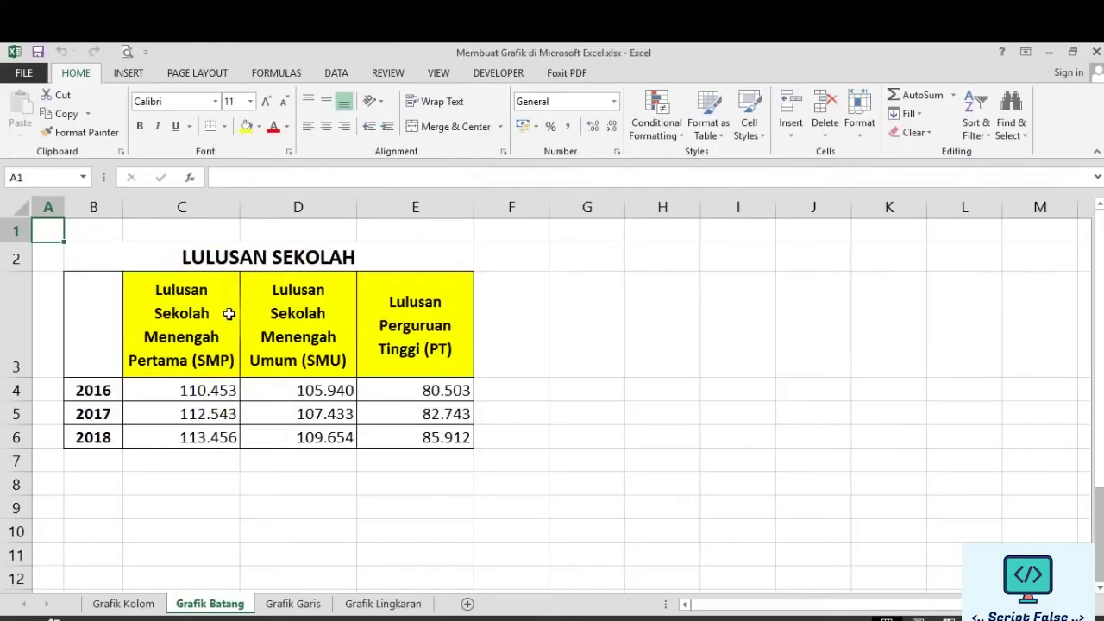
click(181, 468)
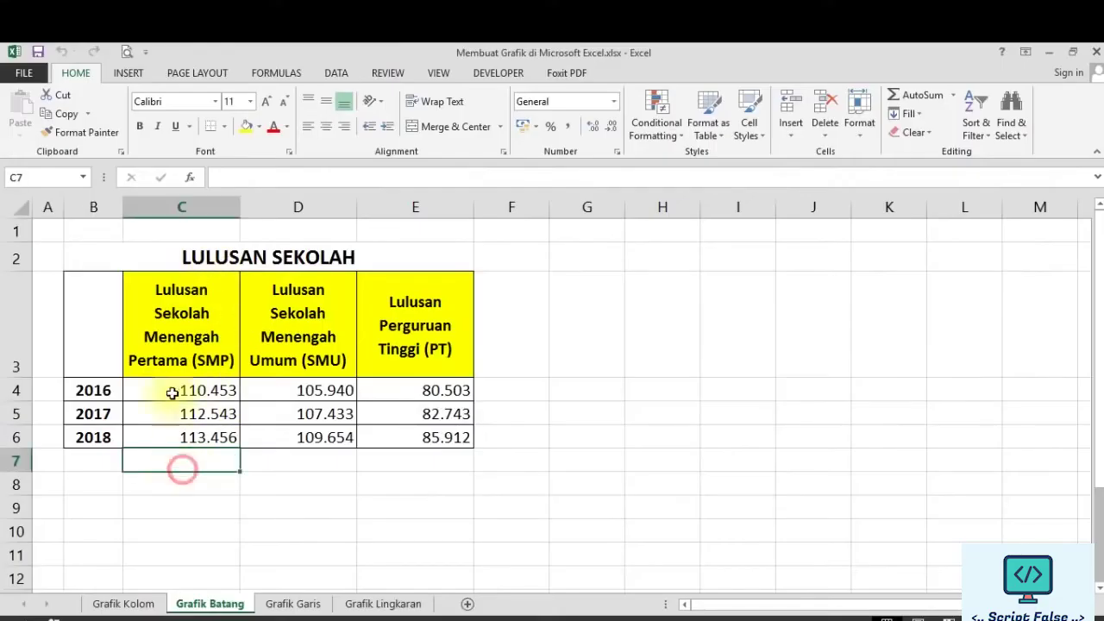
click(116, 290)
click(190, 297)
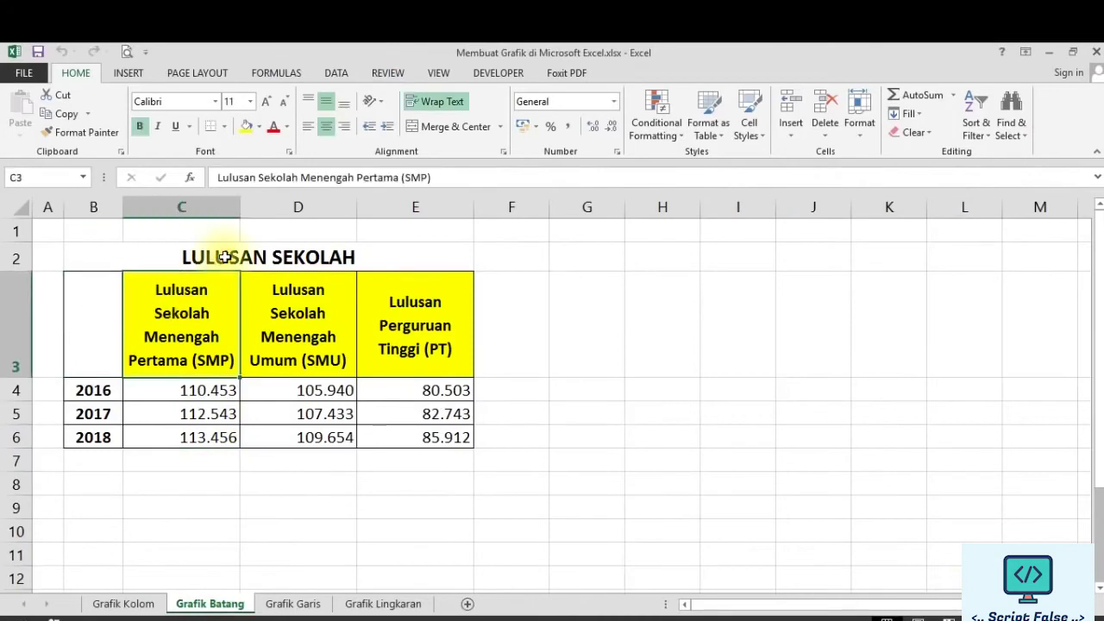
click(224, 256)
click(198, 480)
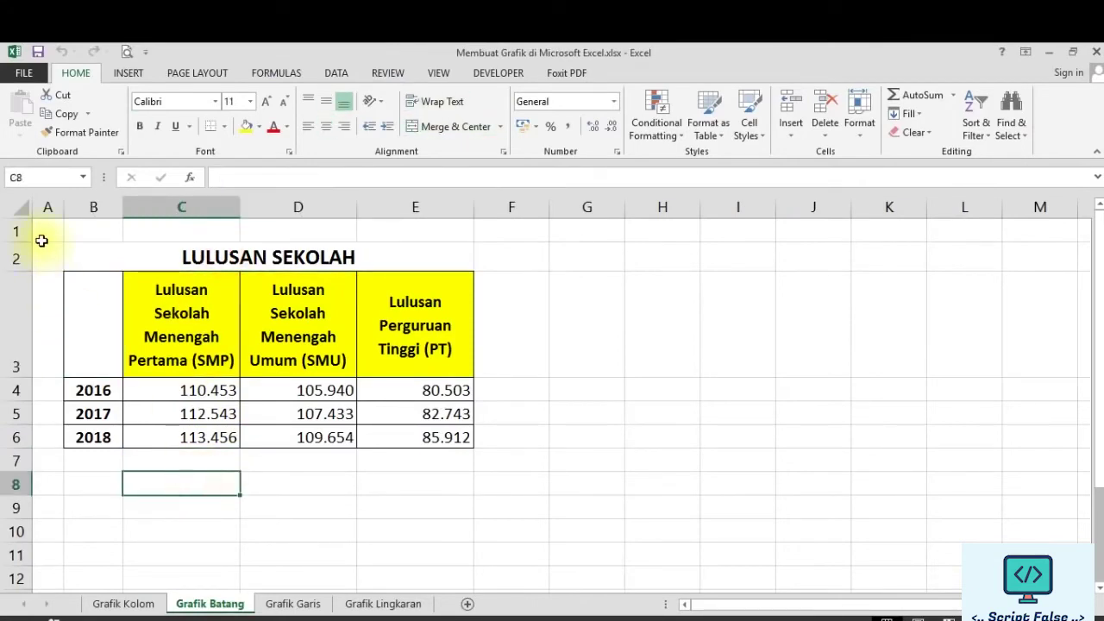
click(72, 255)
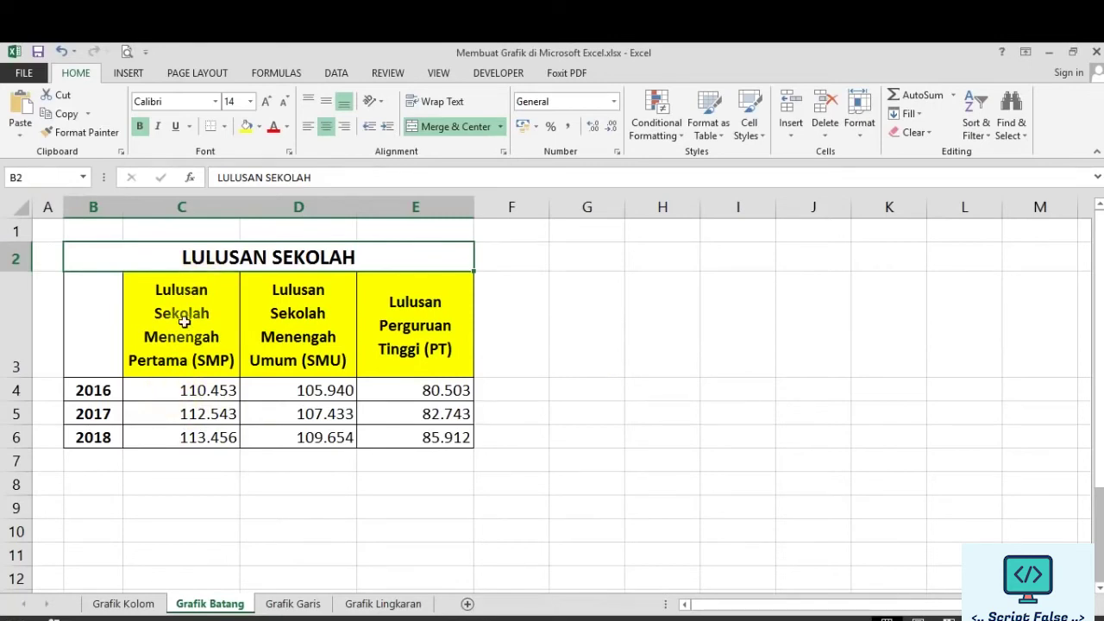
Insert a 2-D clustered bar chart from the school graduates data in B3:E6 of the Grafik Batang sheet
click(101, 335)
drag(101, 335, 402, 434)
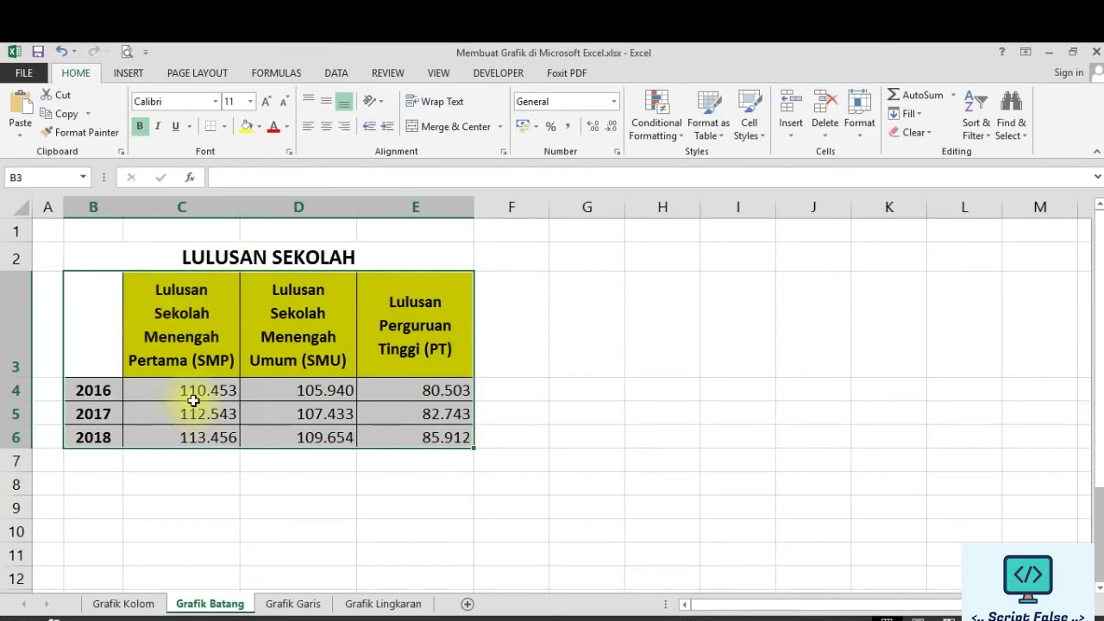
click(126, 73)
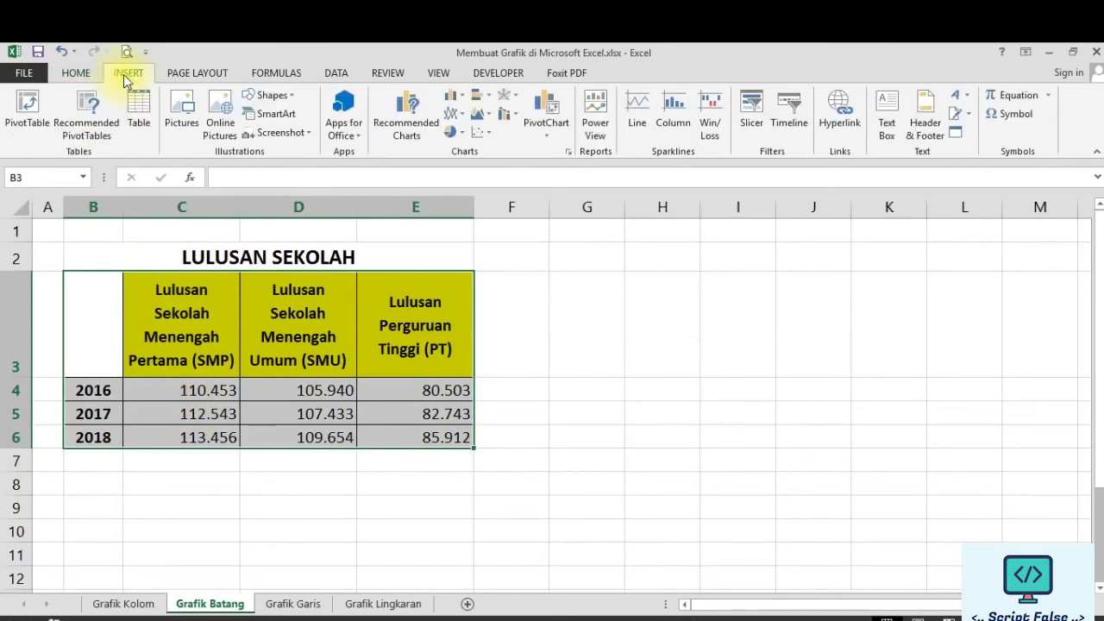
click(485, 98)
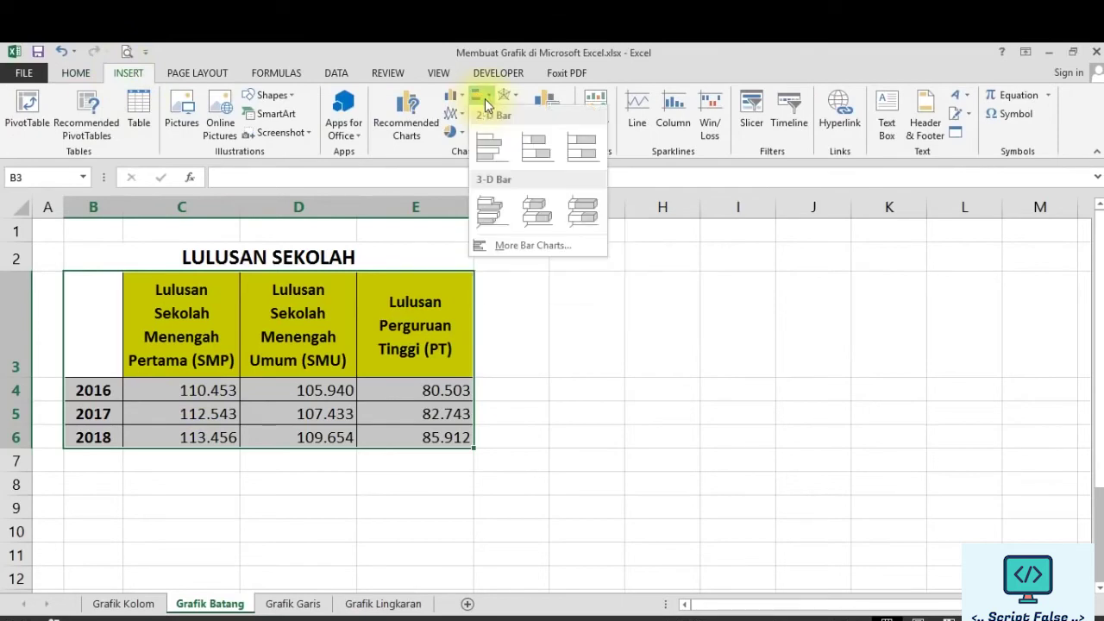
click(488, 151)
Replace the bar chart's title with LULUSAN SEKOLAH
click(558, 278)
double_click(562, 276)
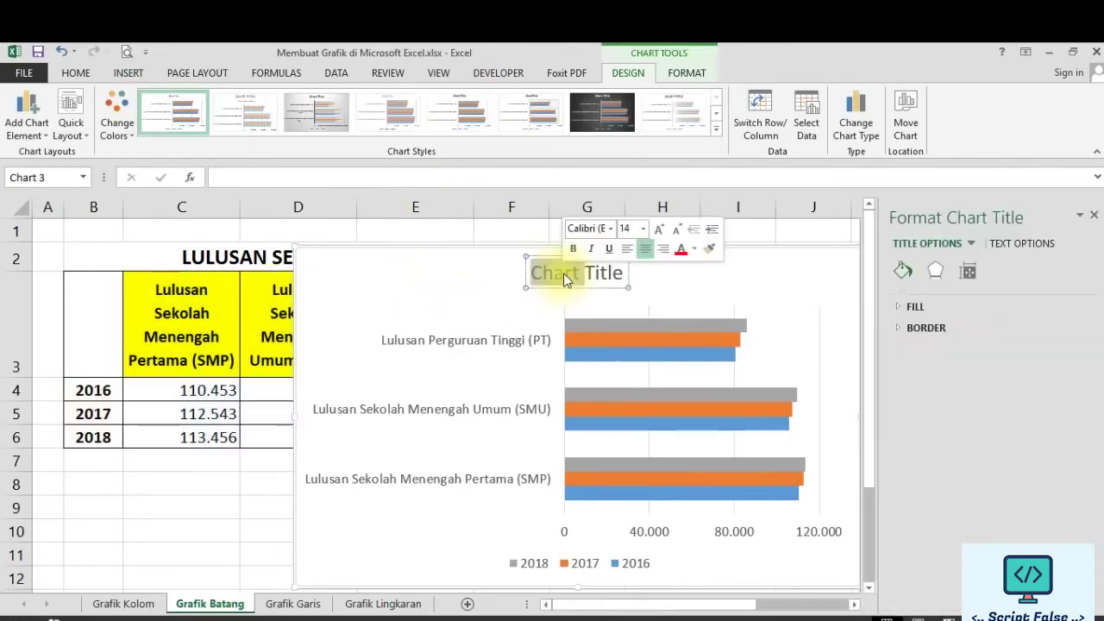
double_click(550, 276)
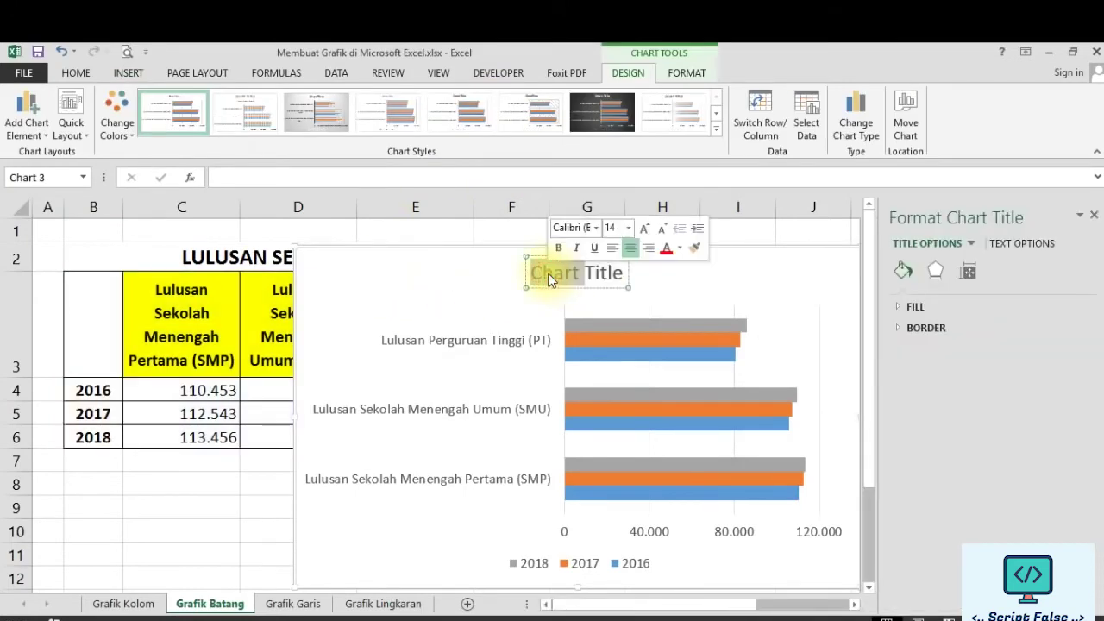
triple_click(551, 277)
text(LULUSAN SEKOLAH)
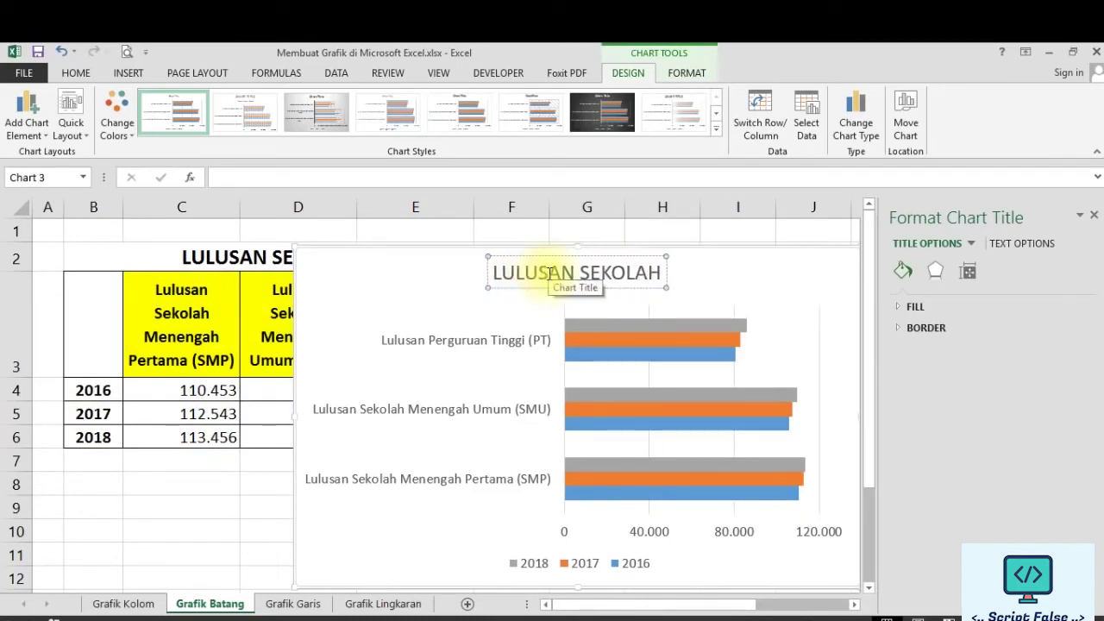
Recolor the LULUSAN SEKOLAH bar chart with the Colorful palette starting green, blue, gold, and apply the last chart style in the gallery
click(1093, 215)
click(1009, 313)
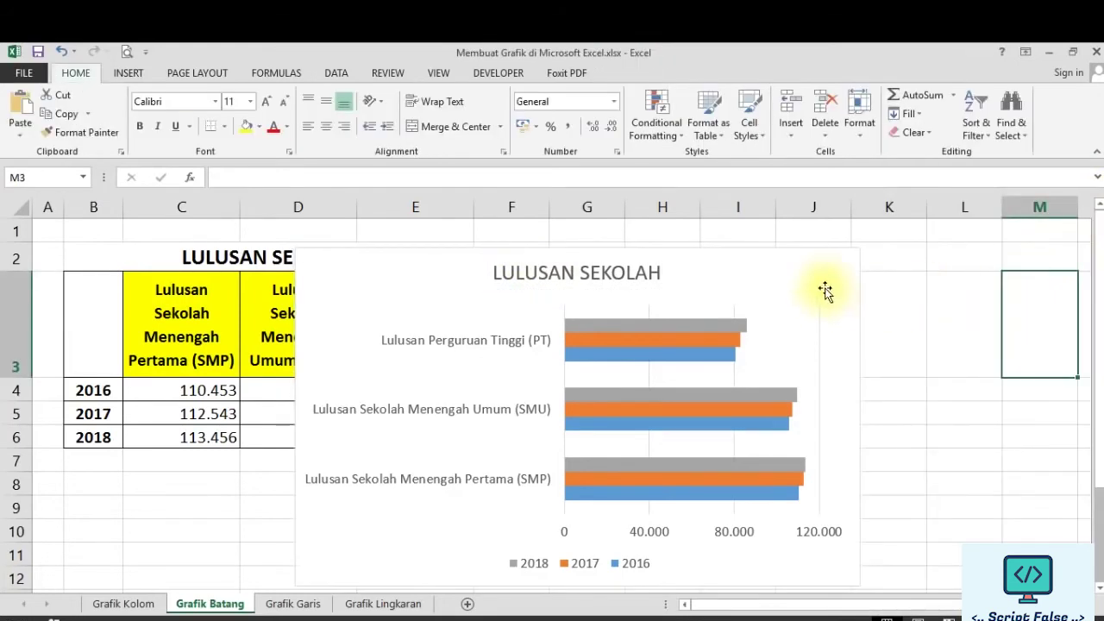
click(825, 290)
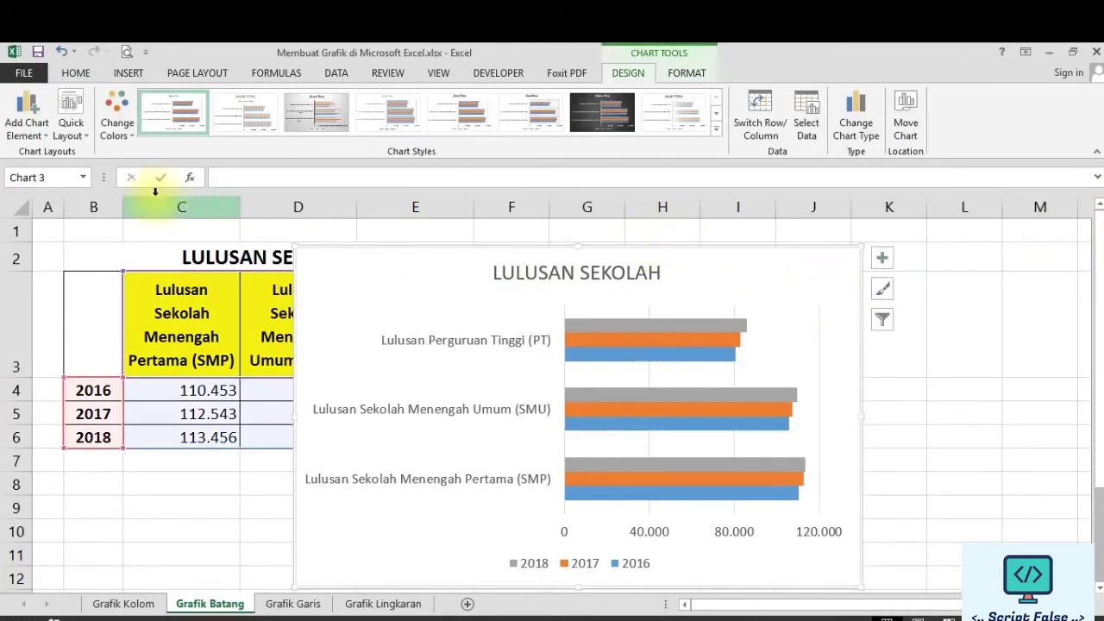
click(114, 131)
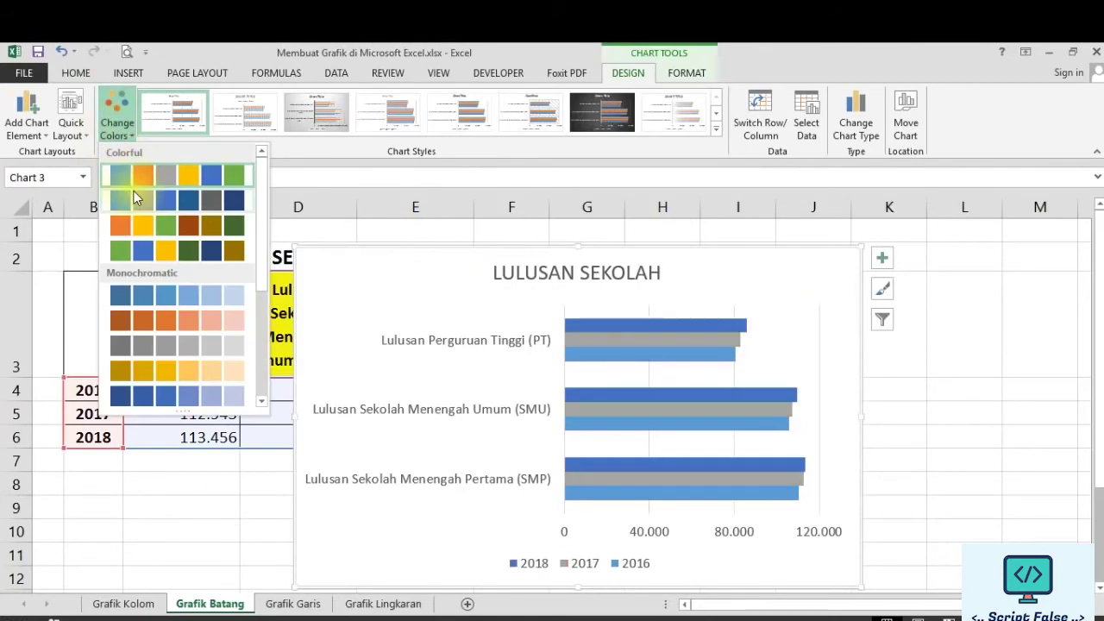
click(137, 256)
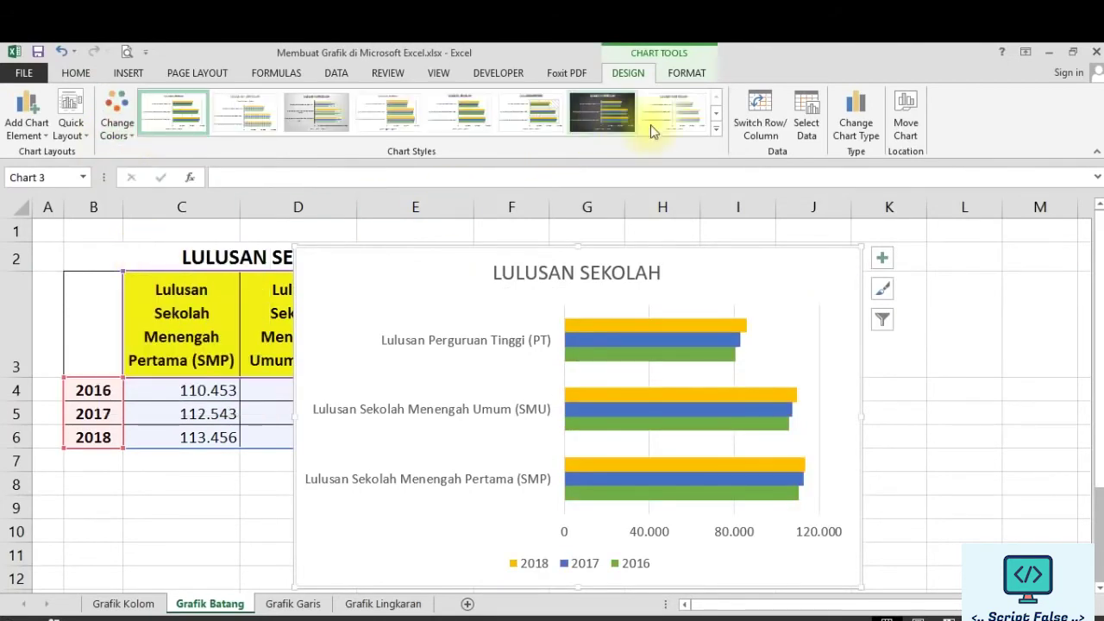
click(716, 129)
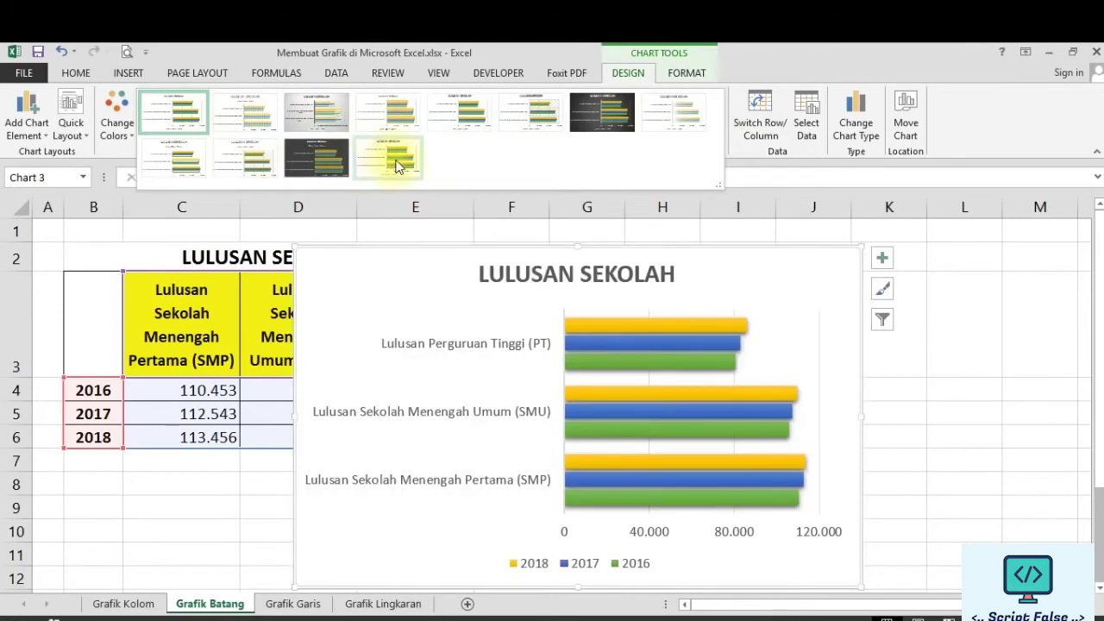
click(398, 164)
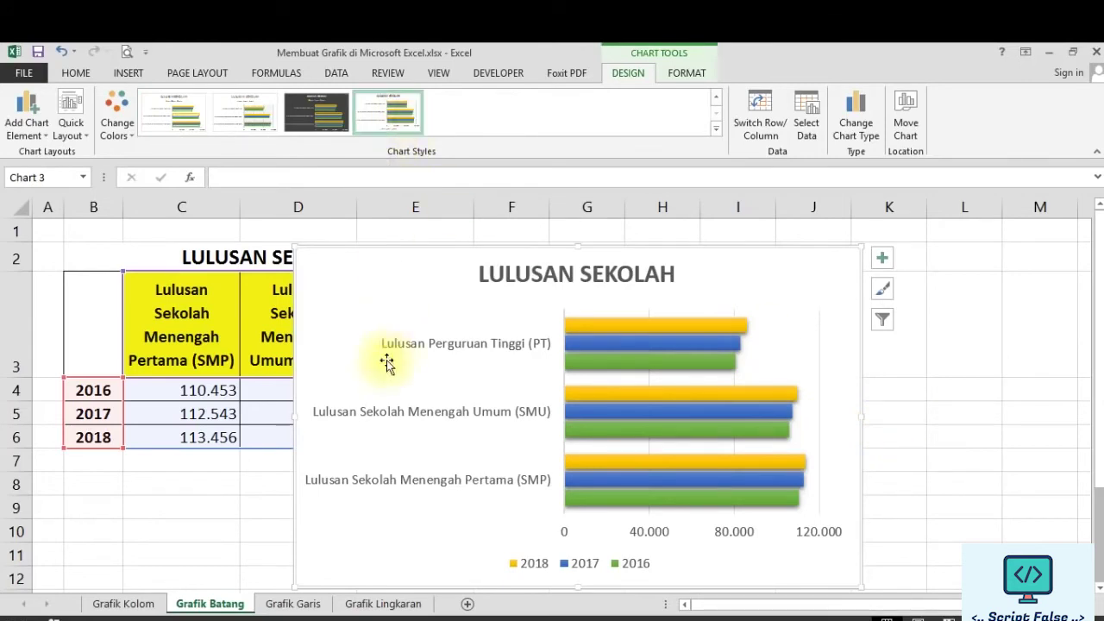
Add Inside End data labels to the LULUSAN SEKOLAH bar chart and set its data table to None
click(32, 135)
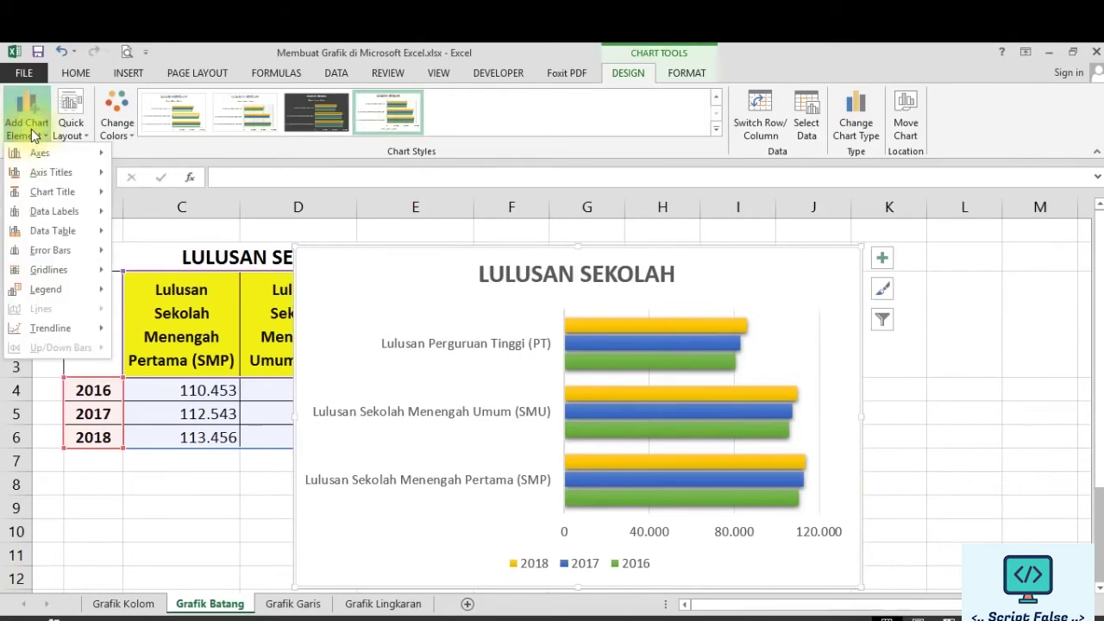
mouse_move(40, 233)
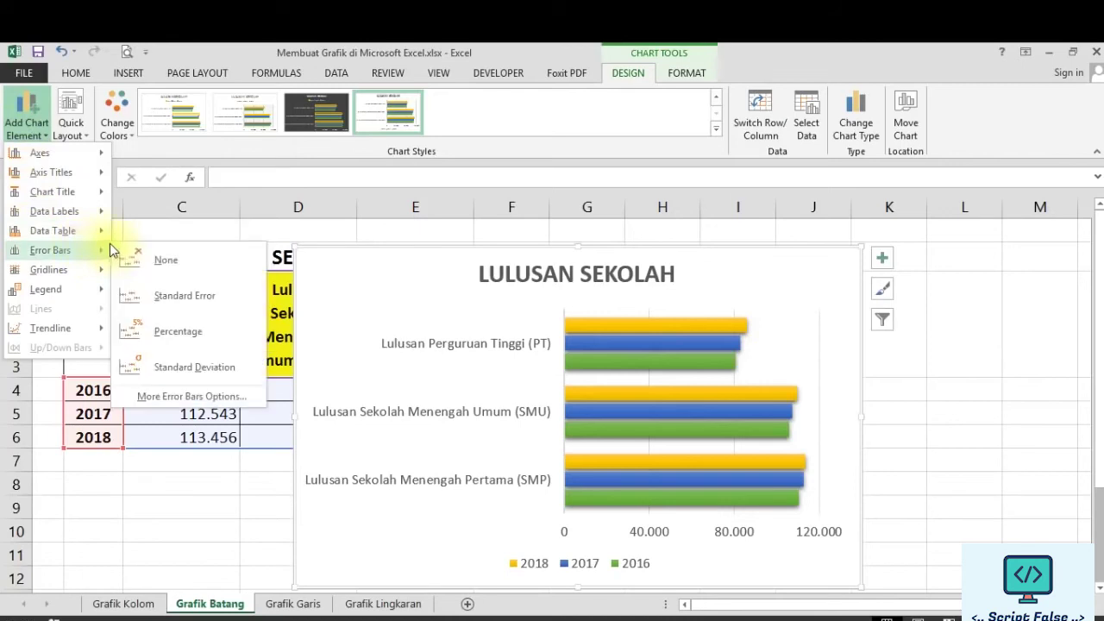
mouse_move(82, 212)
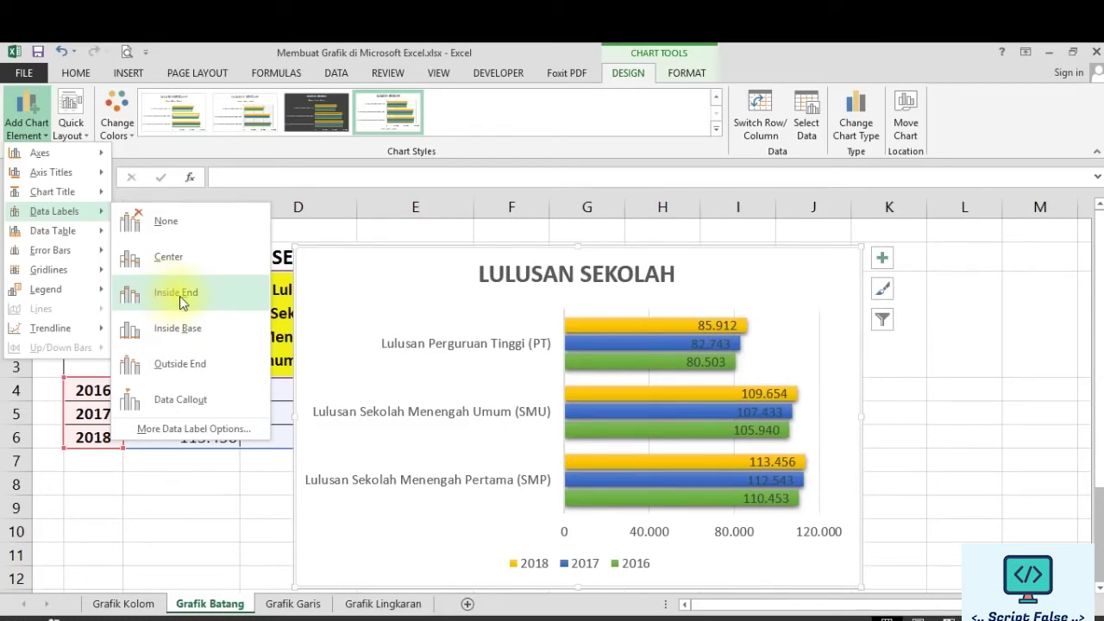
click(180, 296)
click(26, 112)
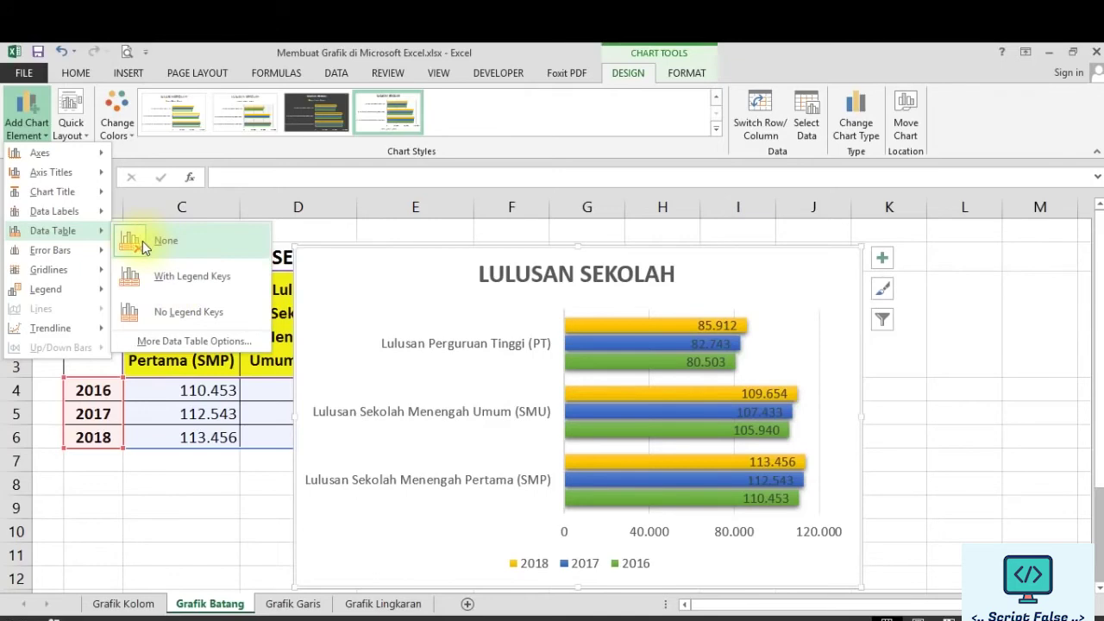
click(142, 241)
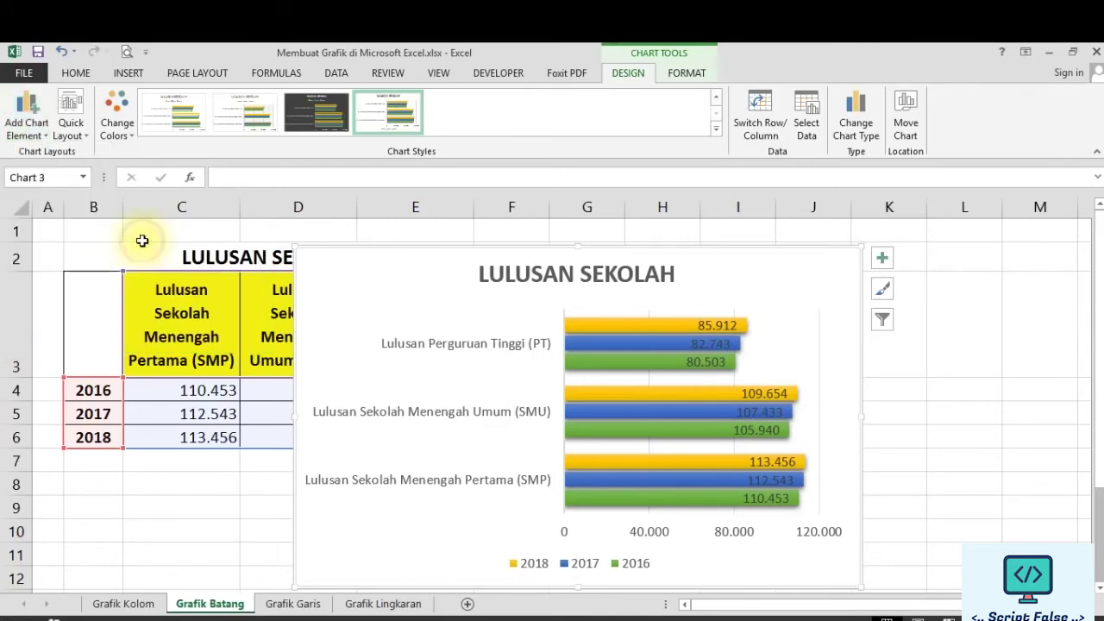
click(121, 526)
click(393, 536)
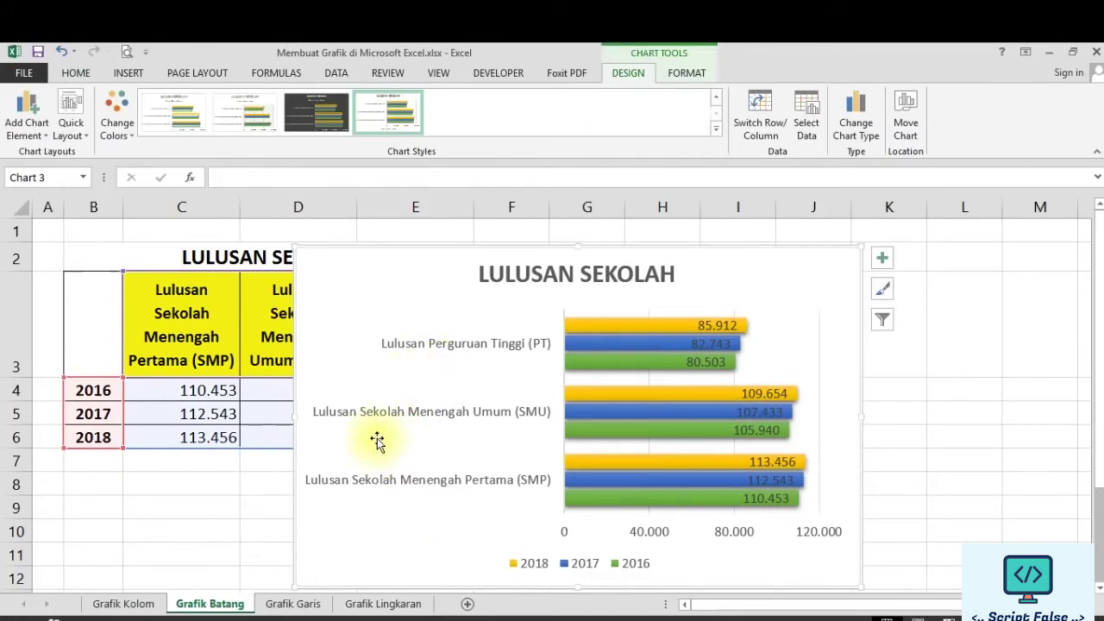
click(361, 542)
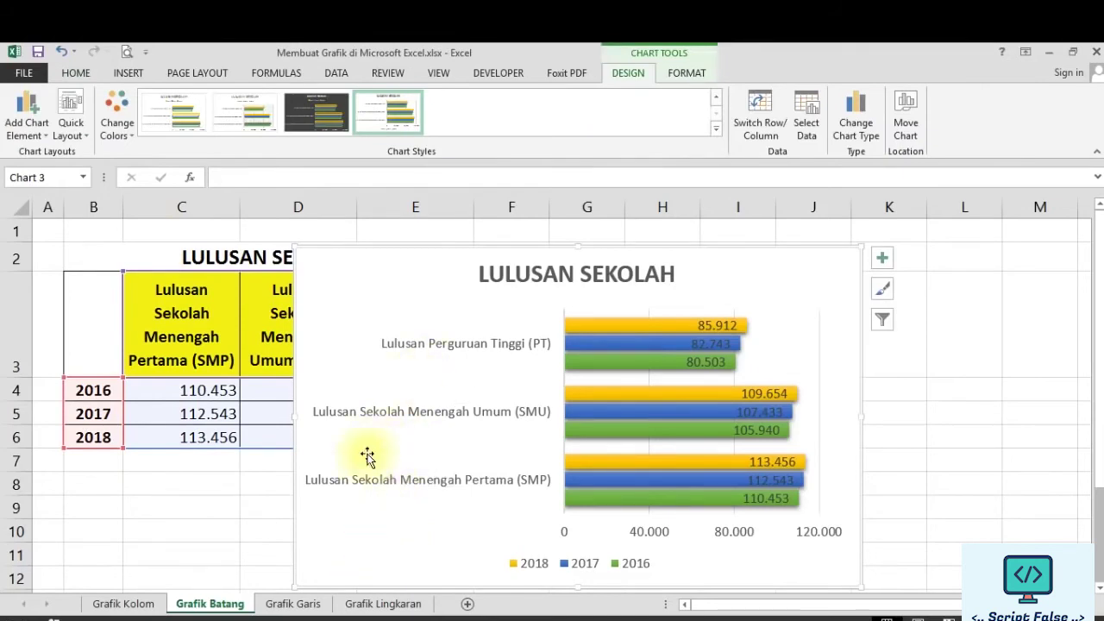
click(225, 526)
click(333, 517)
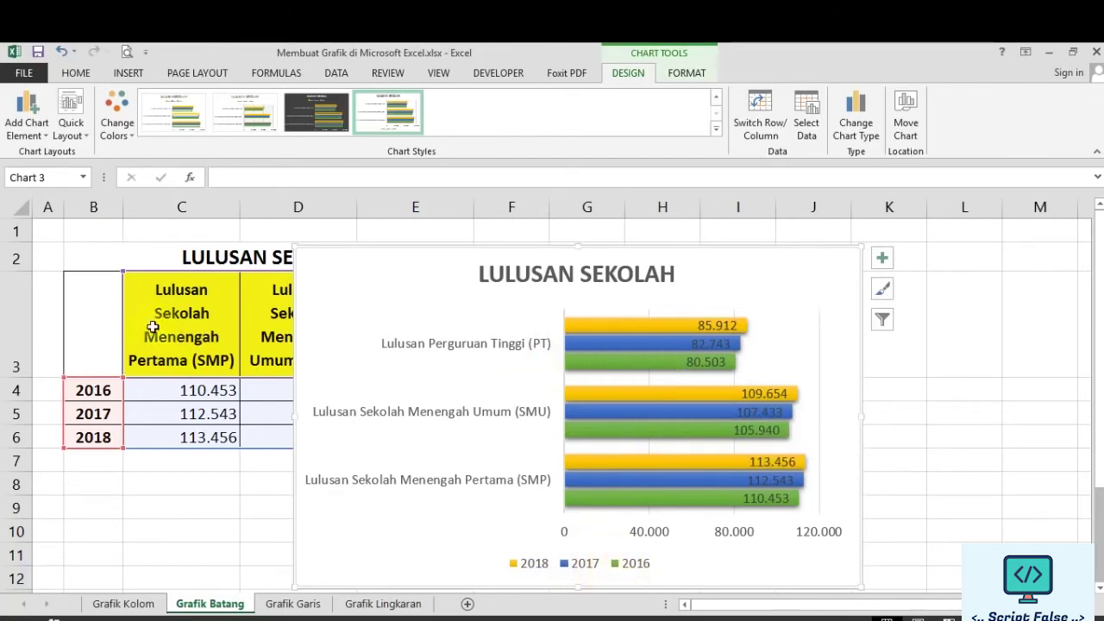
click(193, 504)
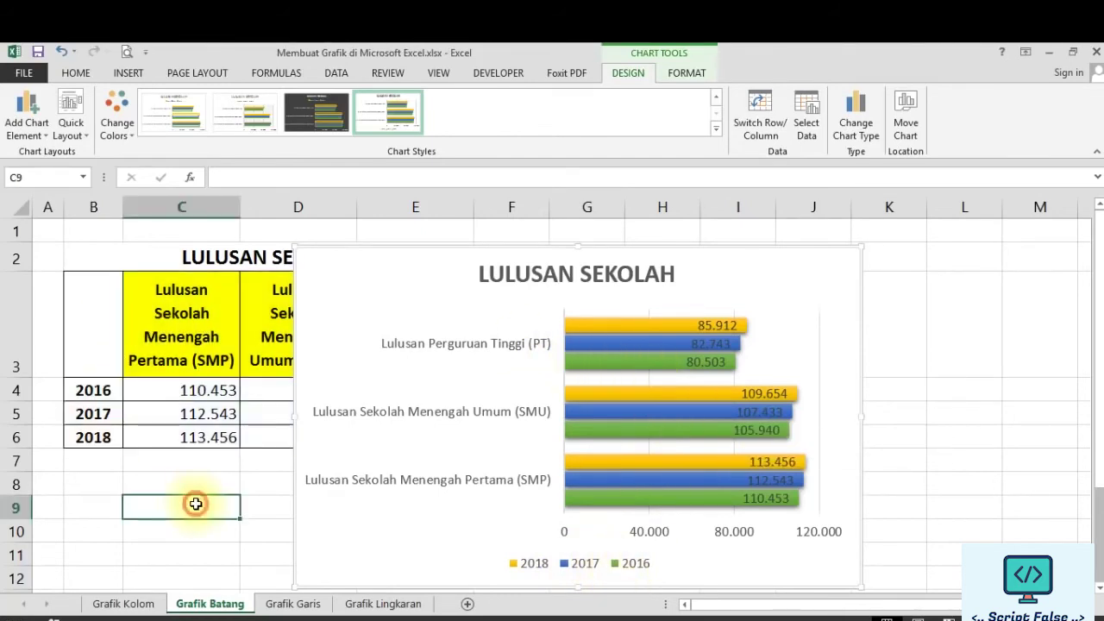
click(363, 522)
click(223, 527)
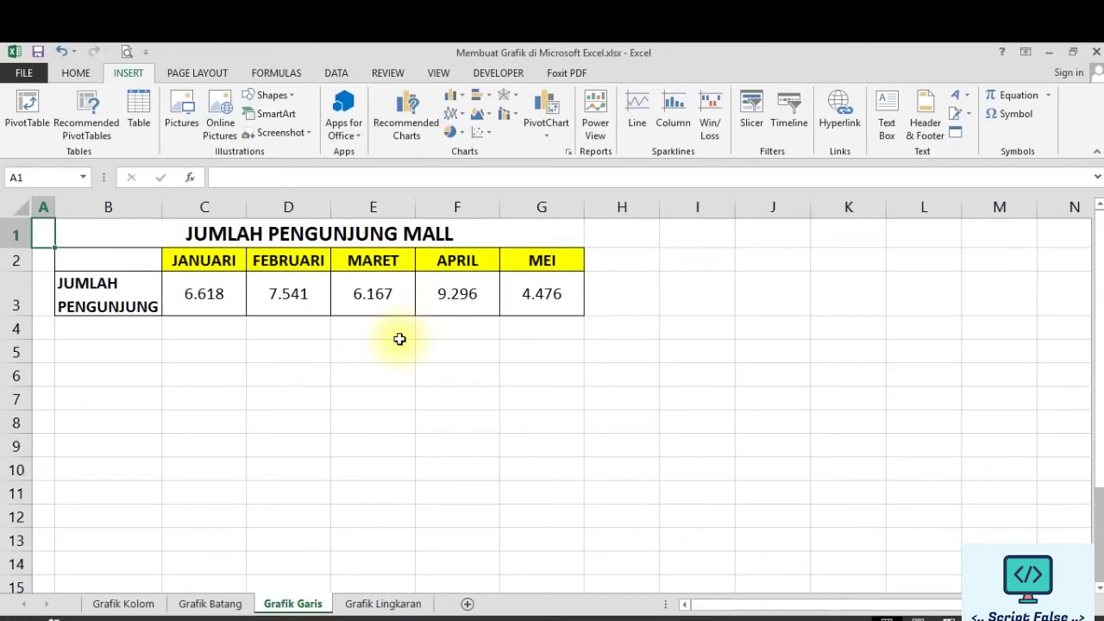
click(198, 226)
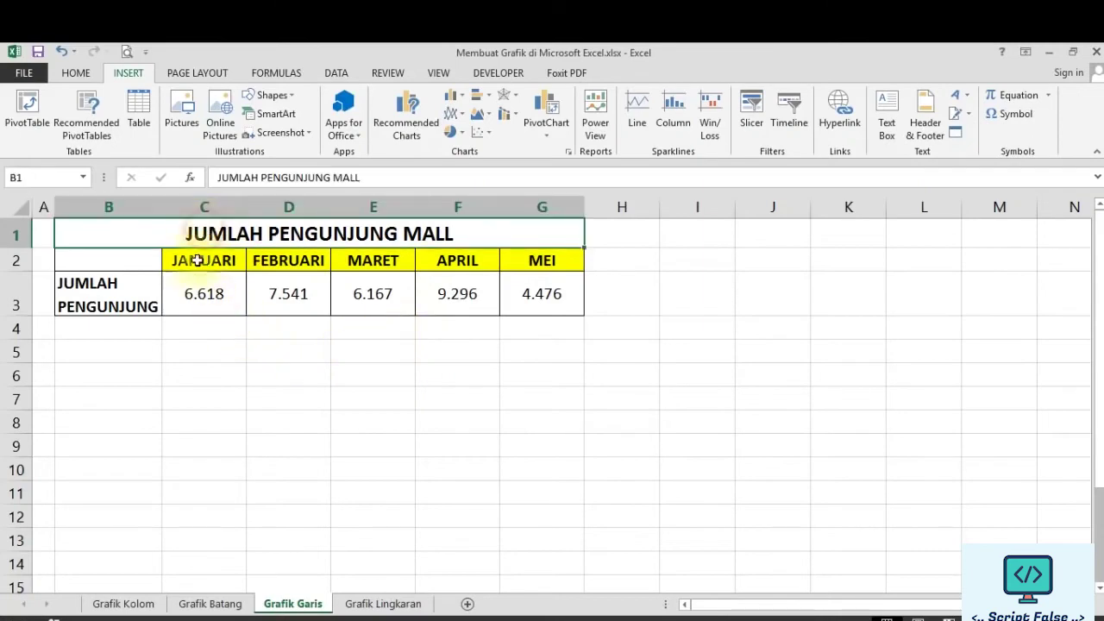
click(42, 233)
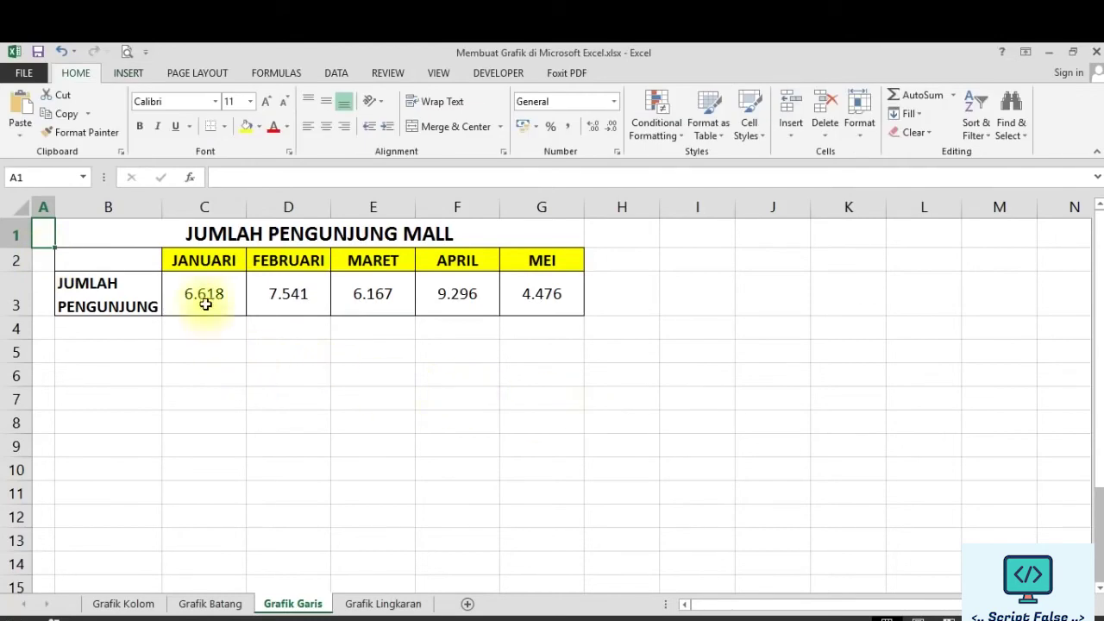
click(200, 261)
click(543, 260)
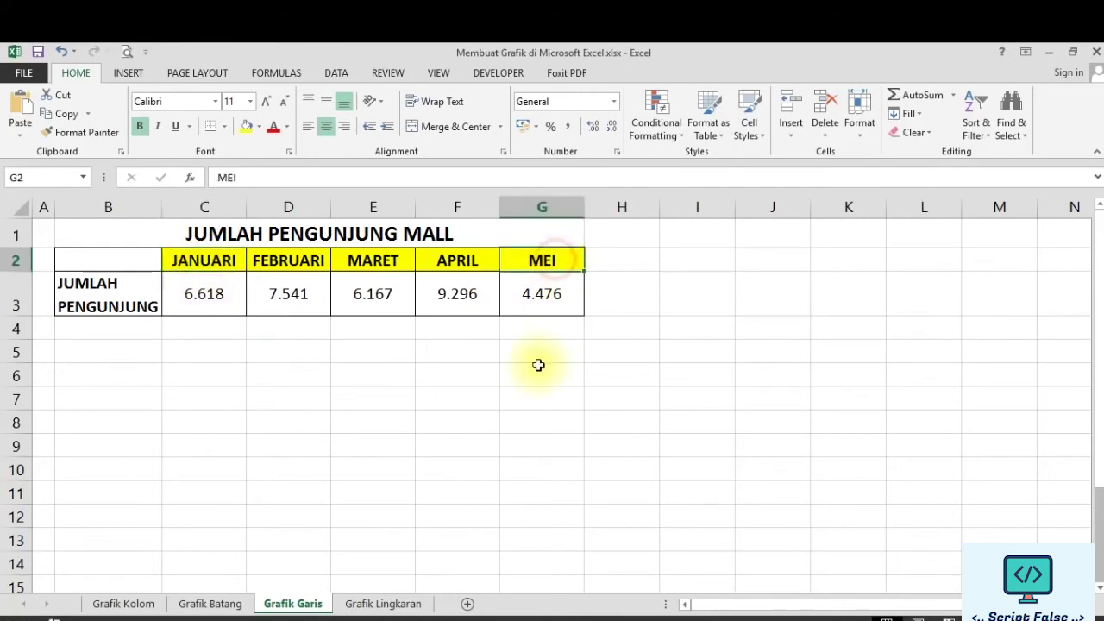
click(537, 365)
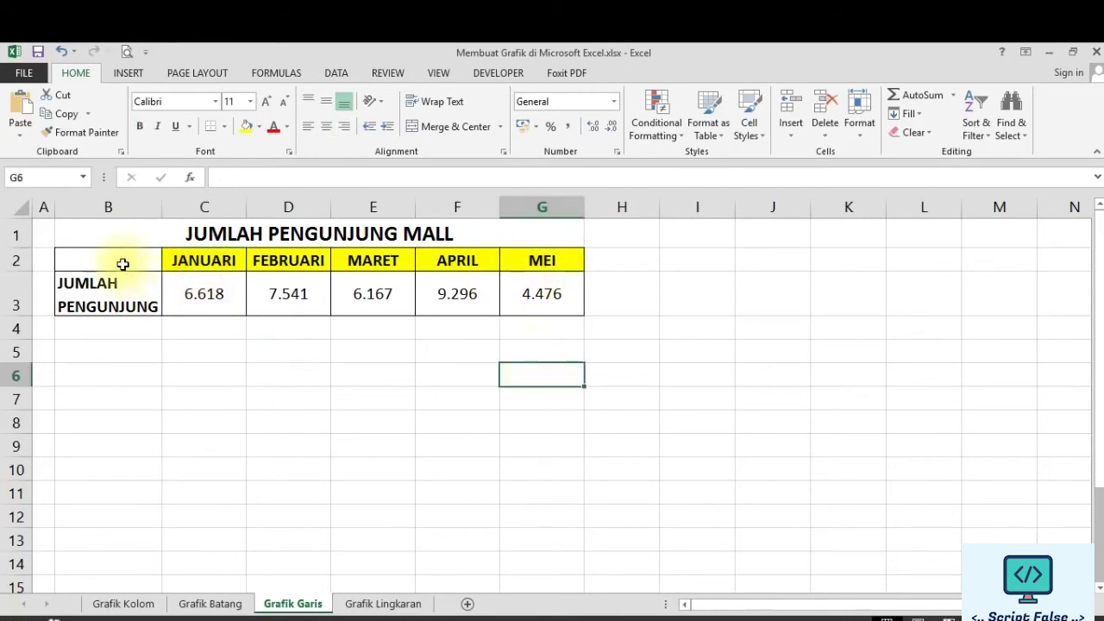
Insert a 2-D line chart with markers from the mall visitor data in B2:G3 of the Grafik Garis sheet
drag(120, 263, 525, 308)
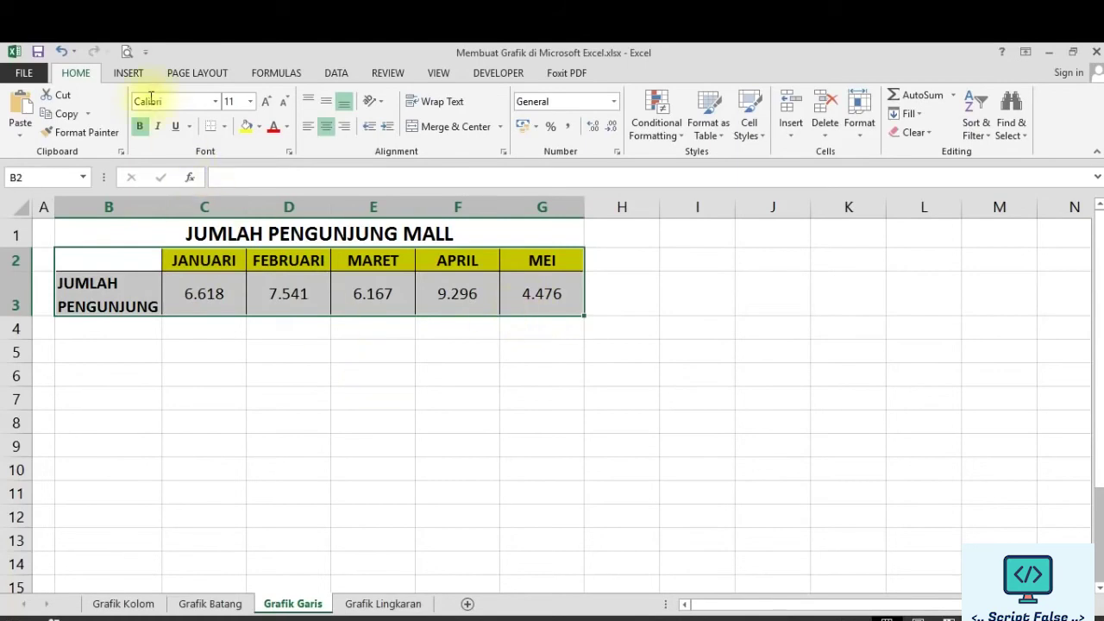
click(130, 74)
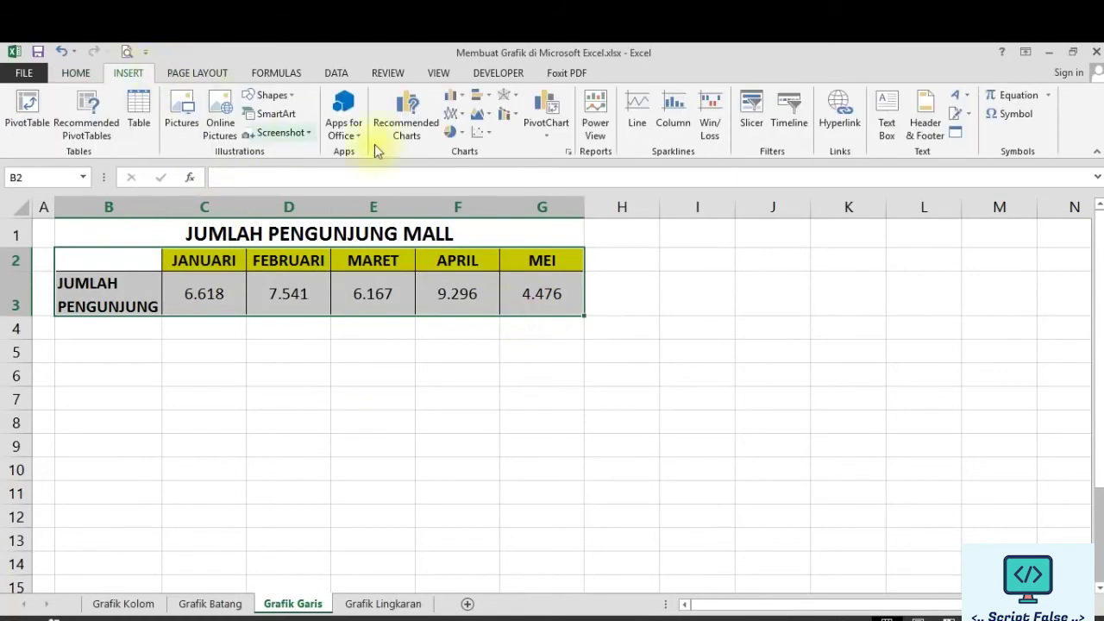
click(456, 113)
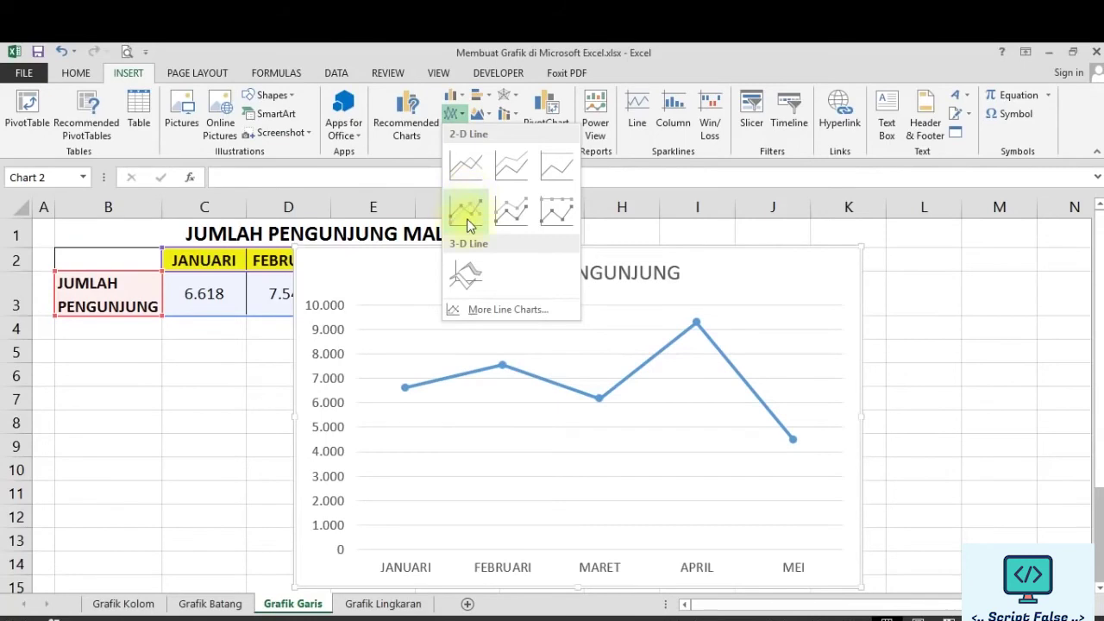
click(466, 218)
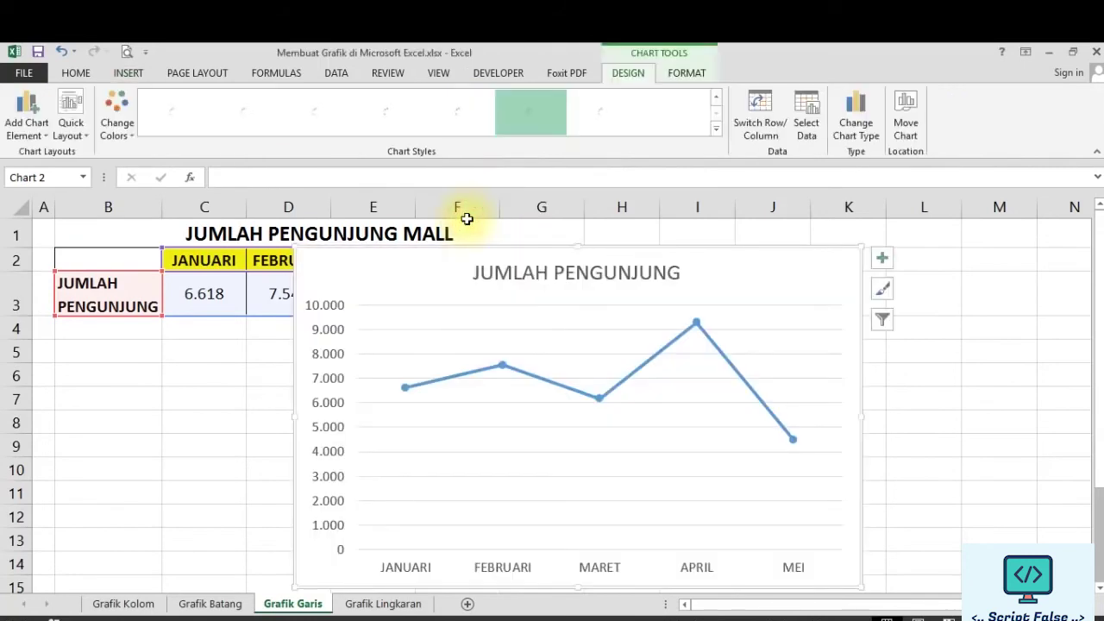
Extend the line chart's title to read JUMLAH PENGUNJUNG MALL
click(552, 273)
click(544, 273)
click(914, 374)
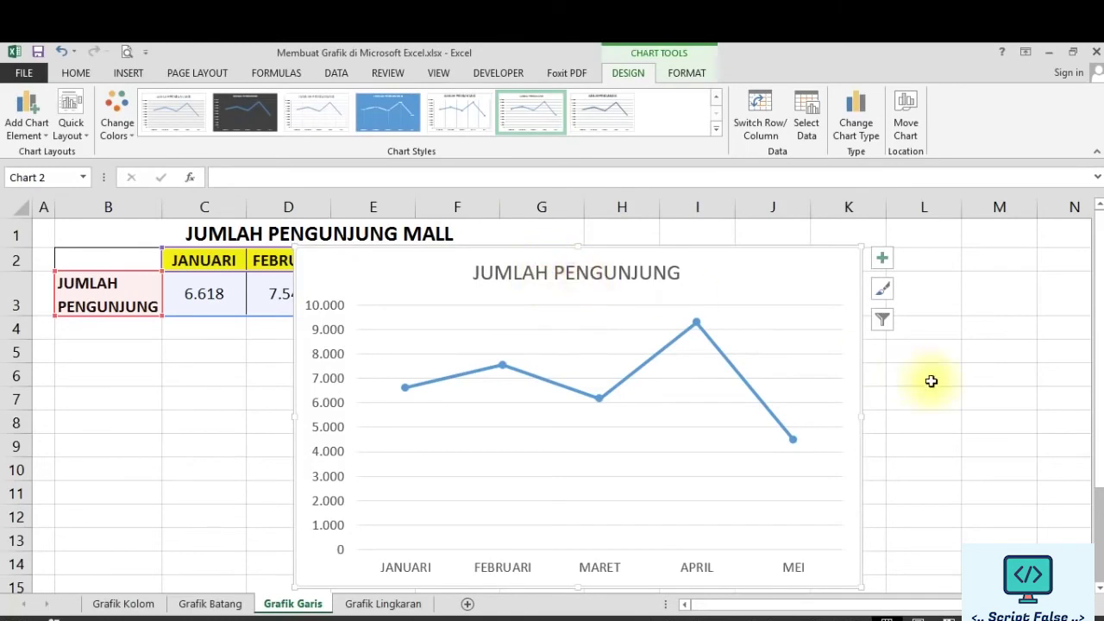
click(664, 276)
double_click(663, 274)
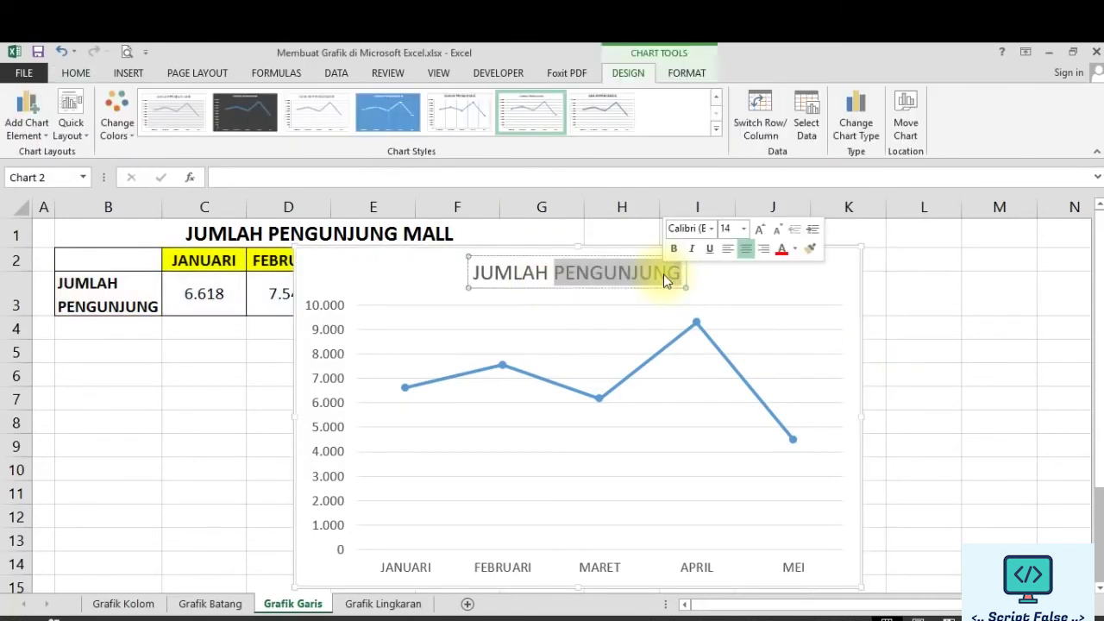
key(End)
text(ma)
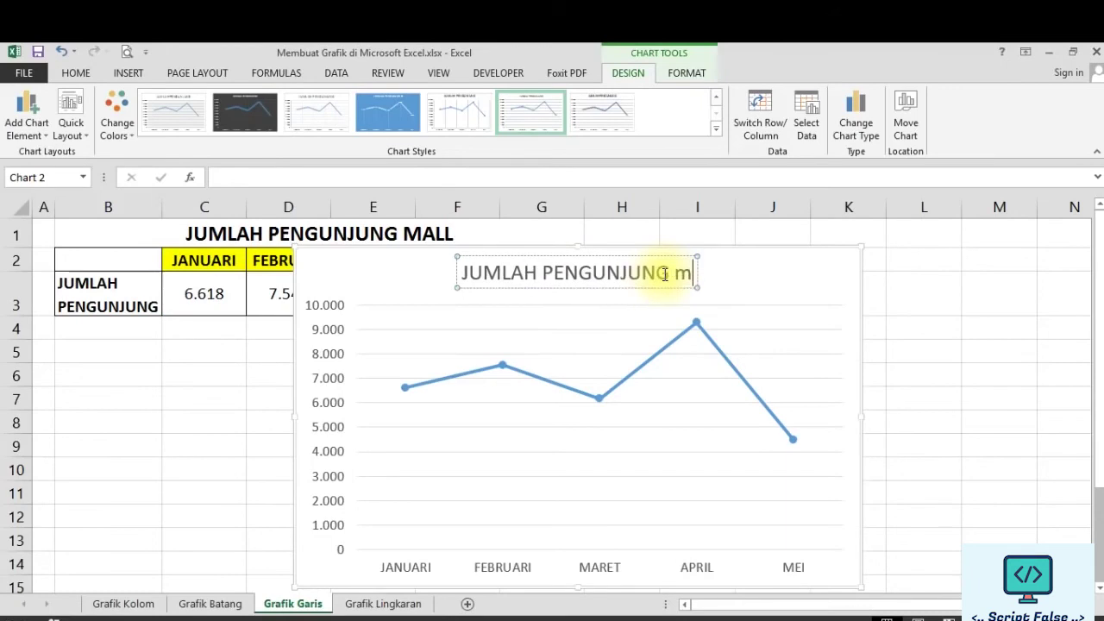
key(BackSpace)
key(BackSpace)
text(MALL)
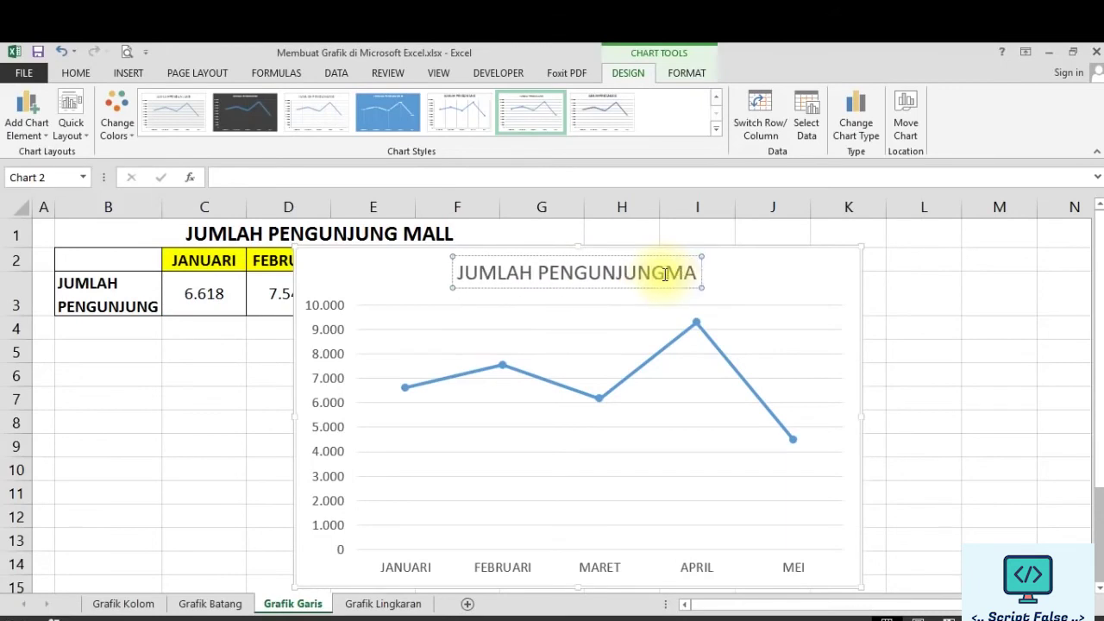
key(Left)
key(Left)
key(Left)
key(Left)
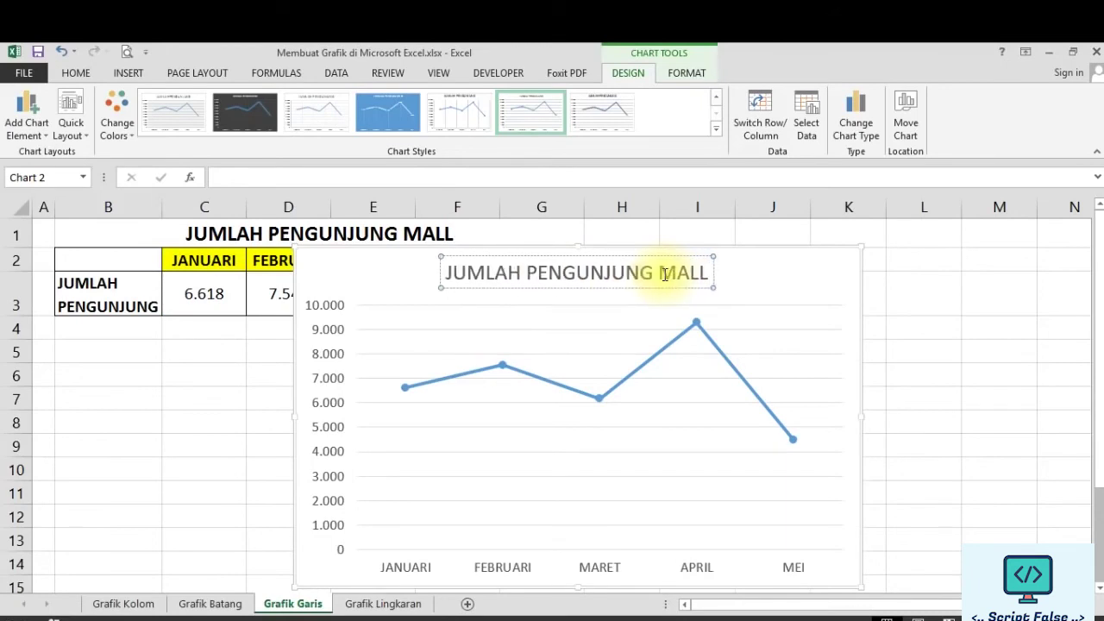
click(924, 378)
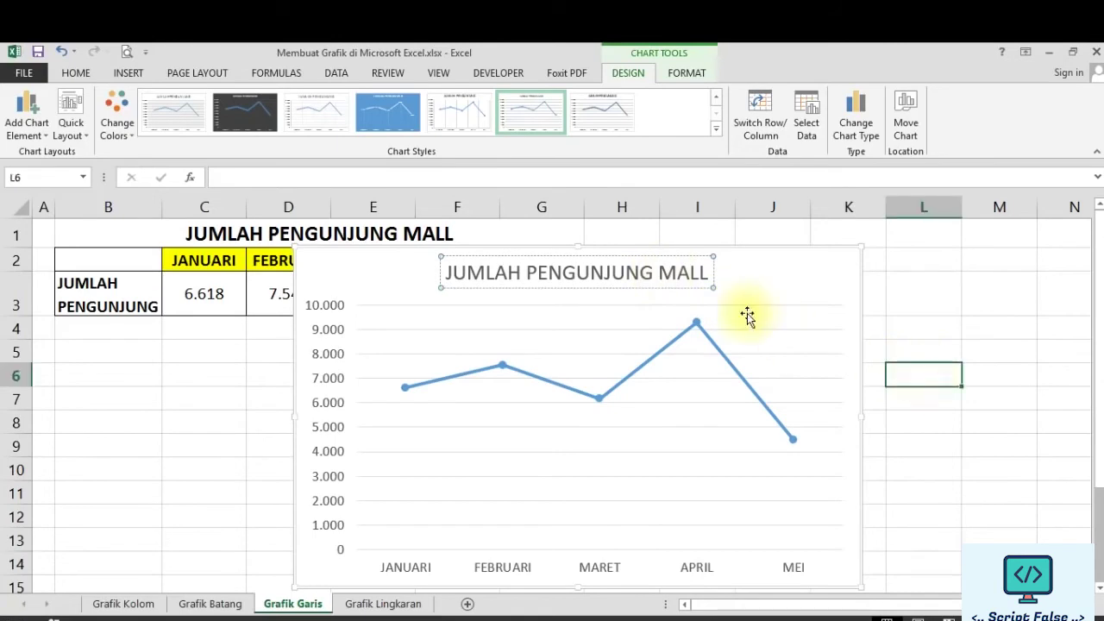
Recolor the line chart with the Colorful palette starting orange, gold, green, and apply the last chart style in the gallery
click(746, 280)
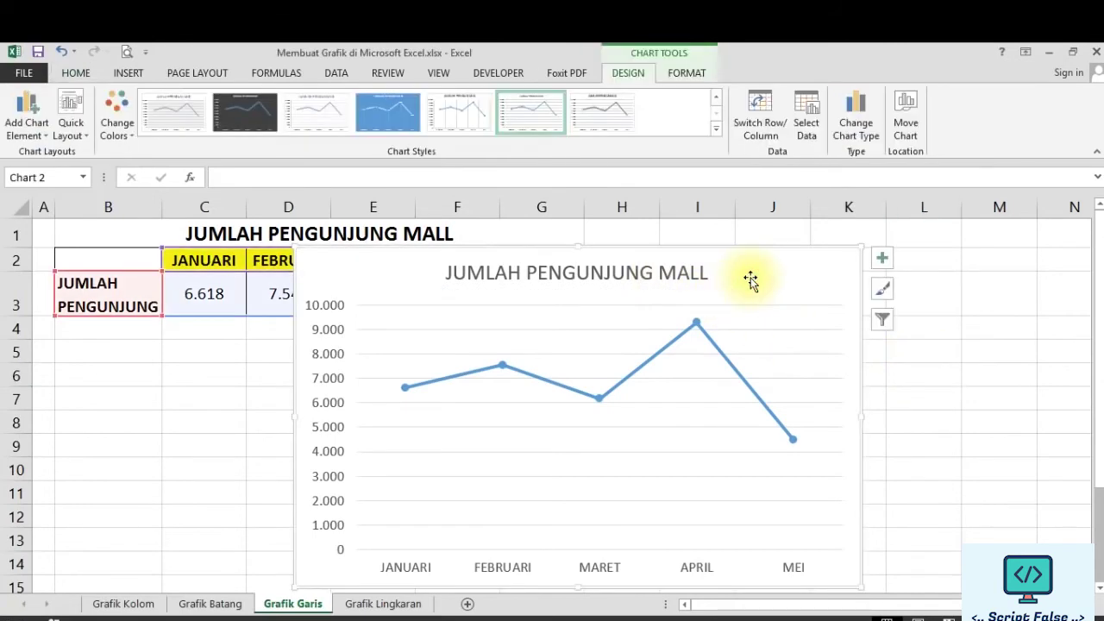
click(117, 116)
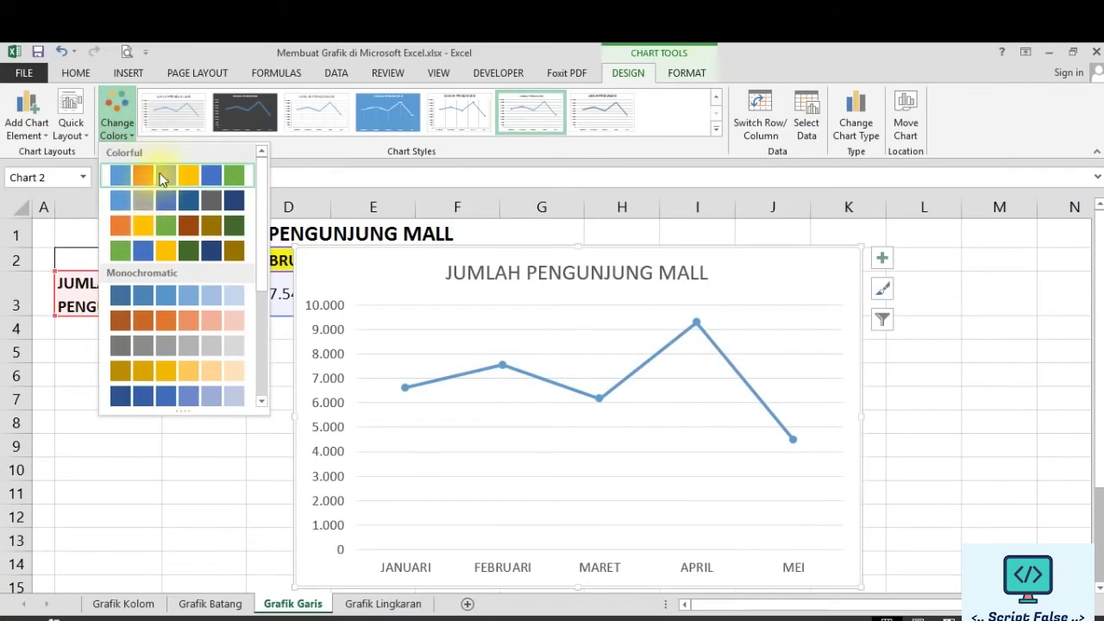
click(152, 228)
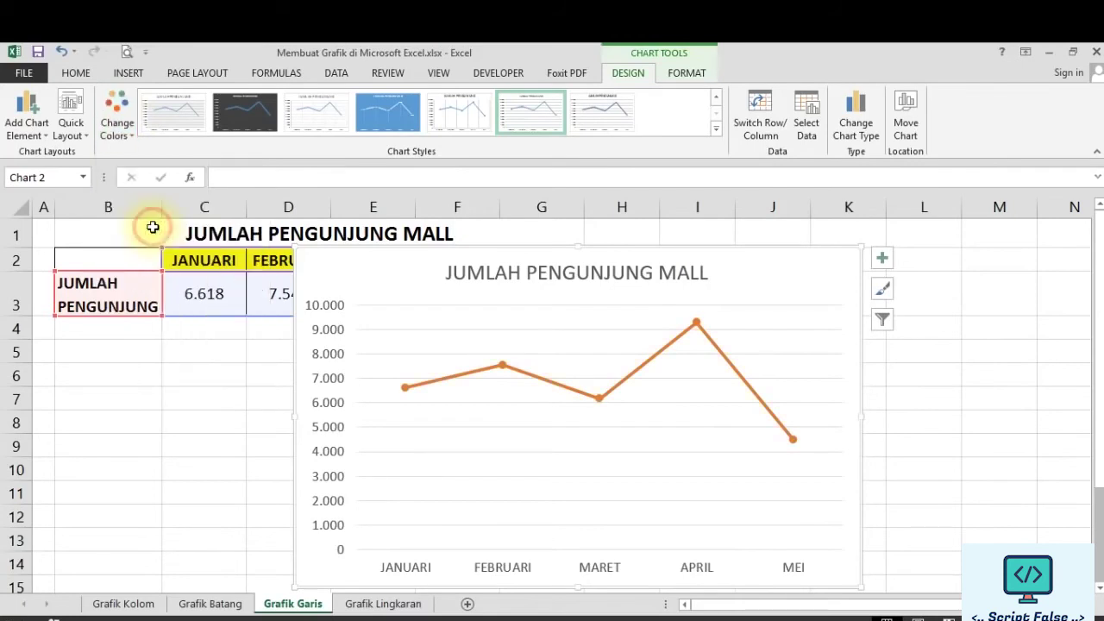
click(714, 127)
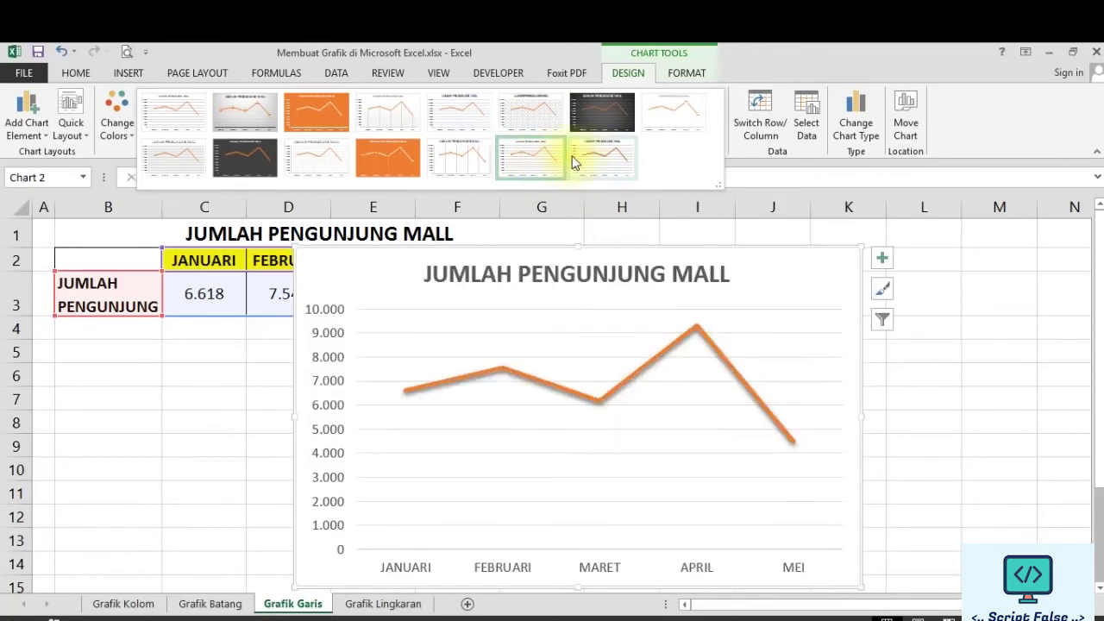
click(574, 160)
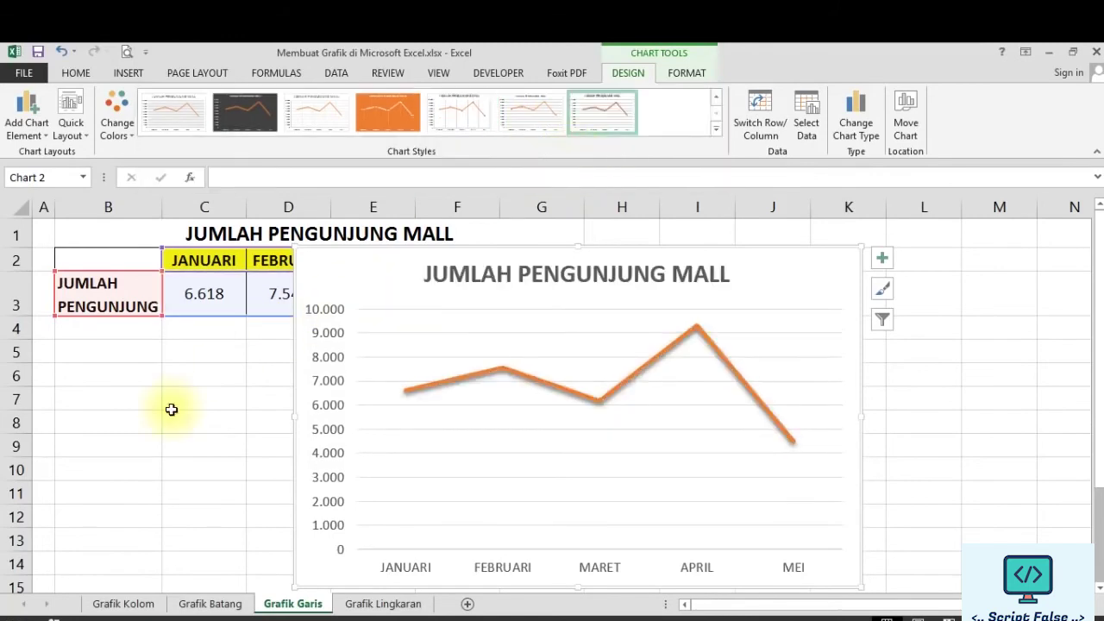
Add data labels above the points of the JUMLAH PENGUNJUNG MALL line chart
click(24, 129)
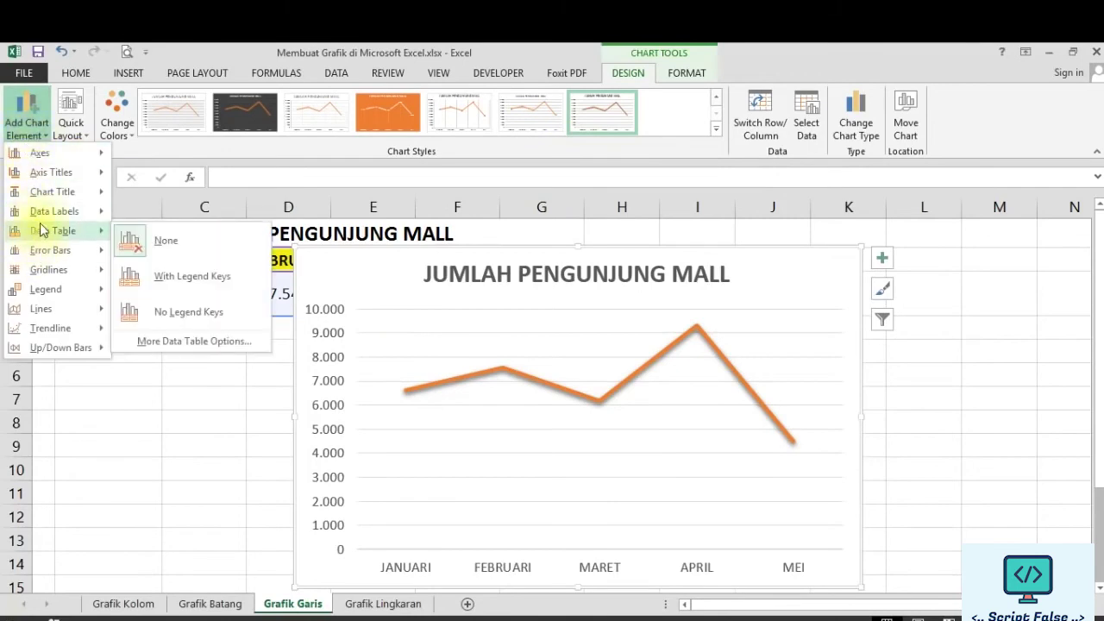
mouse_move(44, 216)
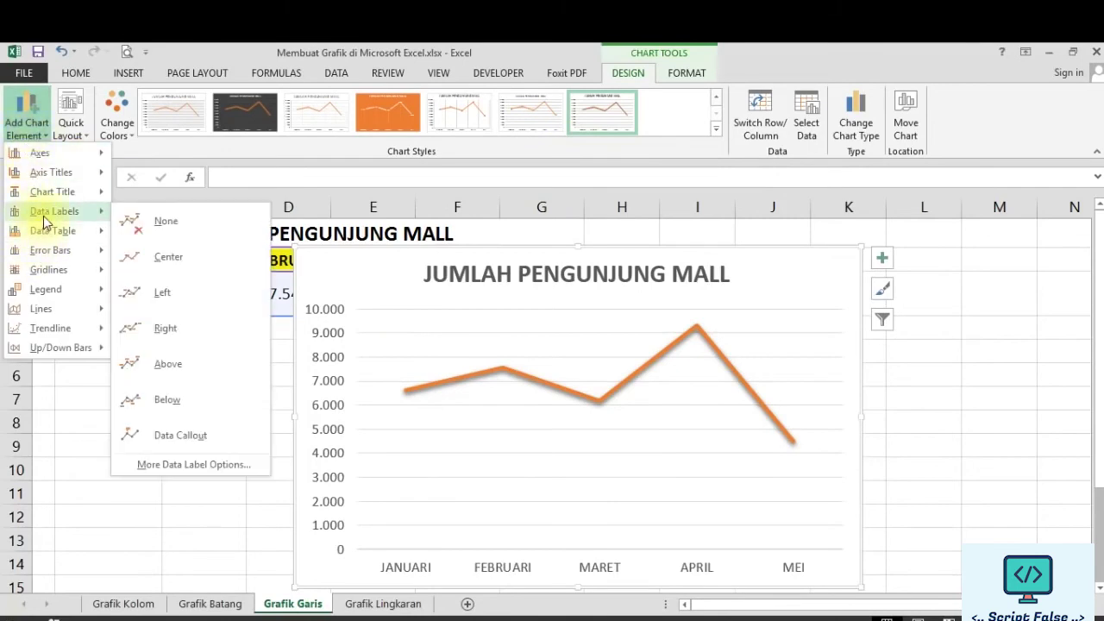
click(166, 364)
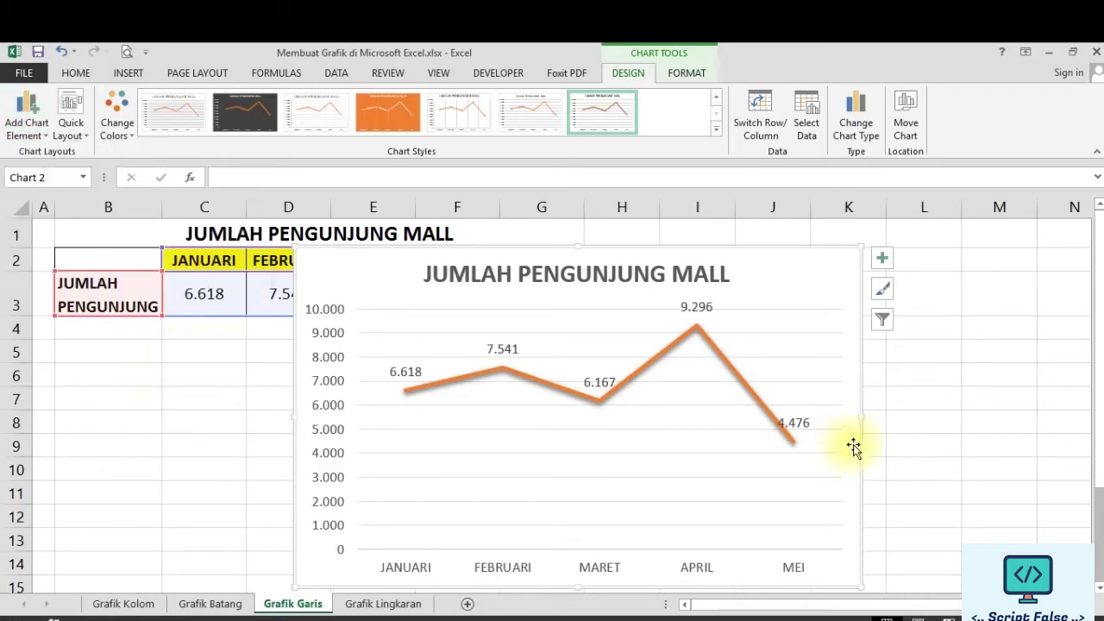
click(894, 399)
Open the Format Data Series settings for the JUMLAH PENGUNJUNG line and show its Fill & Line options
click(711, 341)
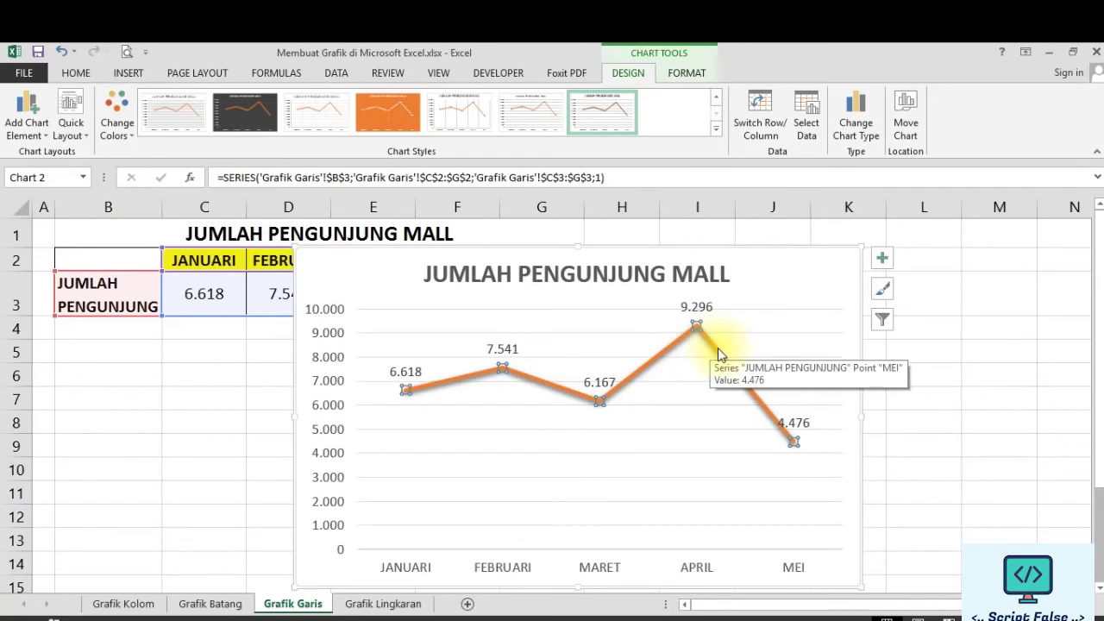
mouse_move(699, 331)
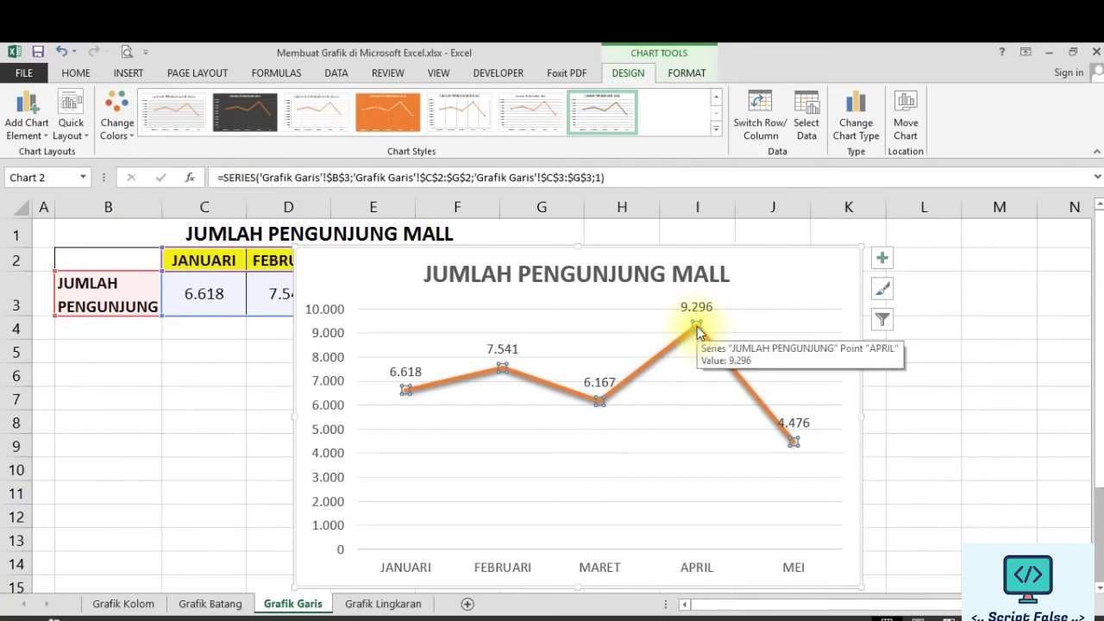
right_click(697, 328)
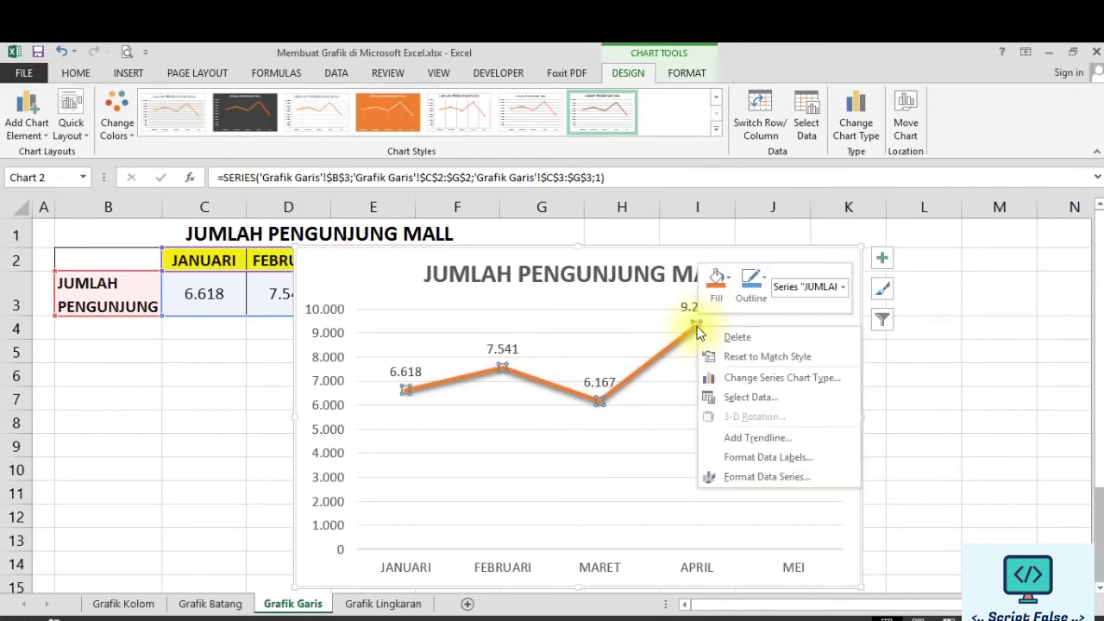
click(750, 479)
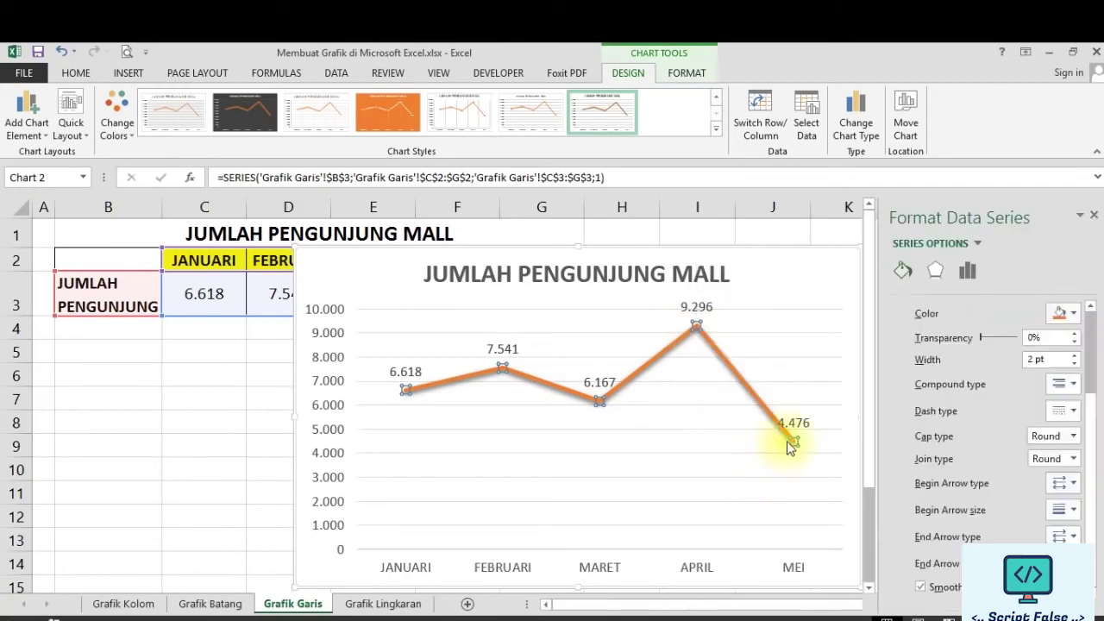
click(908, 271)
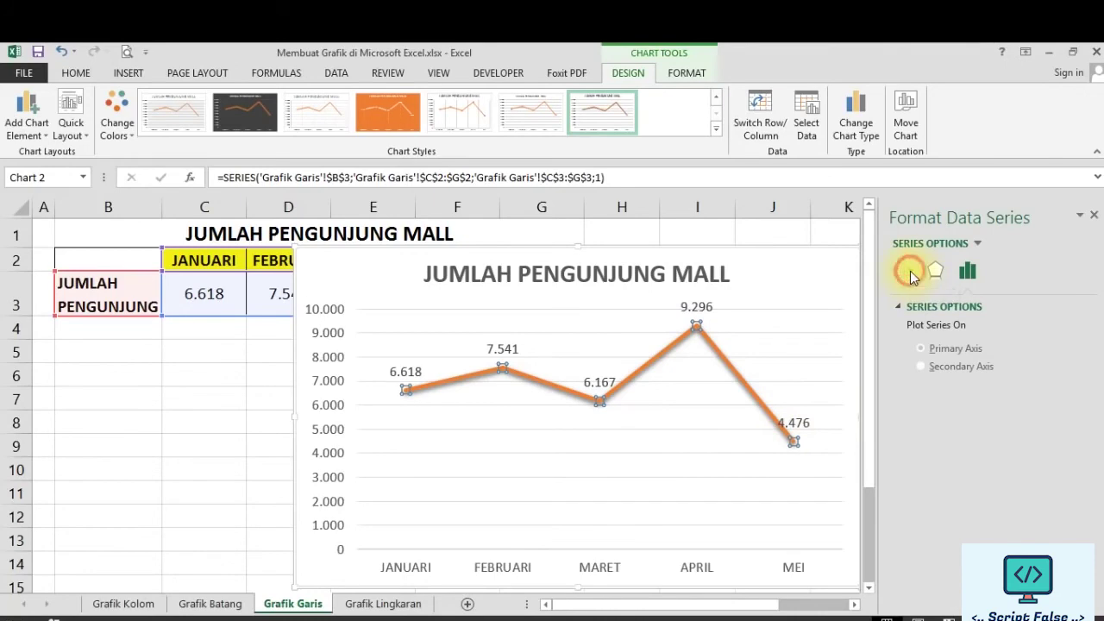
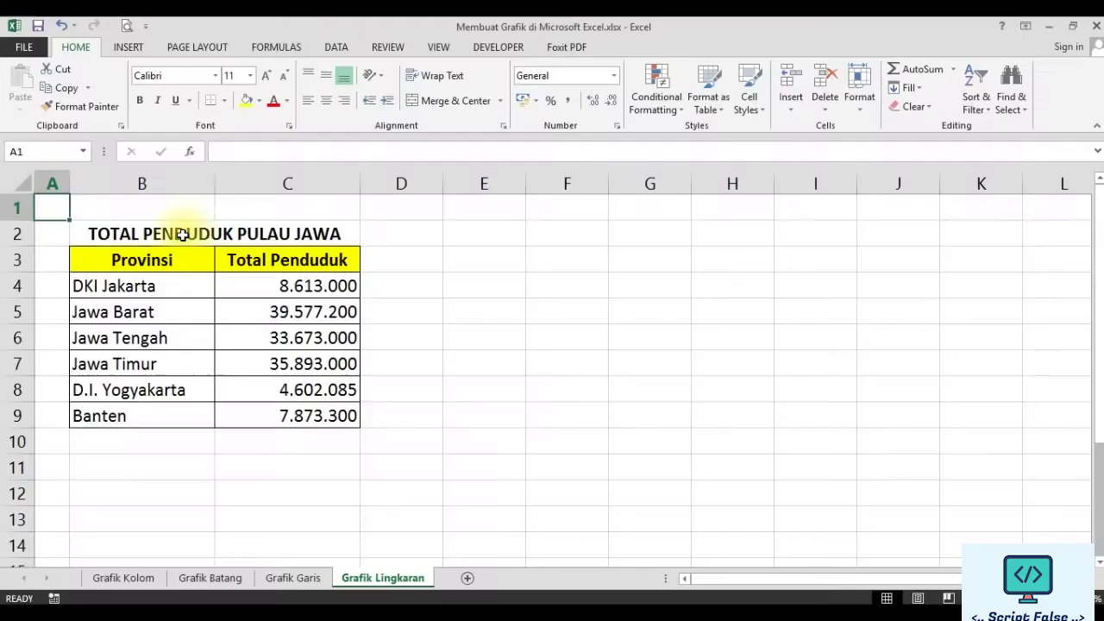
click(185, 227)
click(168, 470)
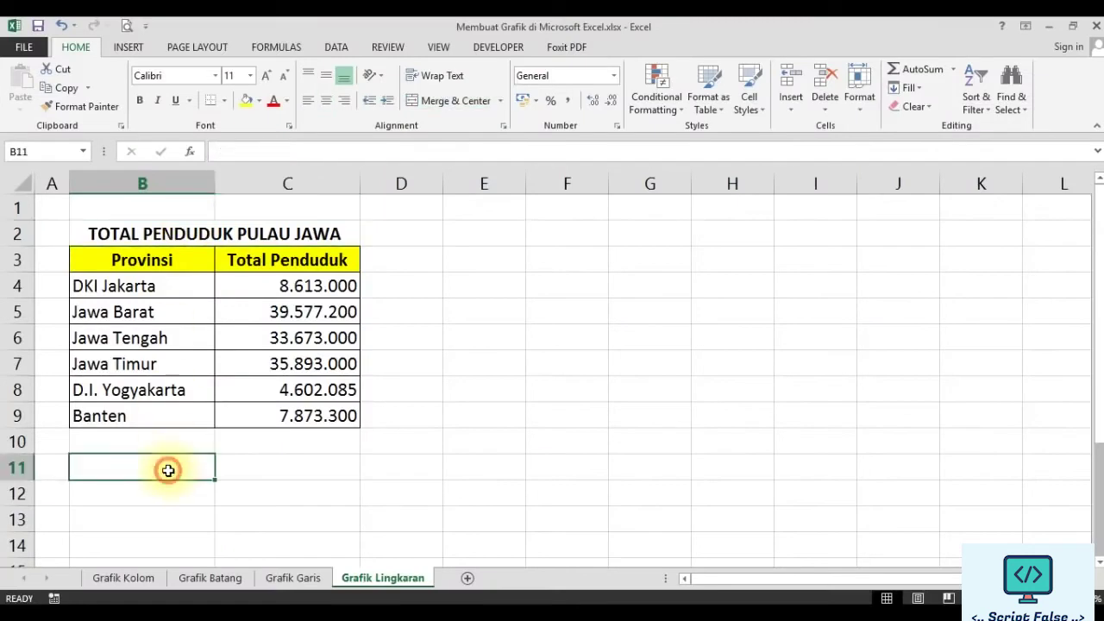
click(56, 214)
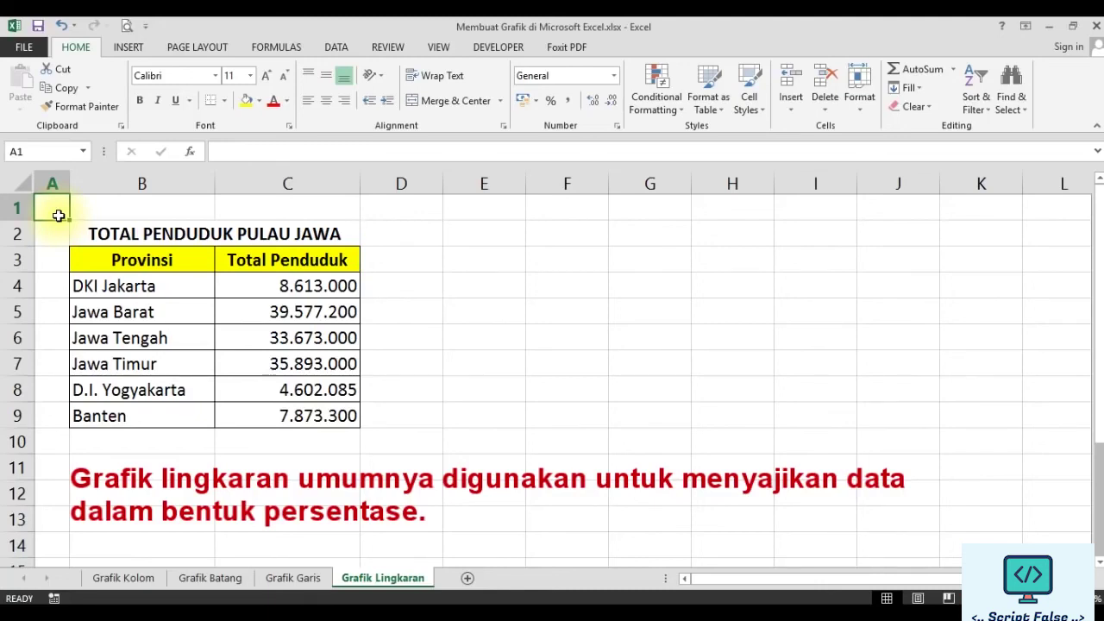
click(98, 233)
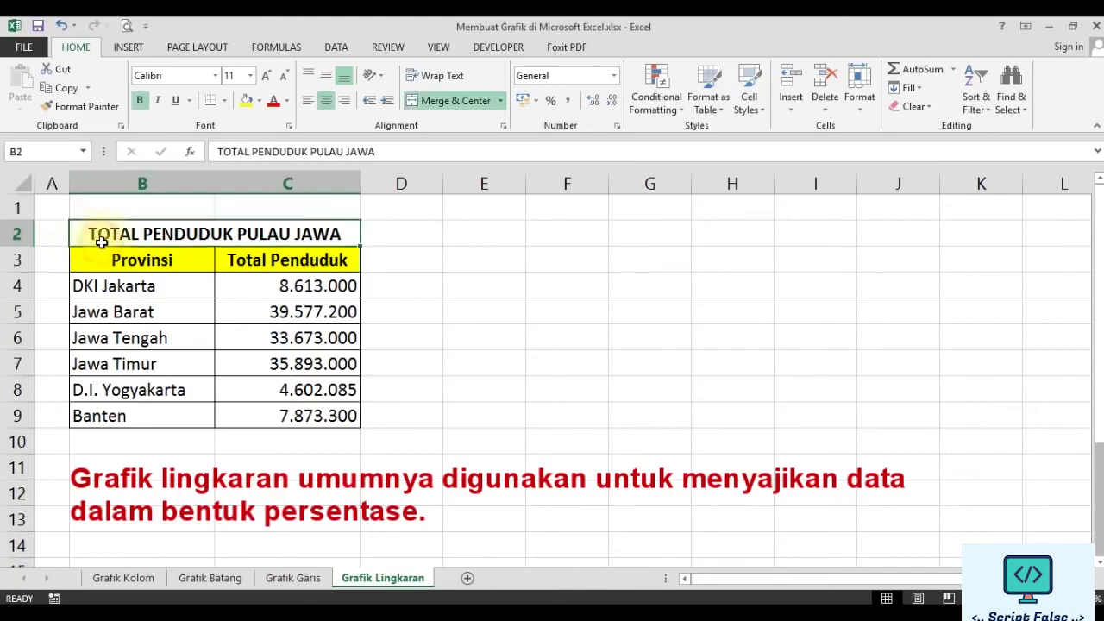
click(146, 479)
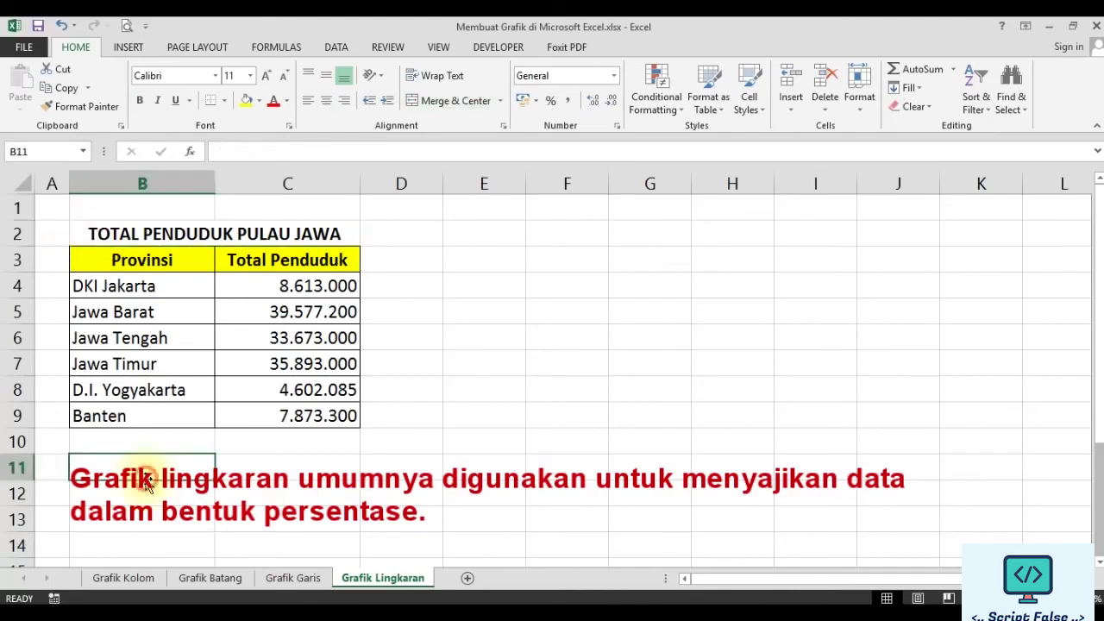
click(55, 213)
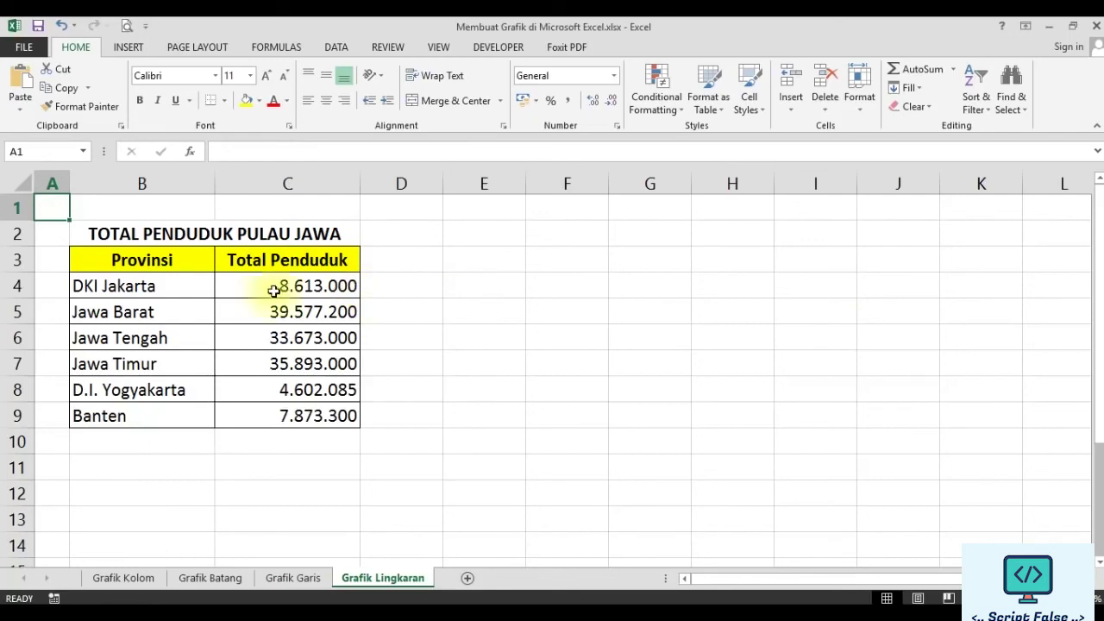
click(163, 259)
click(229, 446)
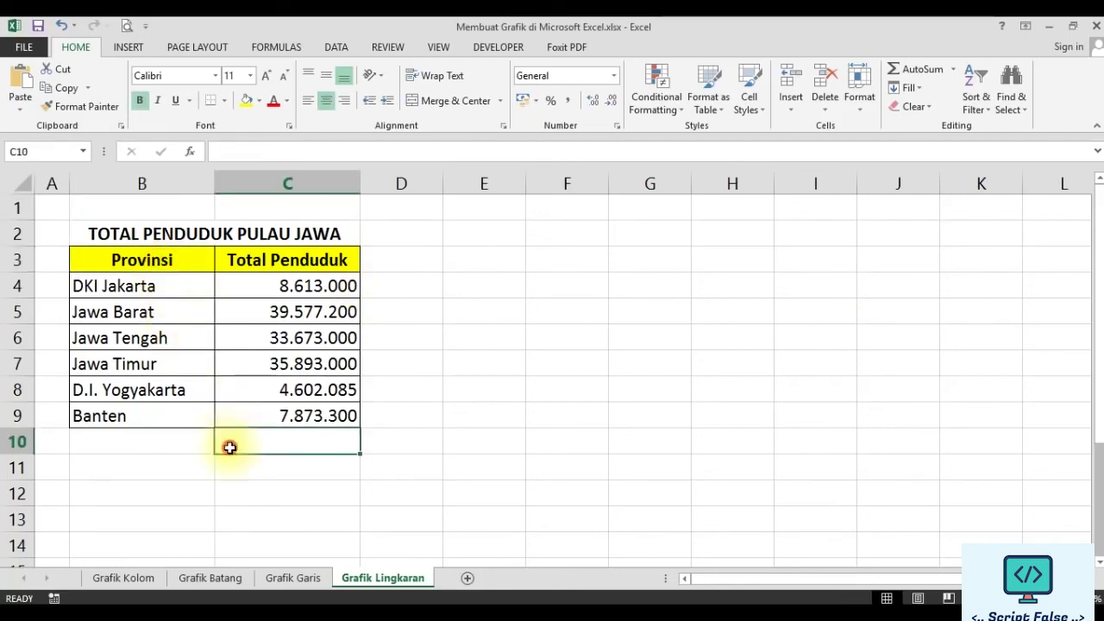
Insert a 2-D pie chart from the province population data in B3:C9 and move it beside the table
drag(147, 259, 255, 416)
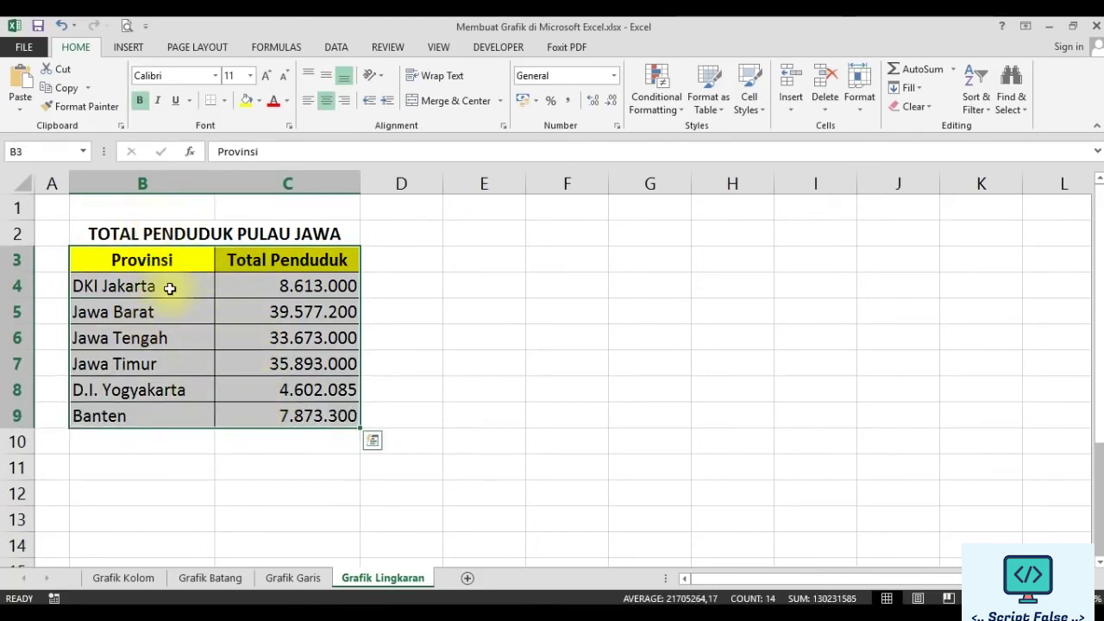
click(130, 48)
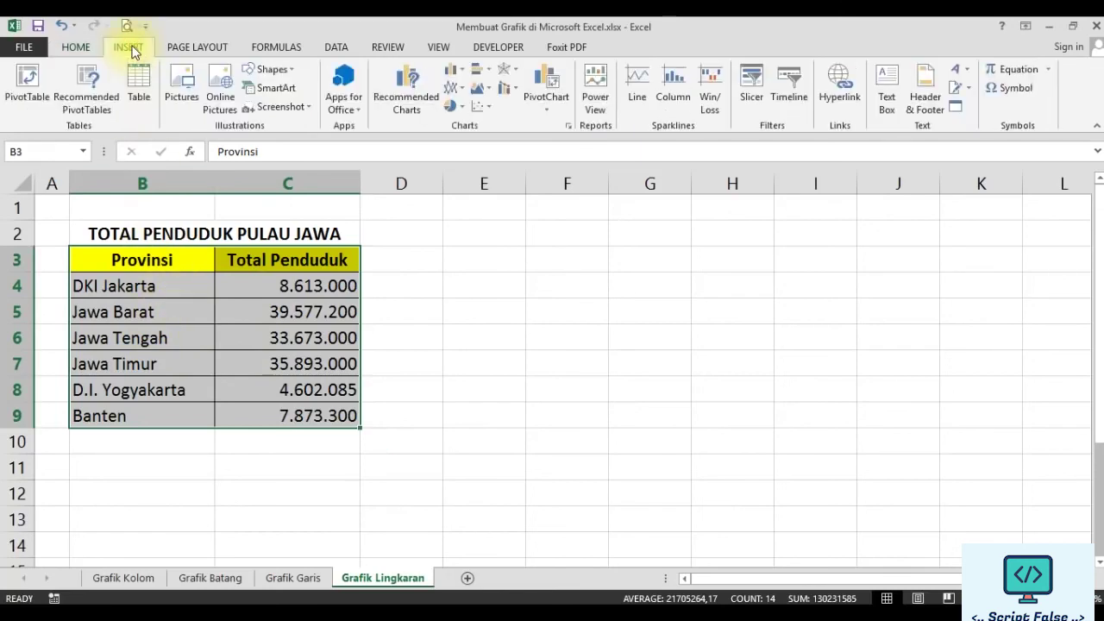
click(455, 107)
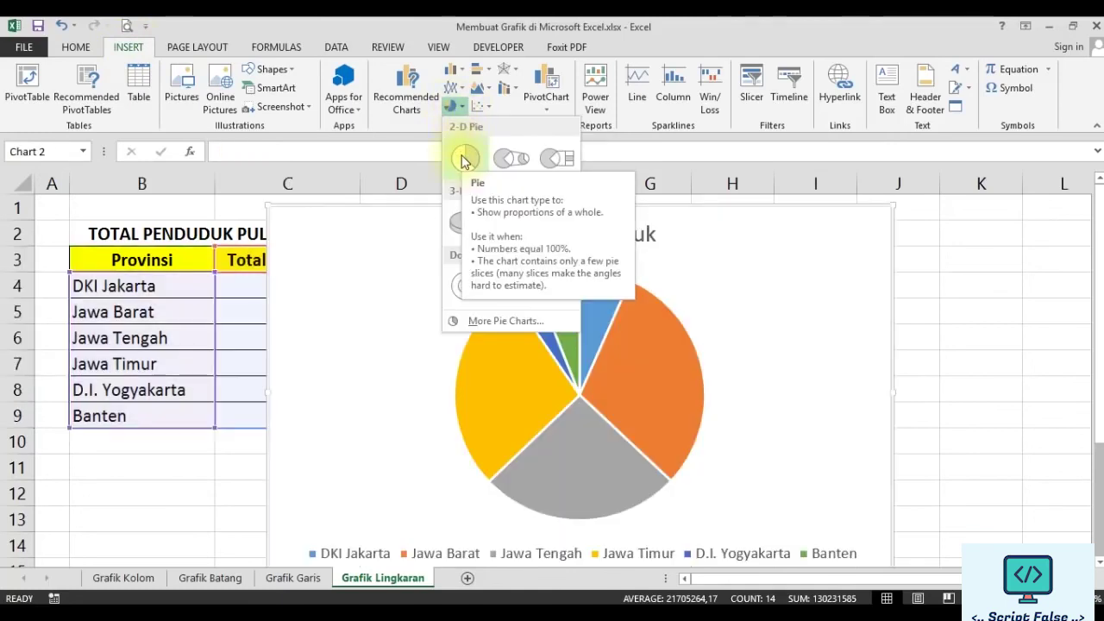
click(464, 161)
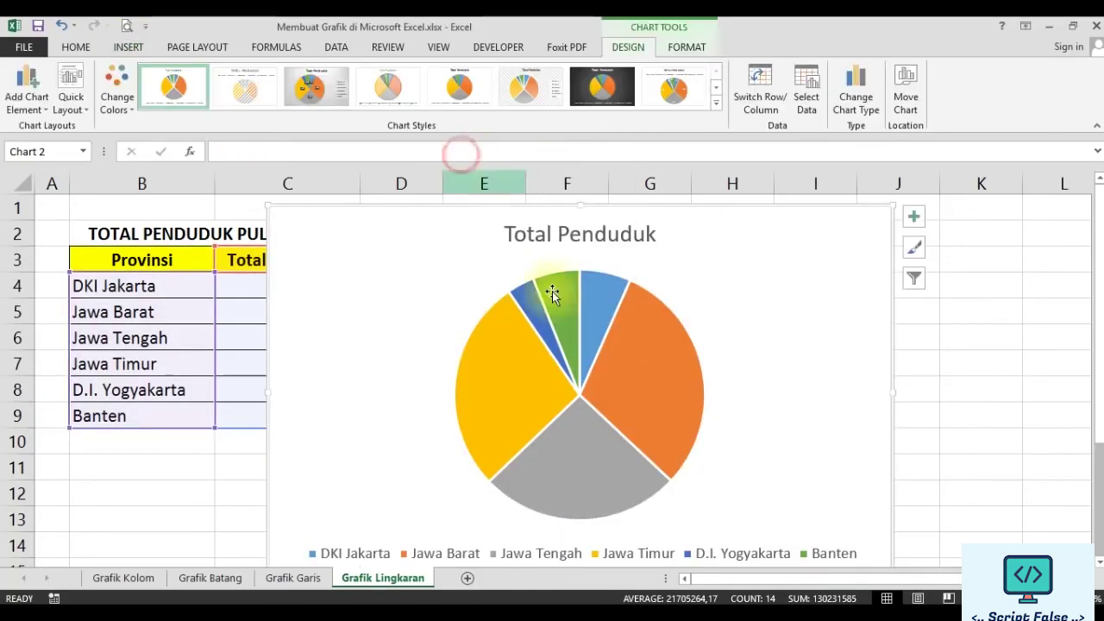
drag(698, 268, 785, 271)
Change the pie chart's title to TOTAL PENDUDUK PULAU JAWA
click(699, 241)
triple_click(699, 244)
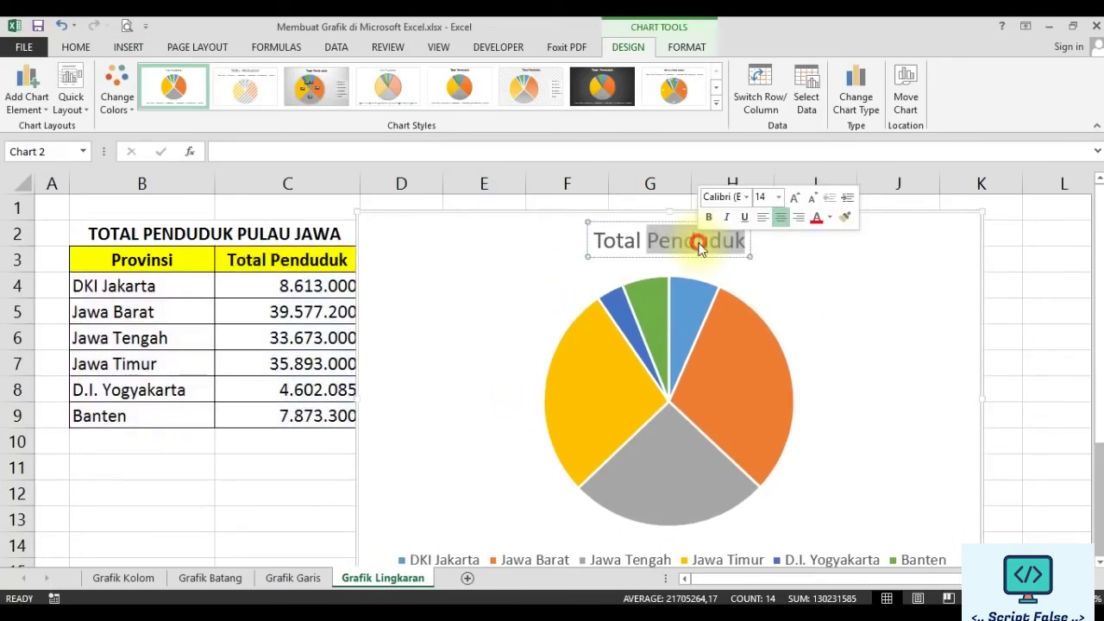
text(total)
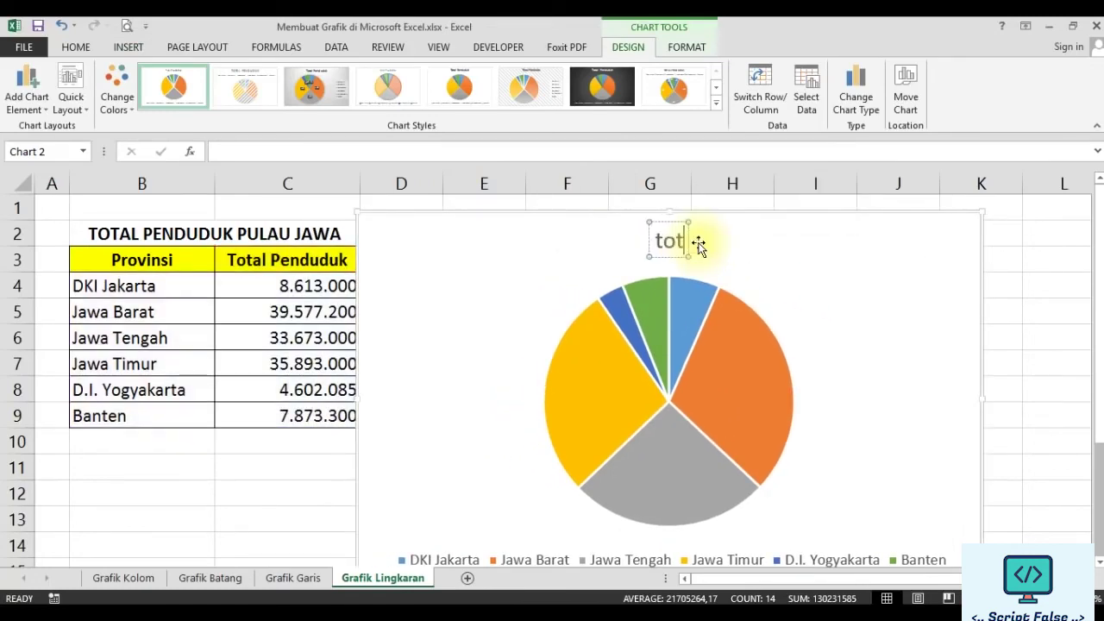
key(BackSpace)
key(BackSpace)
key(BackSpace)
key(BackSpace)
key(BackSpace)
text(TOTAL PENDUDUK L)
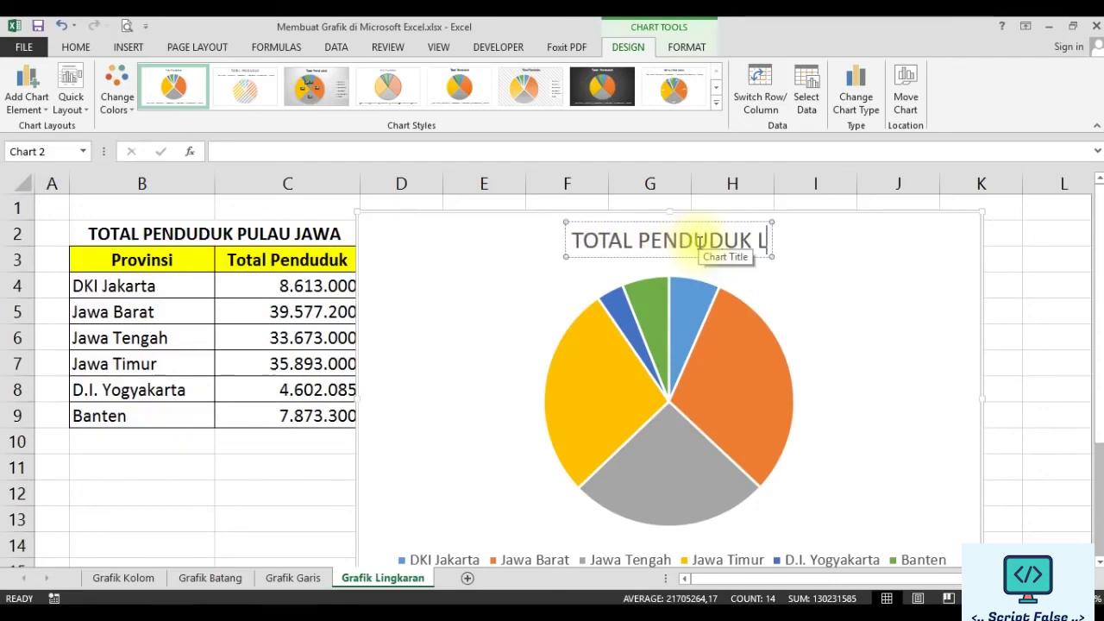
key(BackSpace)
text(PULAU JAWA)
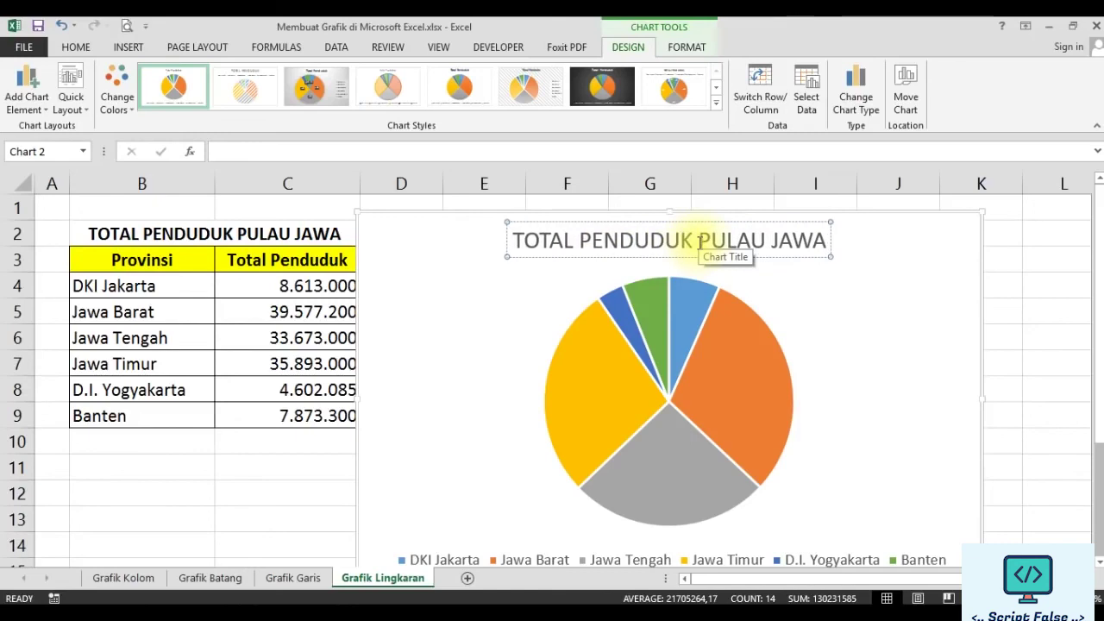
click(302, 475)
click(520, 382)
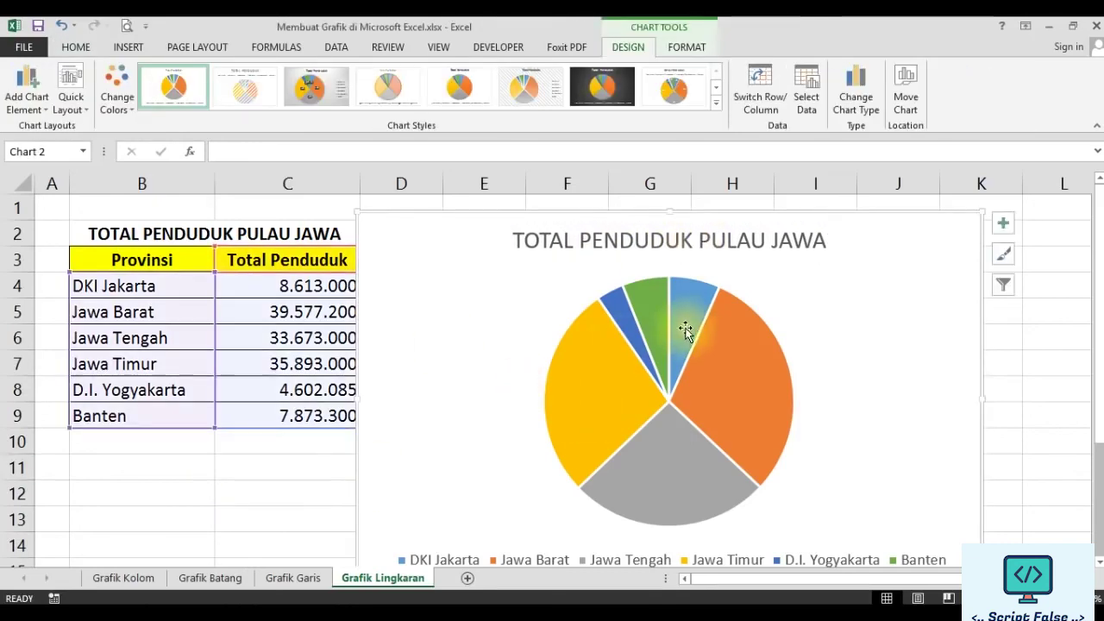
Recolor the pie chart with the Colorful palette starting orange, gold, green, and apply the last chart style in the gallery
drag(946, 239, 943, 234)
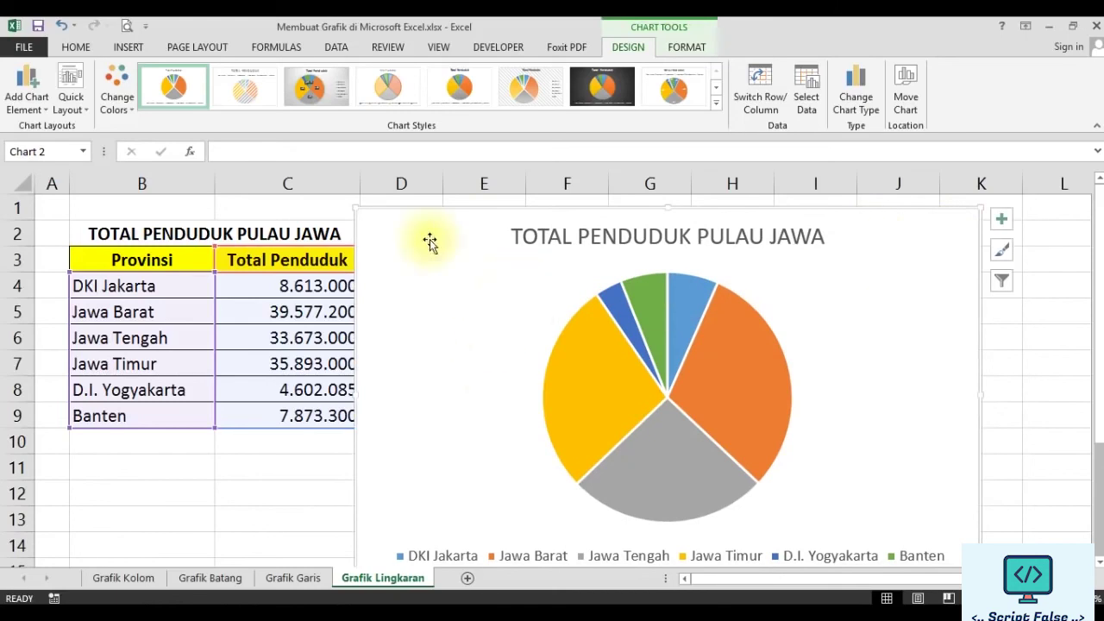
click(119, 102)
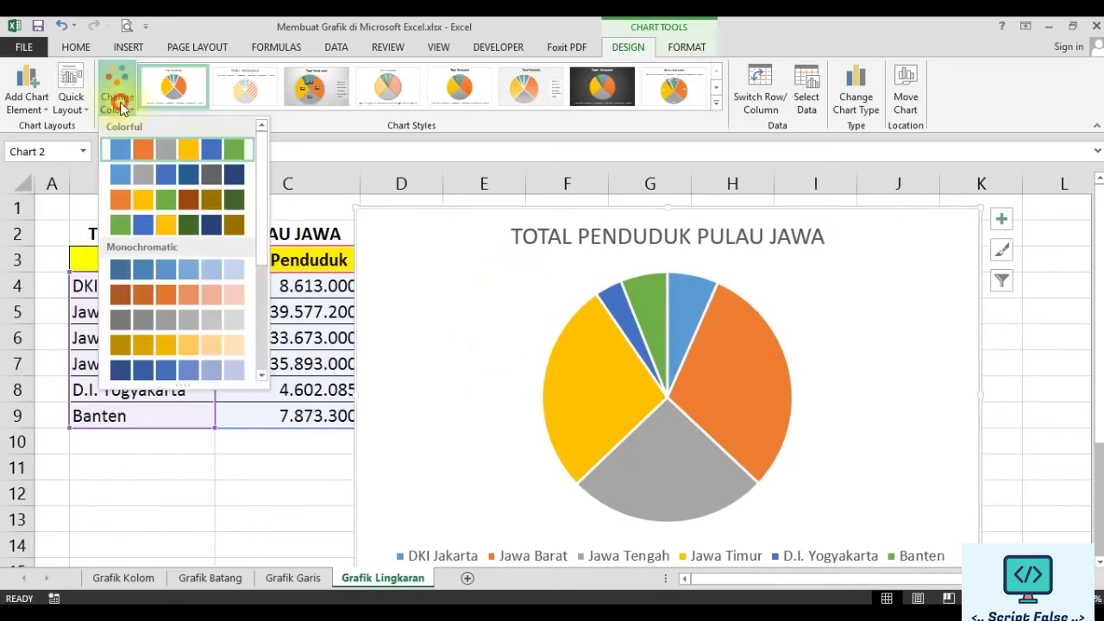
click(148, 203)
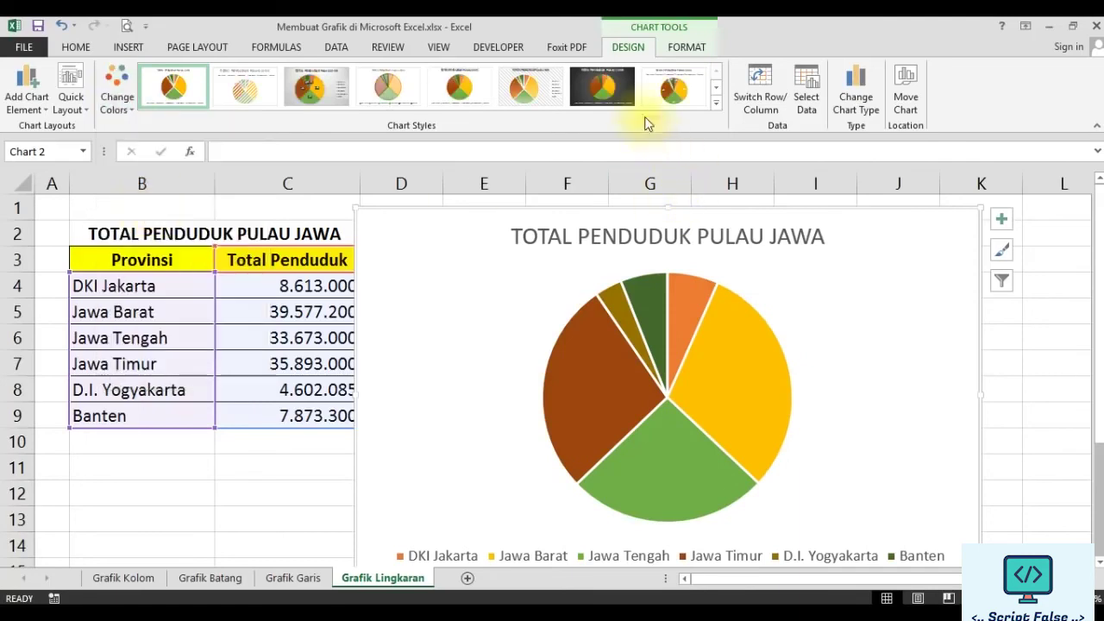
click(716, 99)
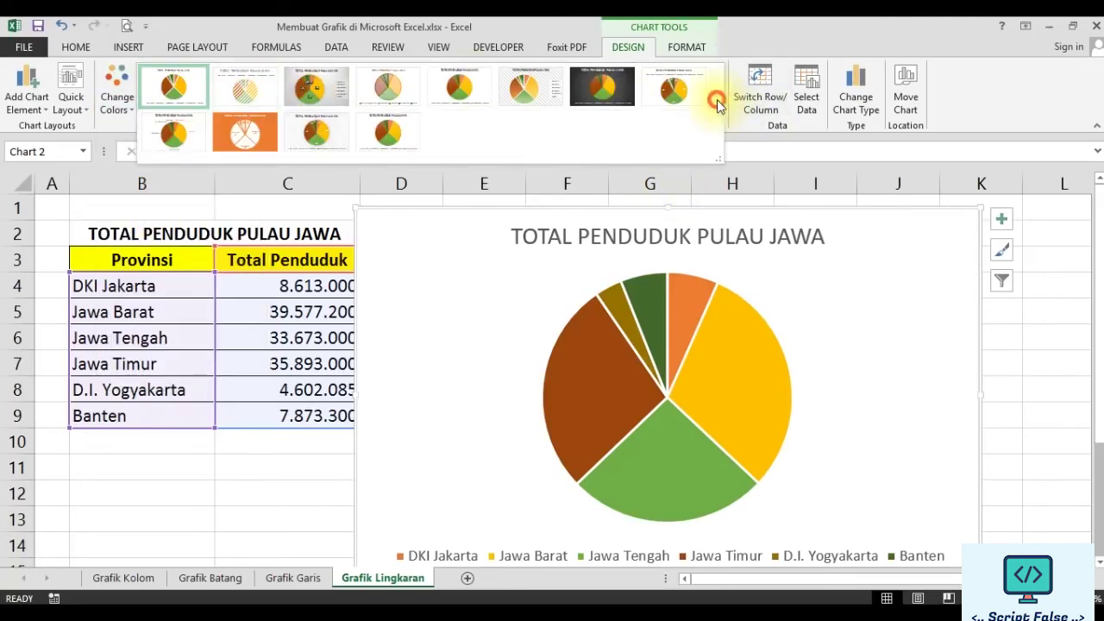
click(385, 139)
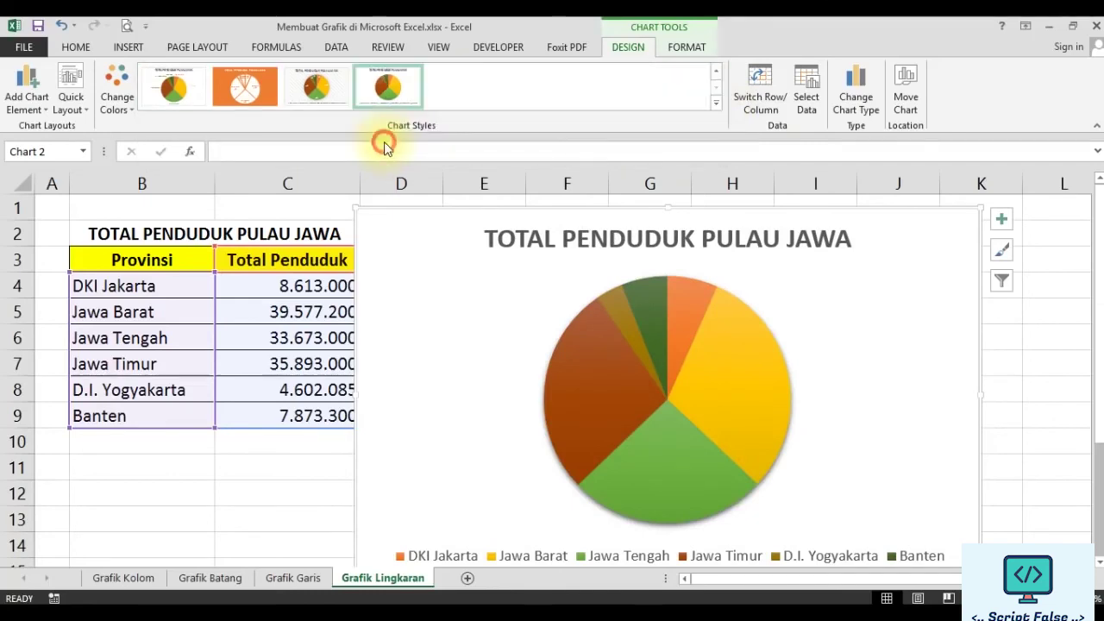
Add Data Callout labels to the TOTAL PENDUDUK PULAU JAWA pie chart
click(27, 98)
mouse_move(39, 152)
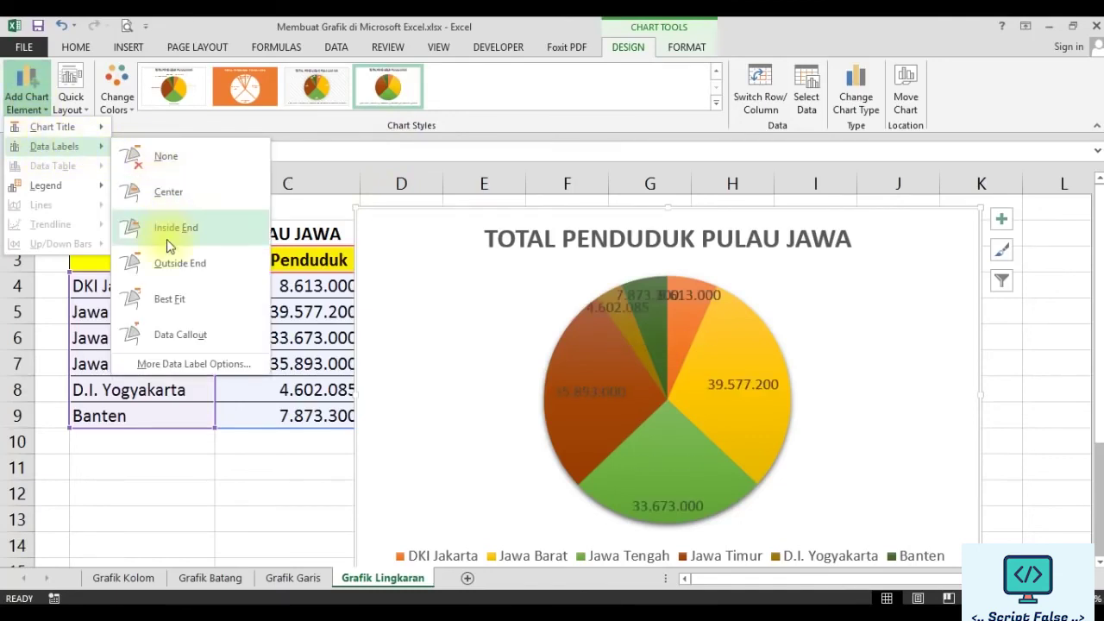
click(185, 333)
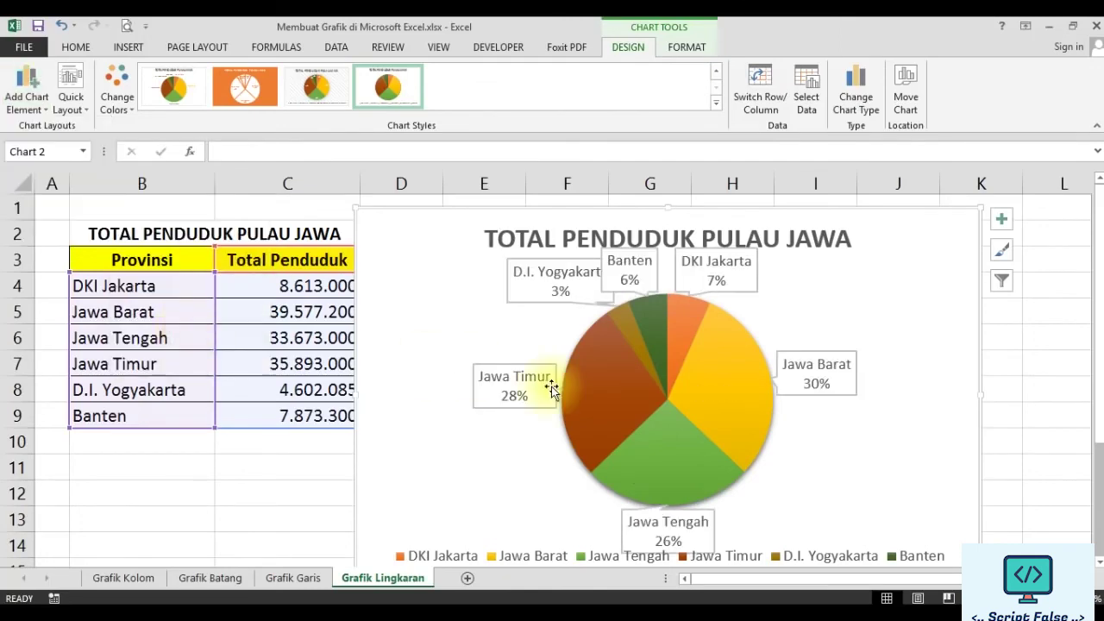
click(26, 95)
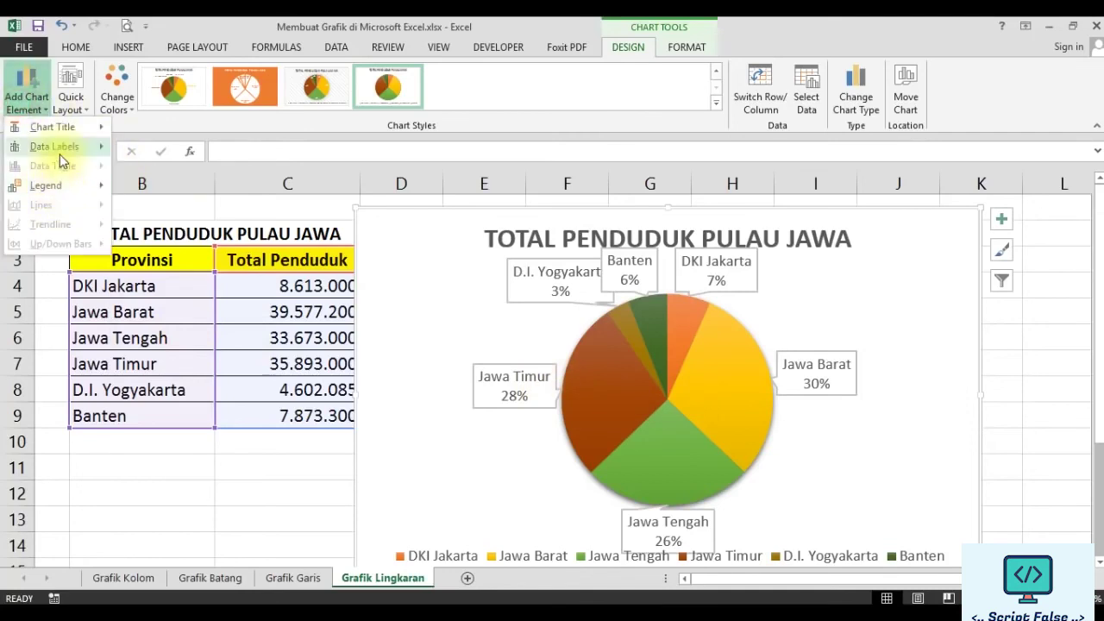
click(517, 434)
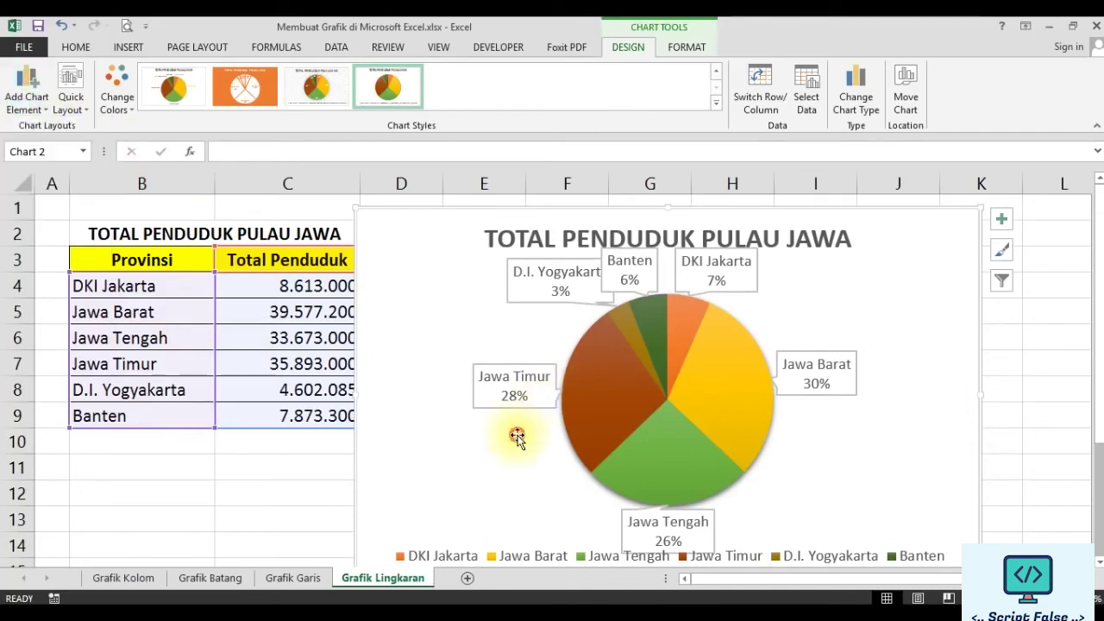
Place the legend on the right side of the TOTAL PENDUDUK PULAU JAWA pie chart
click(1054, 408)
click(954, 348)
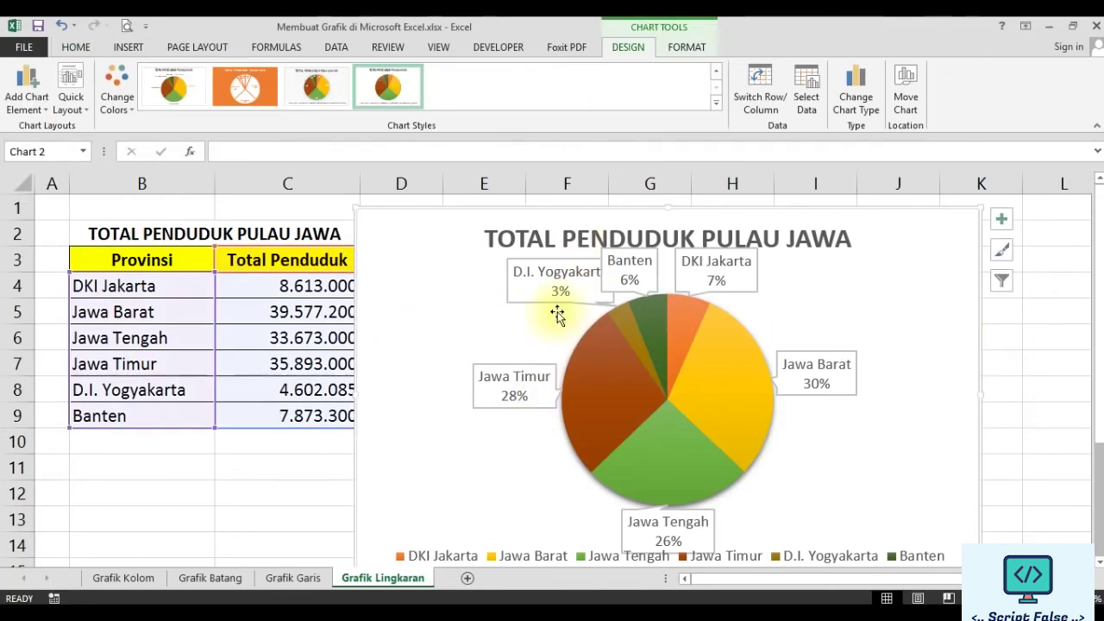
click(26, 90)
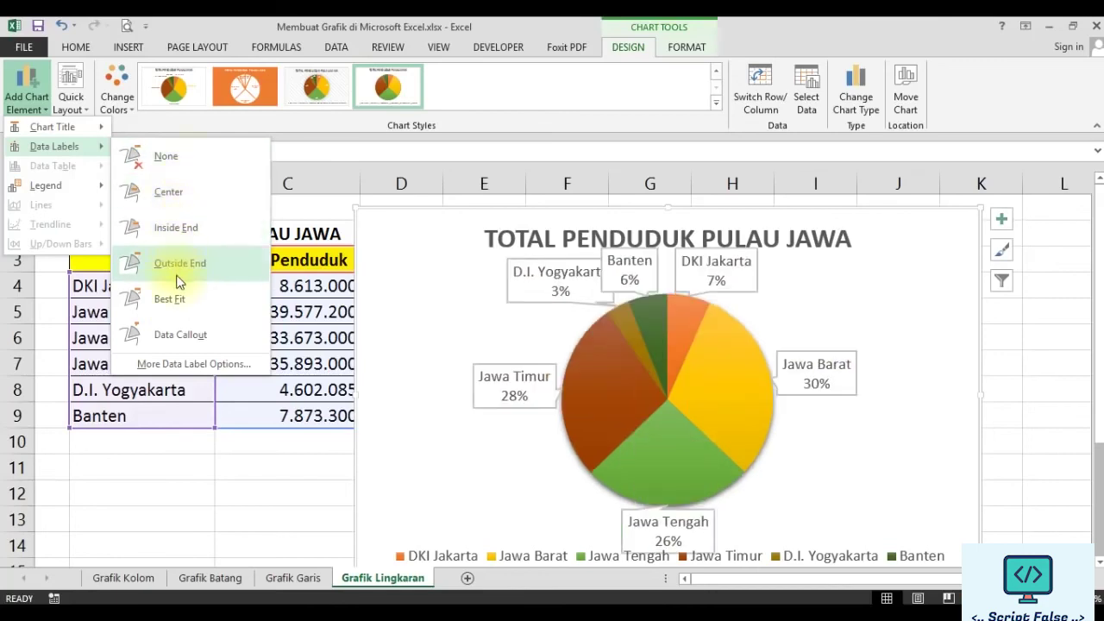
mouse_move(81, 187)
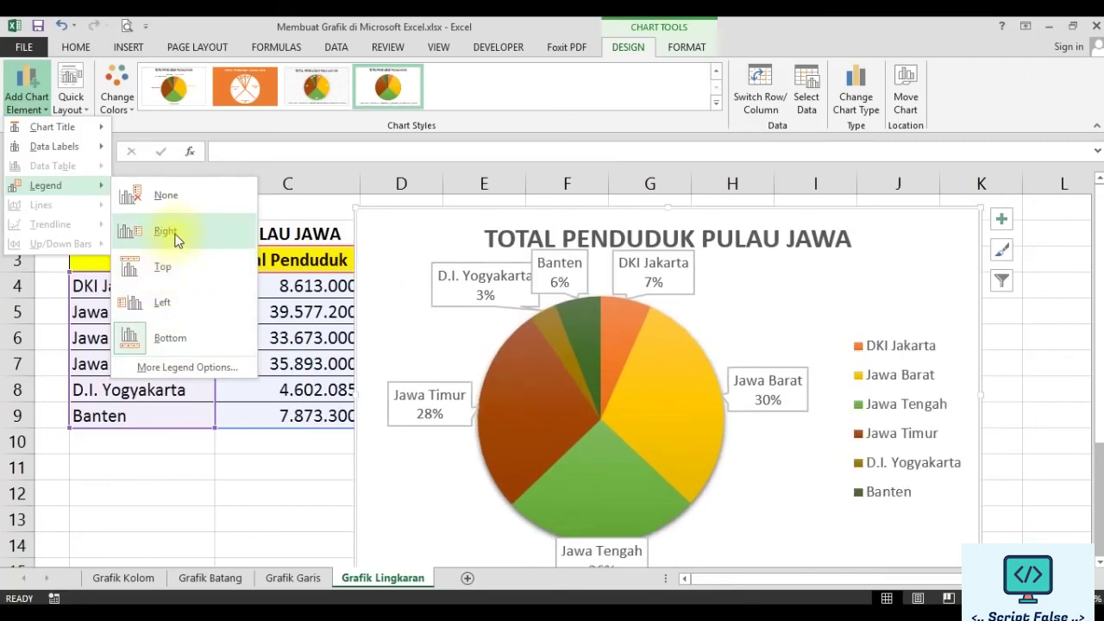
click(177, 240)
click(222, 483)
click(770, 524)
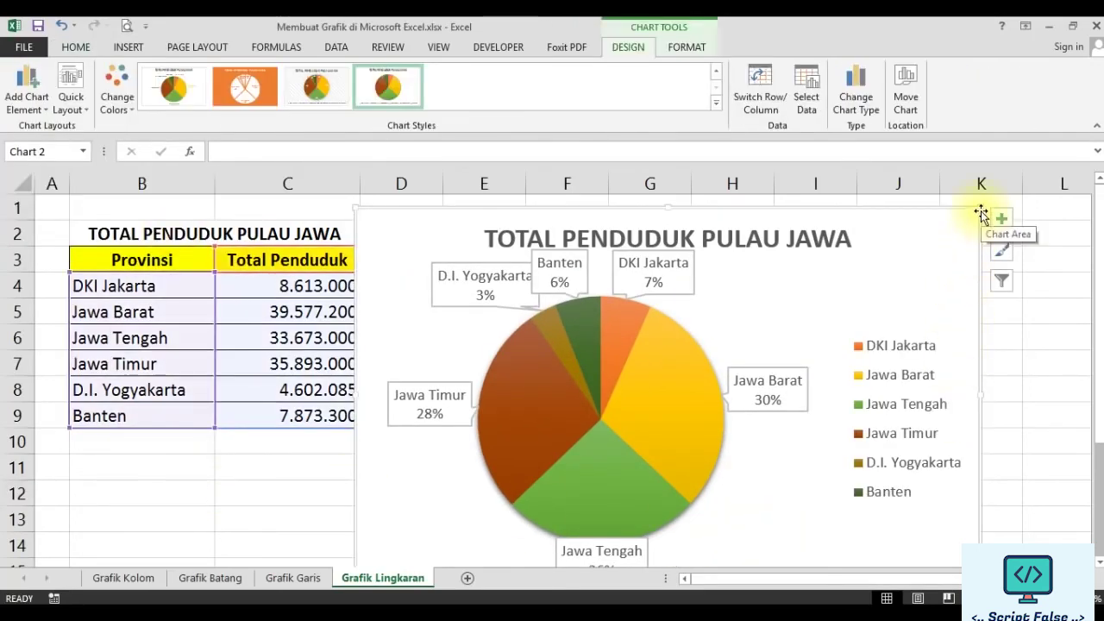
Shrink the 2-D pie chart slightly and move it below the province population table
drag(981, 211, 925, 253)
drag(846, 300, 874, 258)
click(1009, 389)
click(931, 292)
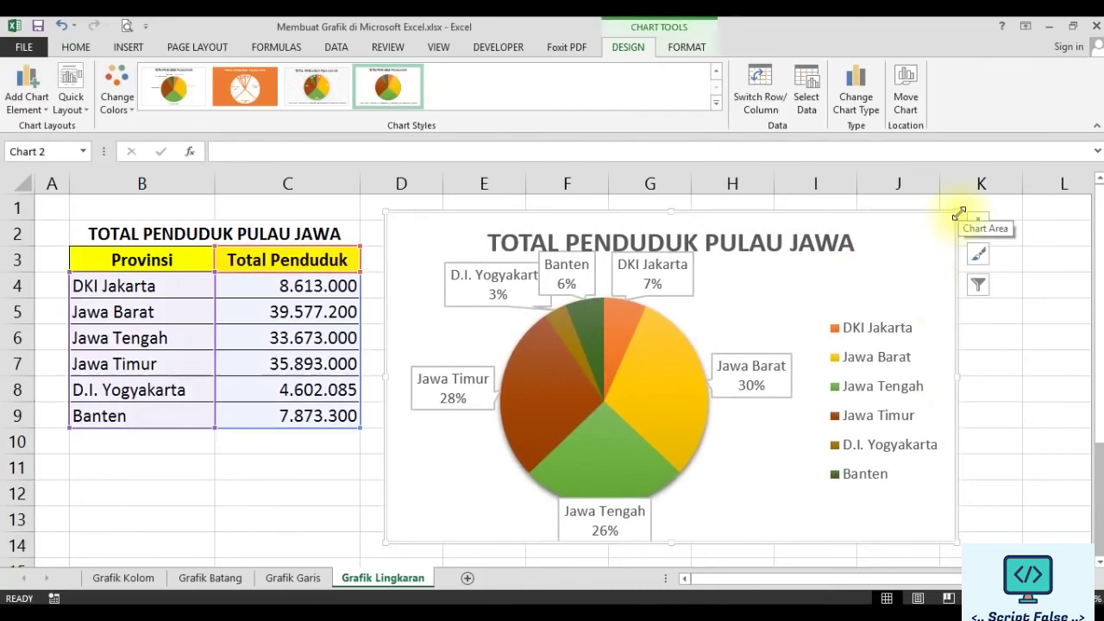
drag(904, 254, 581, 520)
click(557, 362)
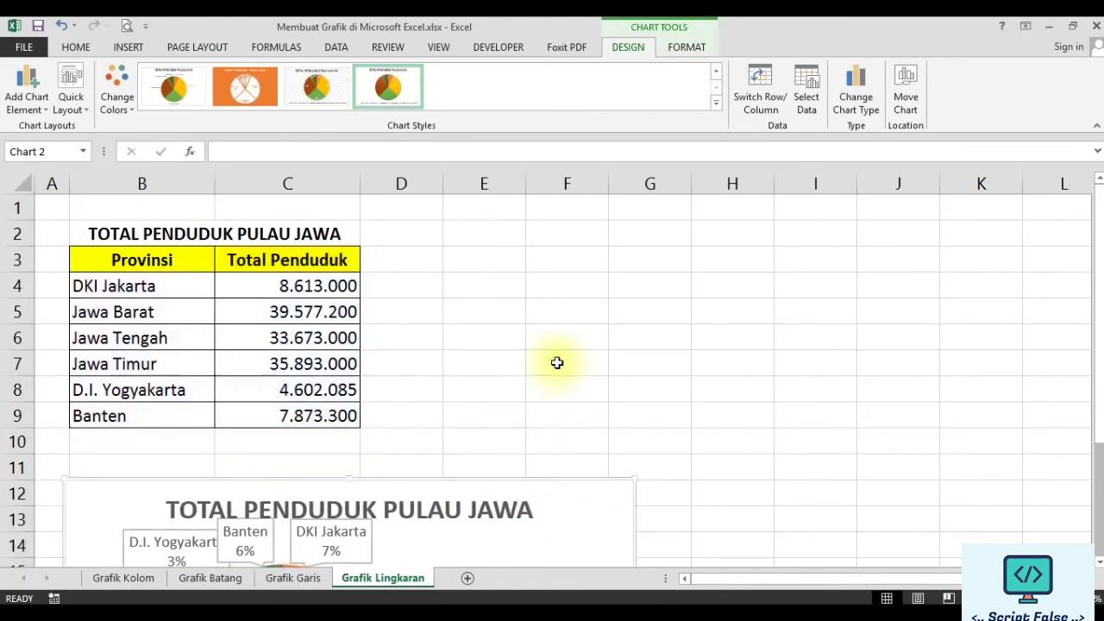
Insert a 3-D pie chart from the province population data in B3:C9
drag(143, 263, 308, 400)
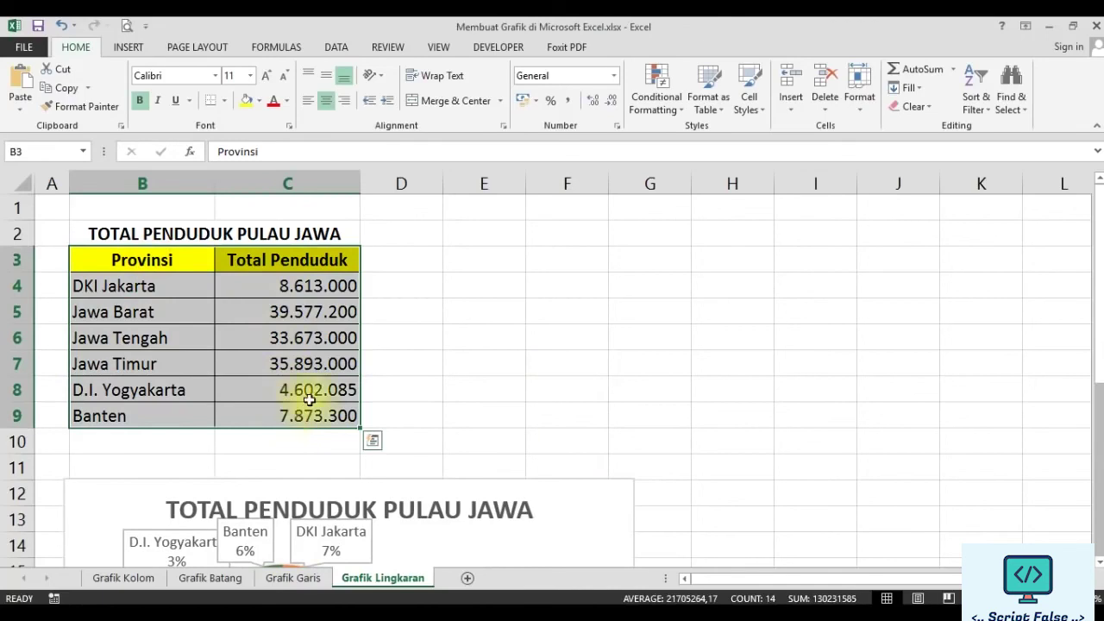
click(128, 50)
click(452, 106)
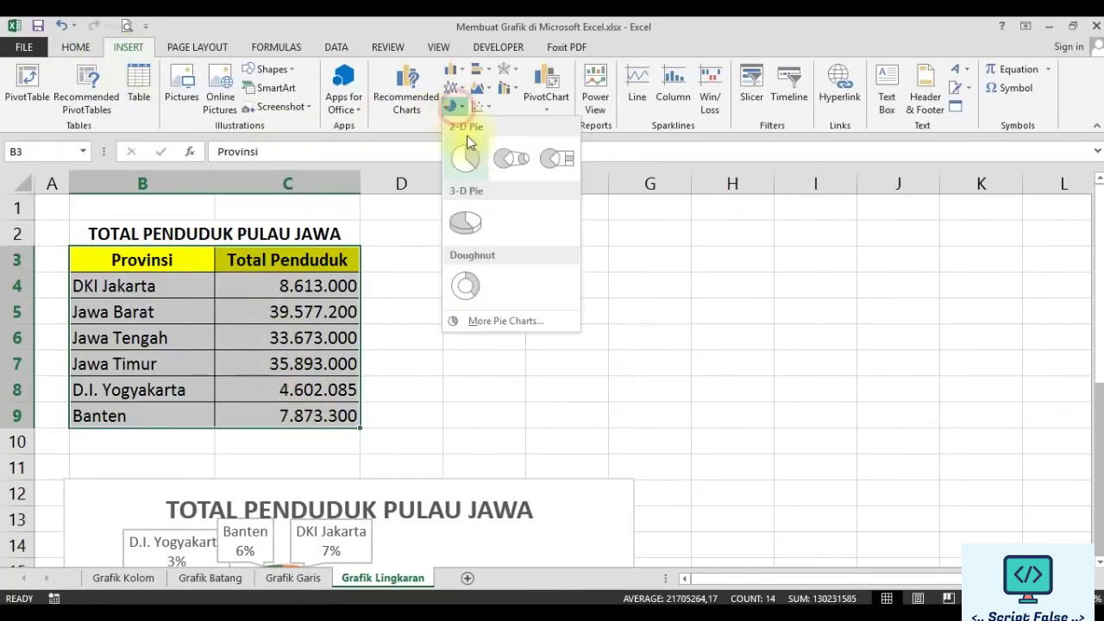
click(465, 223)
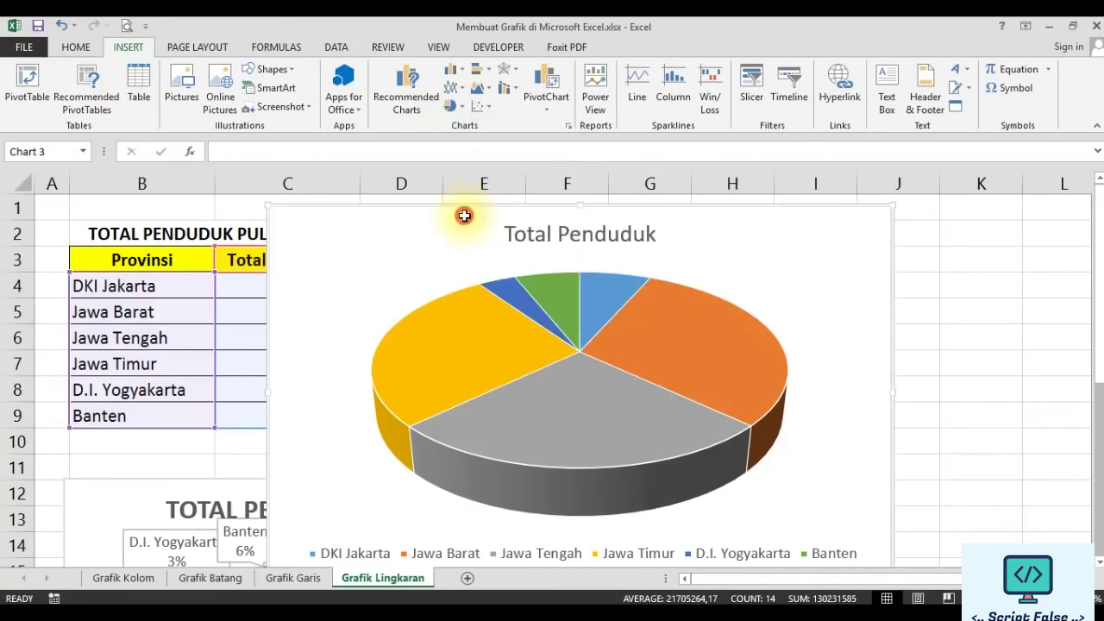
Change the 3-D pie chart's title to TOTAL PENDUDUK PULAU JAWA and close the title formatting options
click(628, 231)
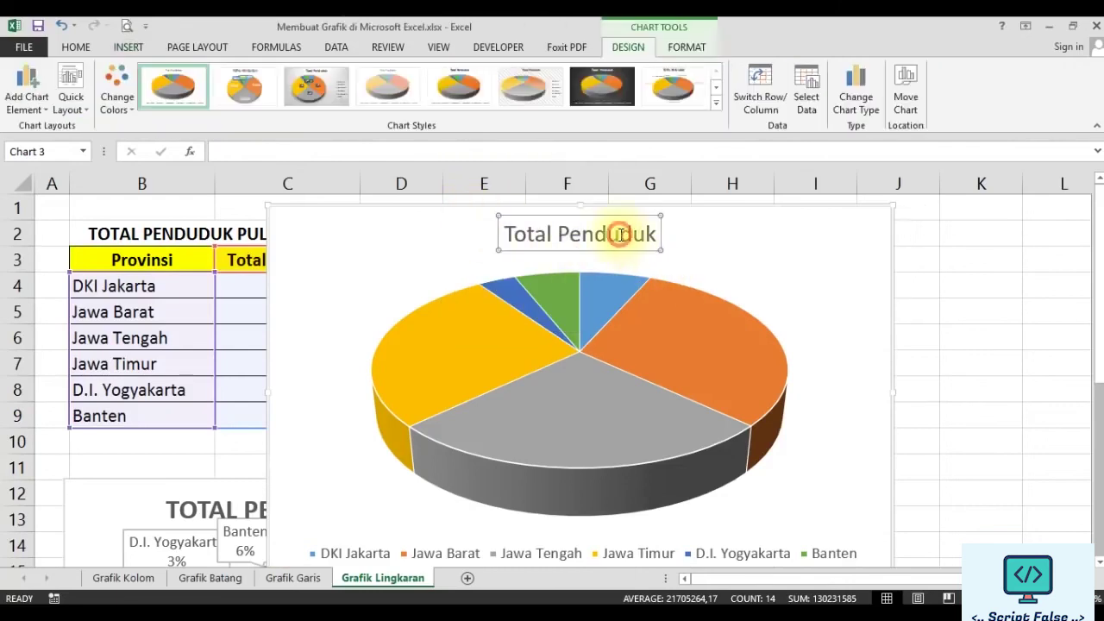
double_click(619, 234)
key(ctrl+a)
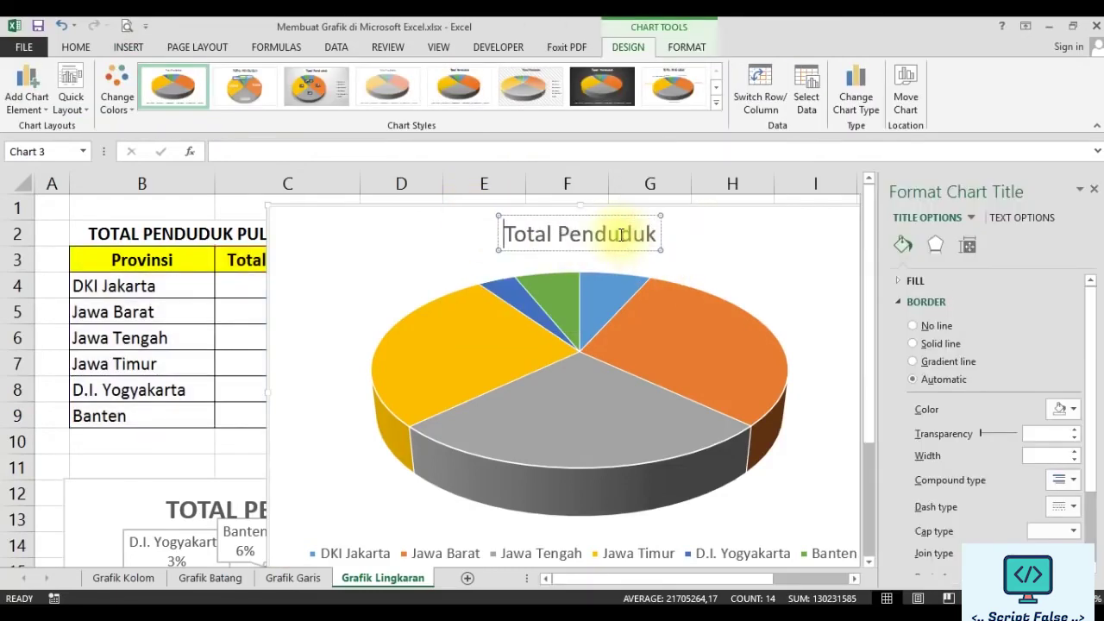
text(T)
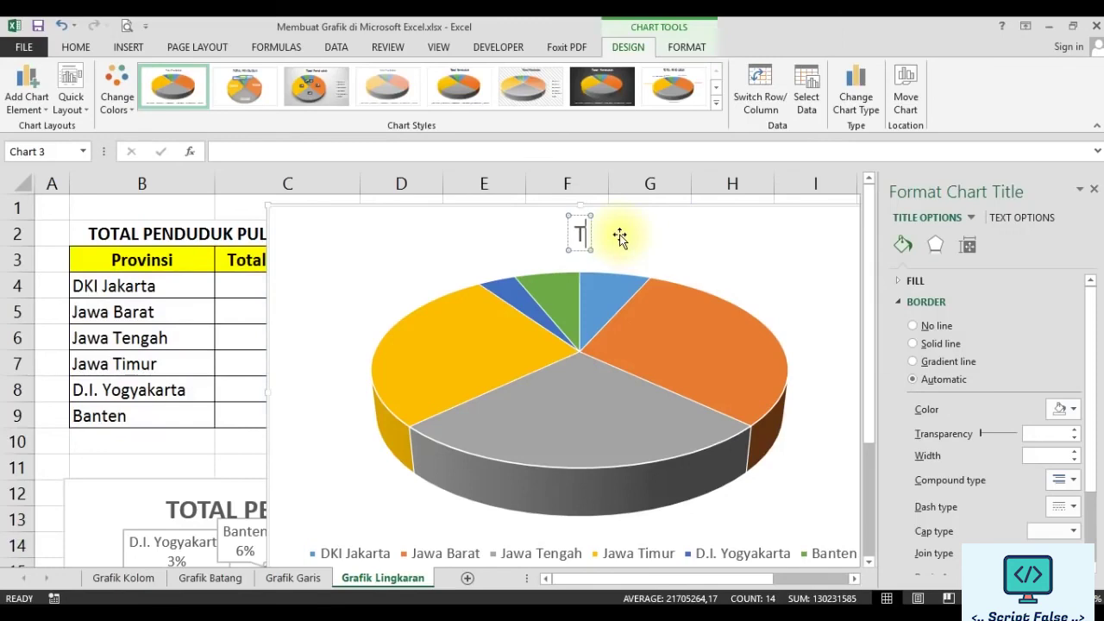
text(OTAL PENDUDUK)
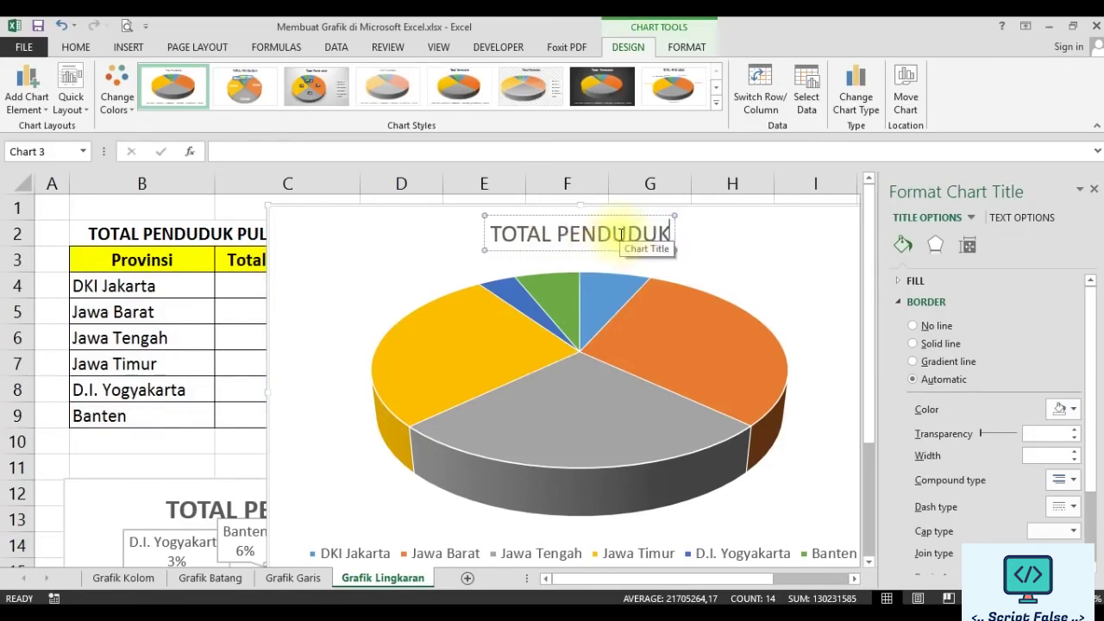
text( PULAU JAWA)
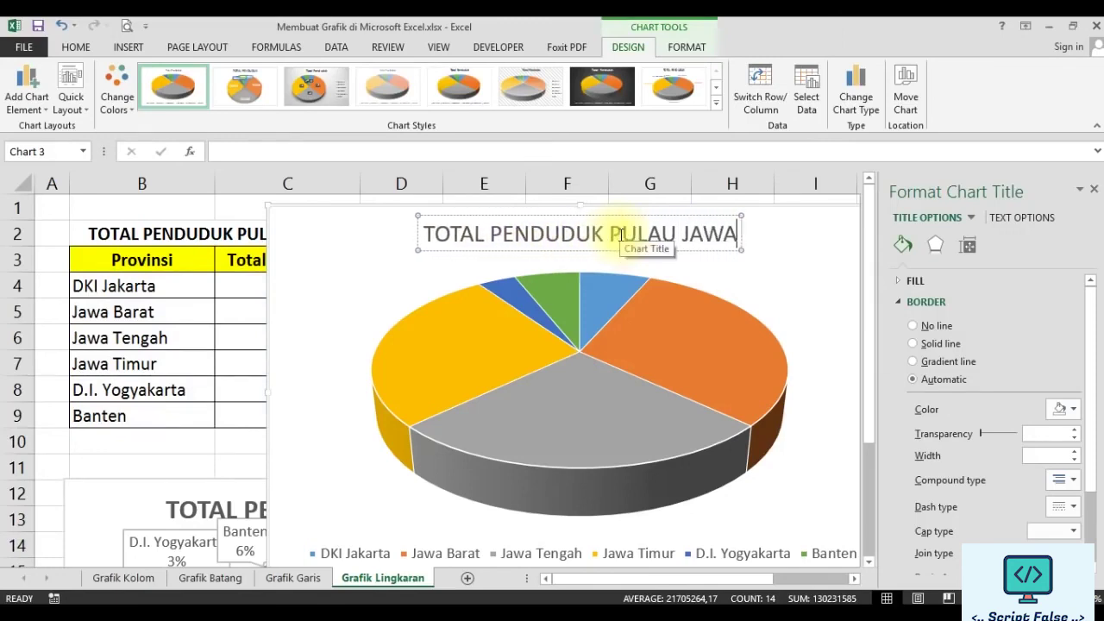
click(1093, 188)
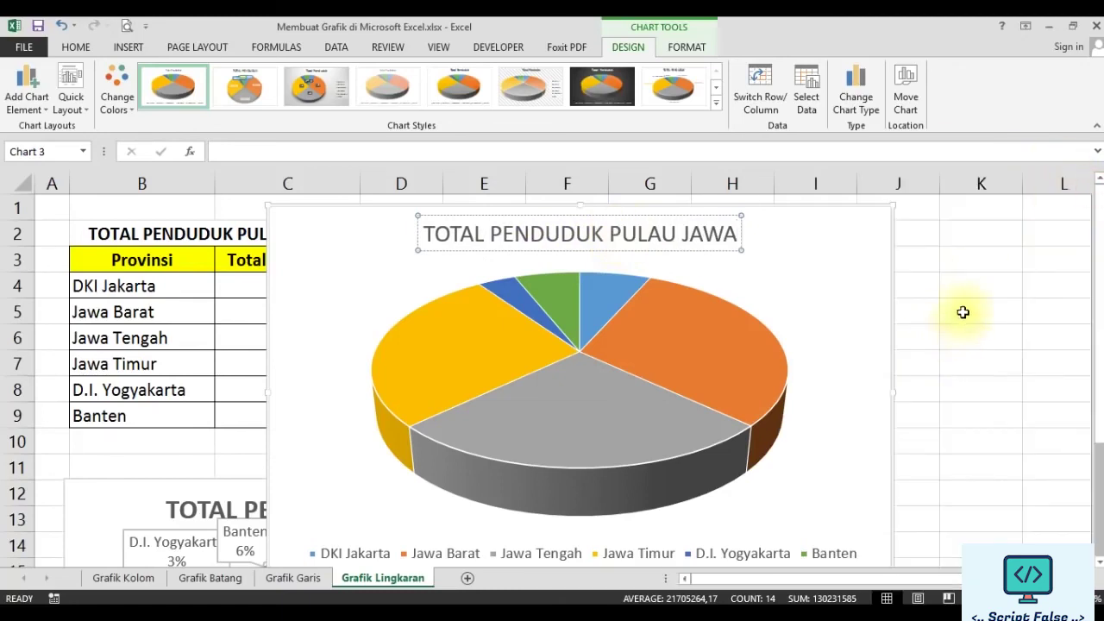
click(961, 311)
Recolor the 3-D pie chart with the Colorful palette starting green, blue, gold, and apply the last chart style in the gallery
click(823, 298)
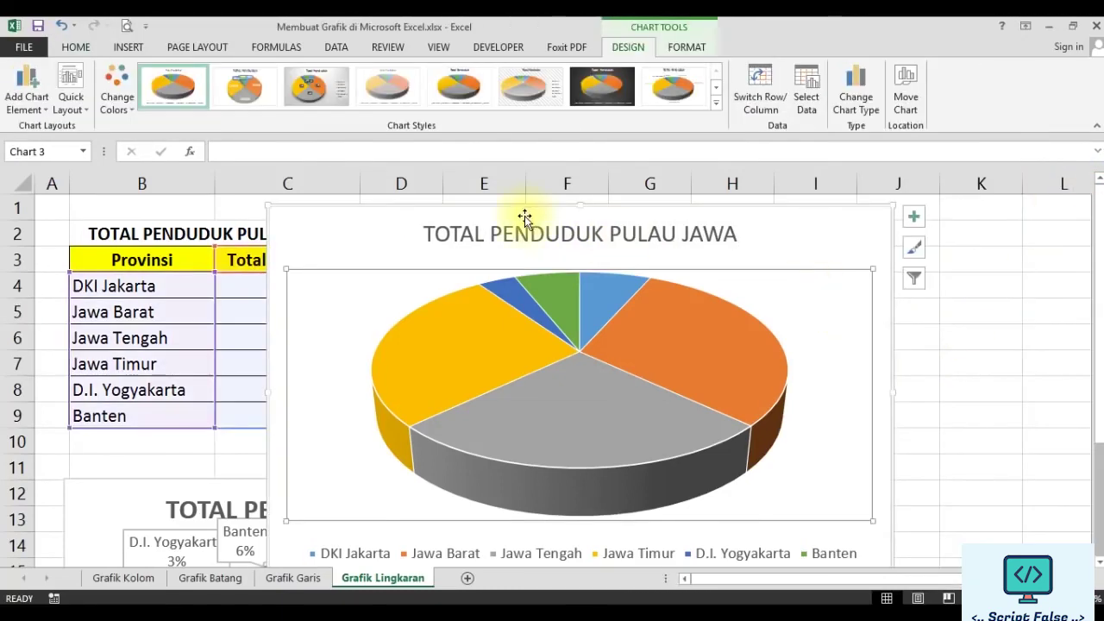
click(122, 102)
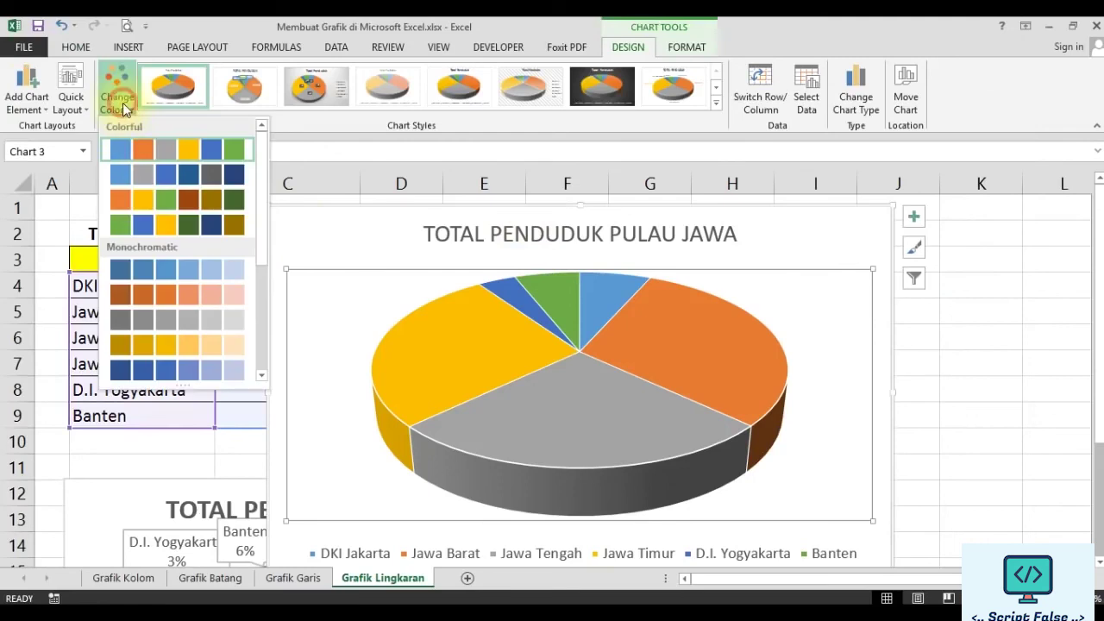
click(141, 225)
click(716, 102)
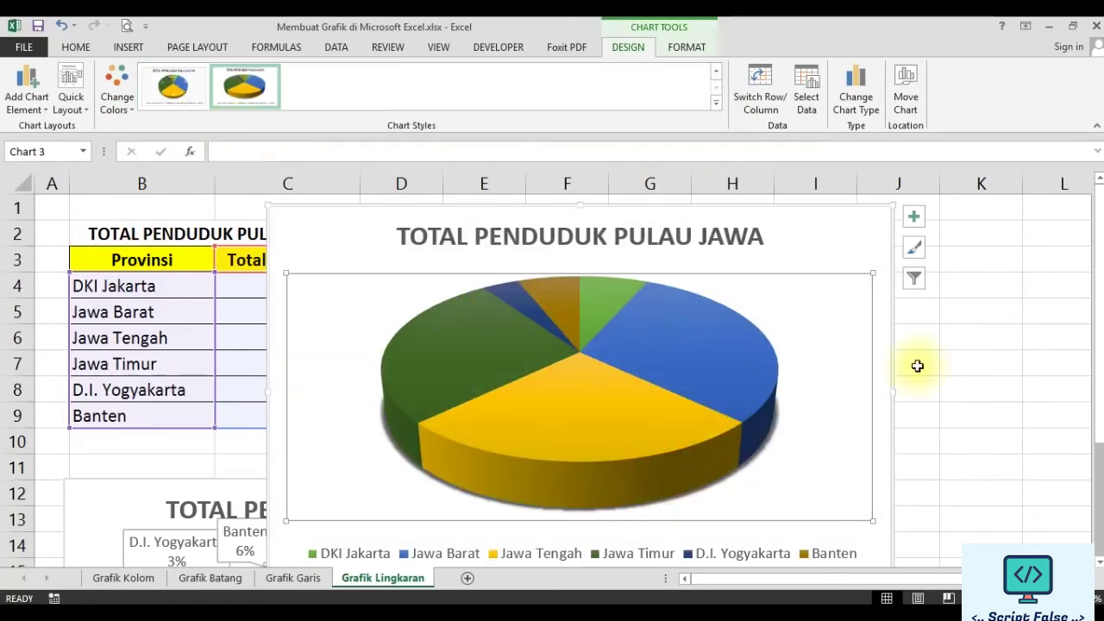
click(980, 366)
click(359, 291)
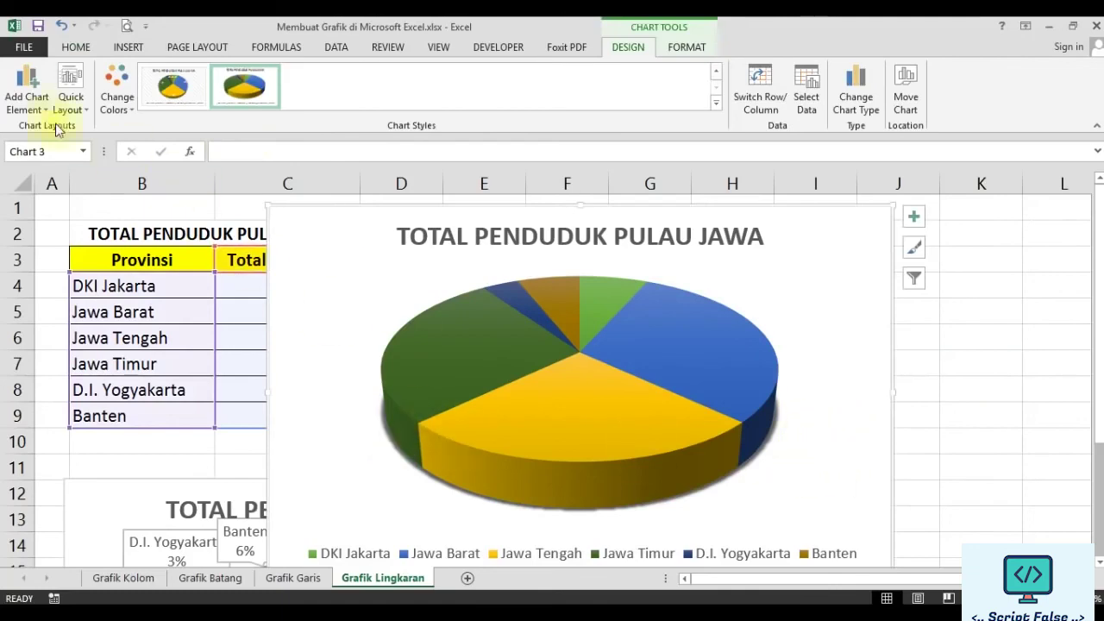
Add Data Callout labels to the 3-D pie chart
click(27, 102)
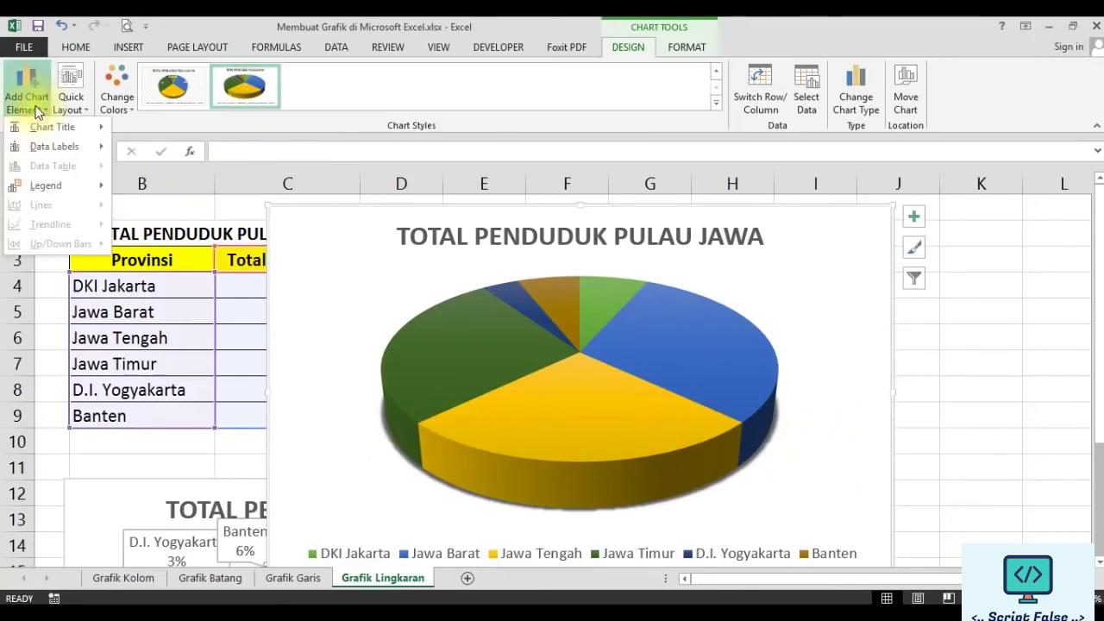
mouse_move(52, 146)
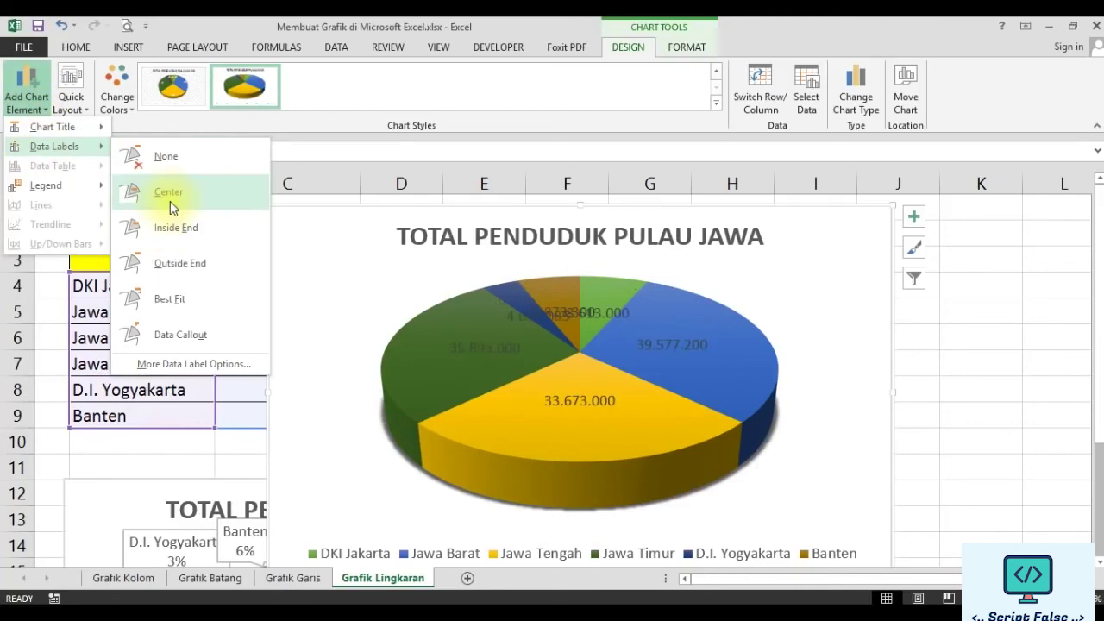
click(177, 340)
Place the legend on the right side of the 3-D pie chart
click(25, 93)
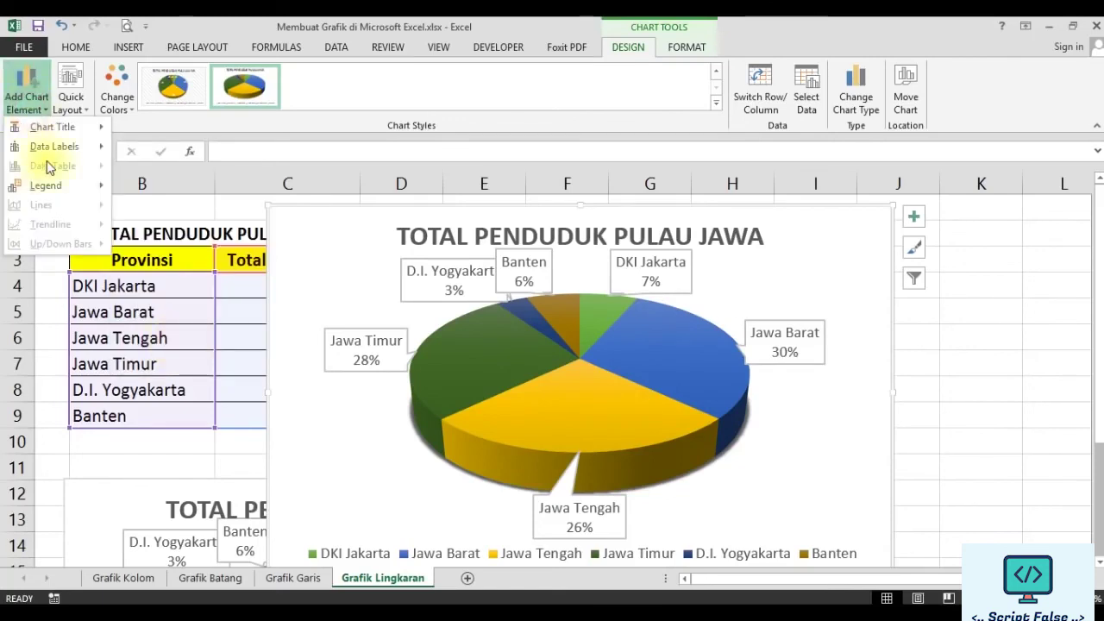
mouse_move(43, 185)
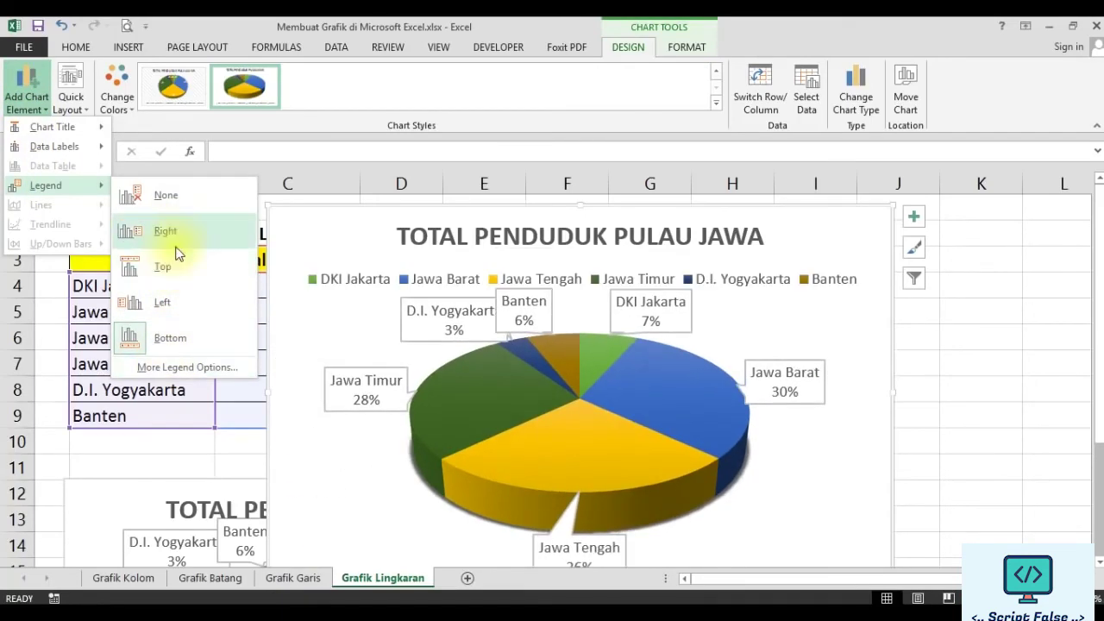
click(173, 233)
click(1047, 436)
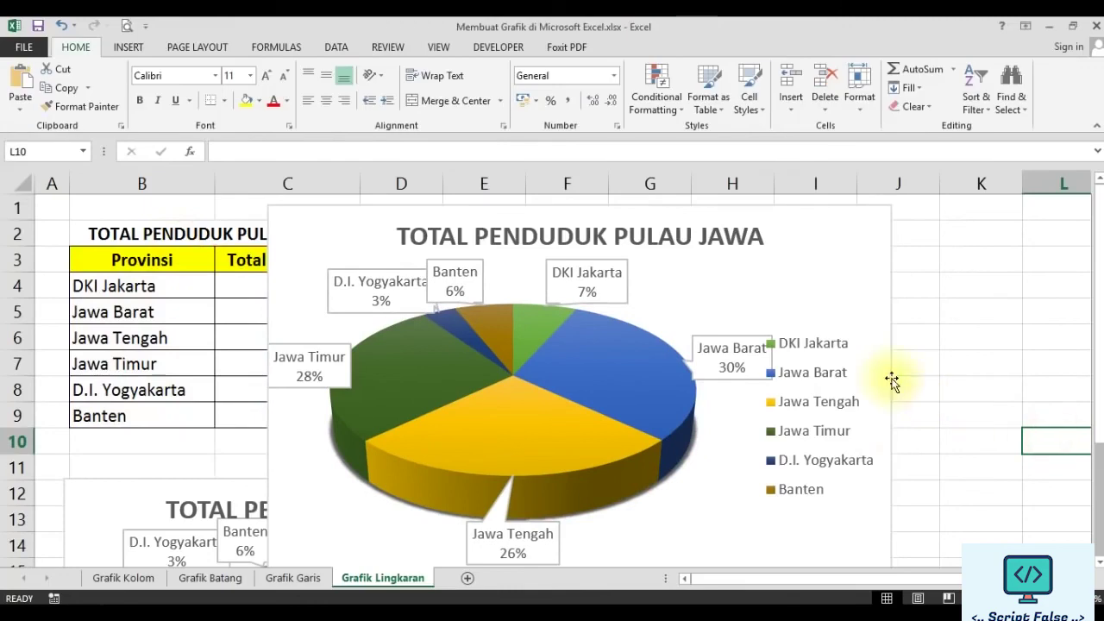
Shrink the 3-D pie chart and move it to the area right of the province table, around columns G to K
click(816, 293)
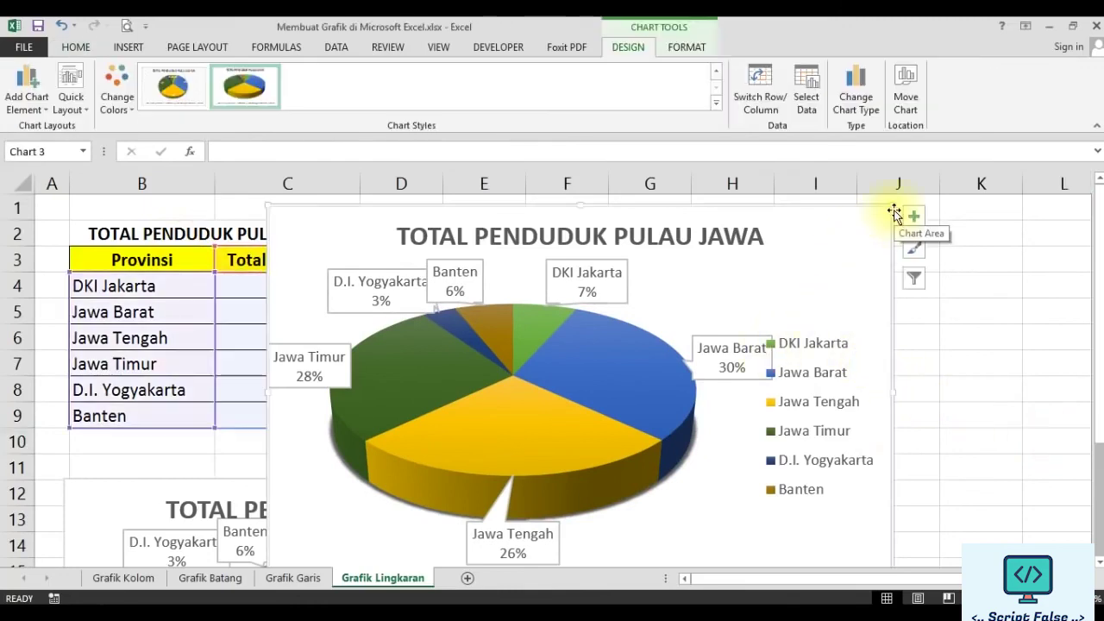
drag(894, 205, 715, 314)
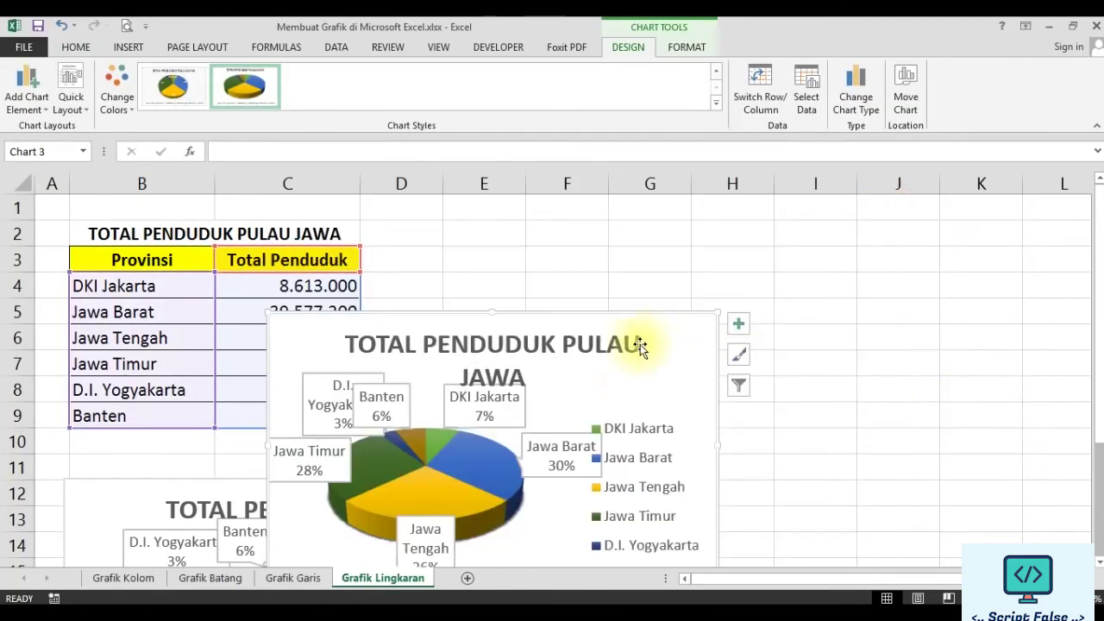
drag(632, 376, 751, 334)
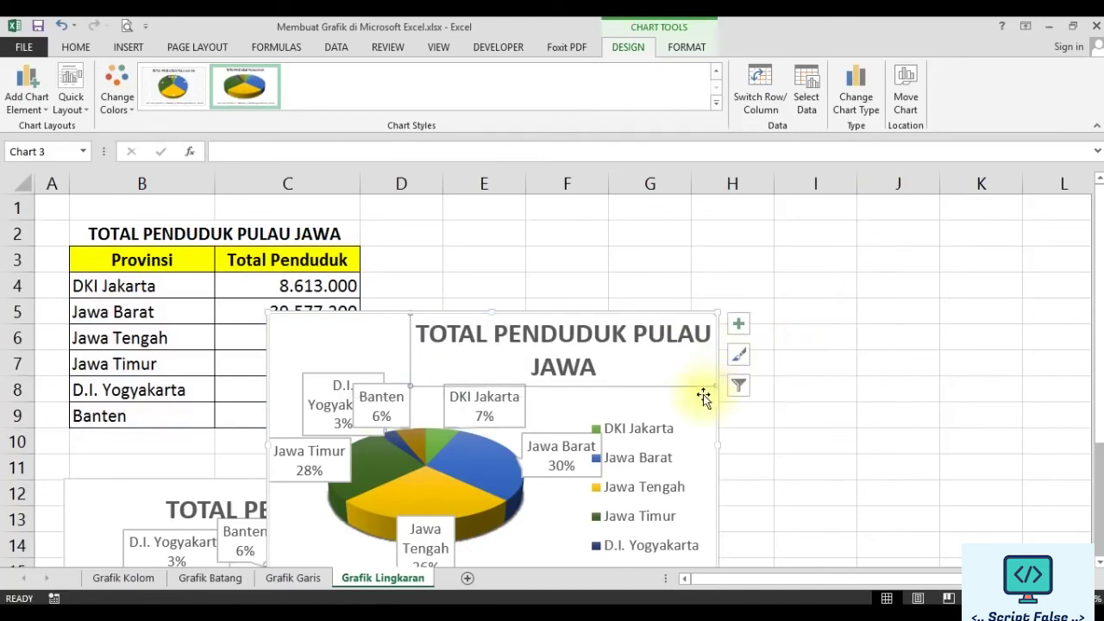
click(756, 433)
drag(678, 382, 992, 286)
Move the 2-D pie chart up from below the table and reduce its size to roughly match the 3-D pie chart
click(440, 550)
drag(440, 550, 455, 339)
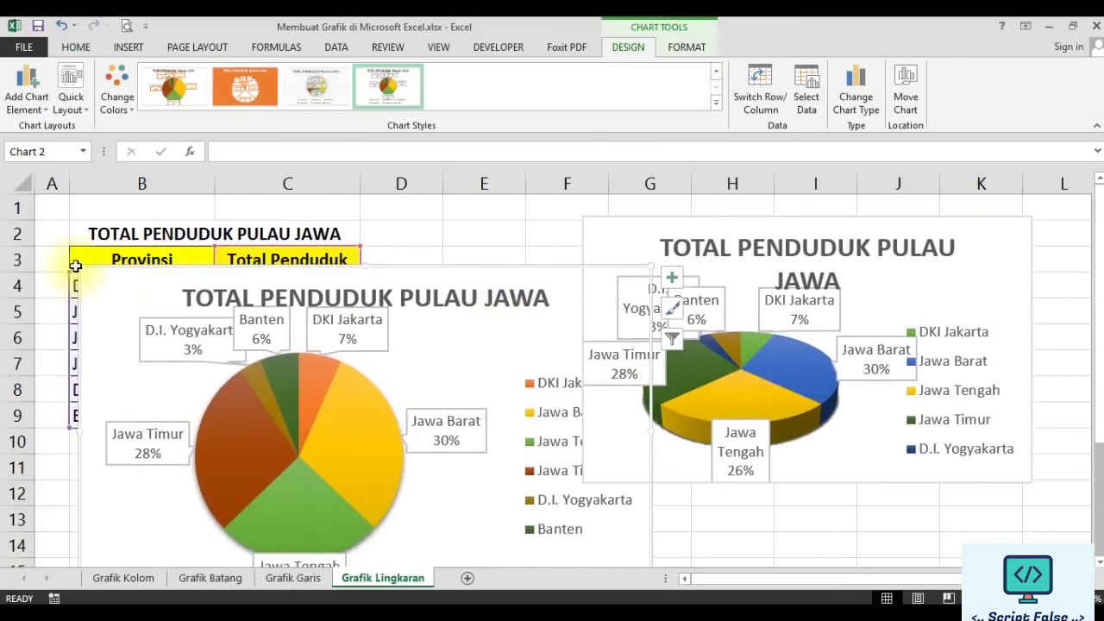
drag(75, 265, 226, 350)
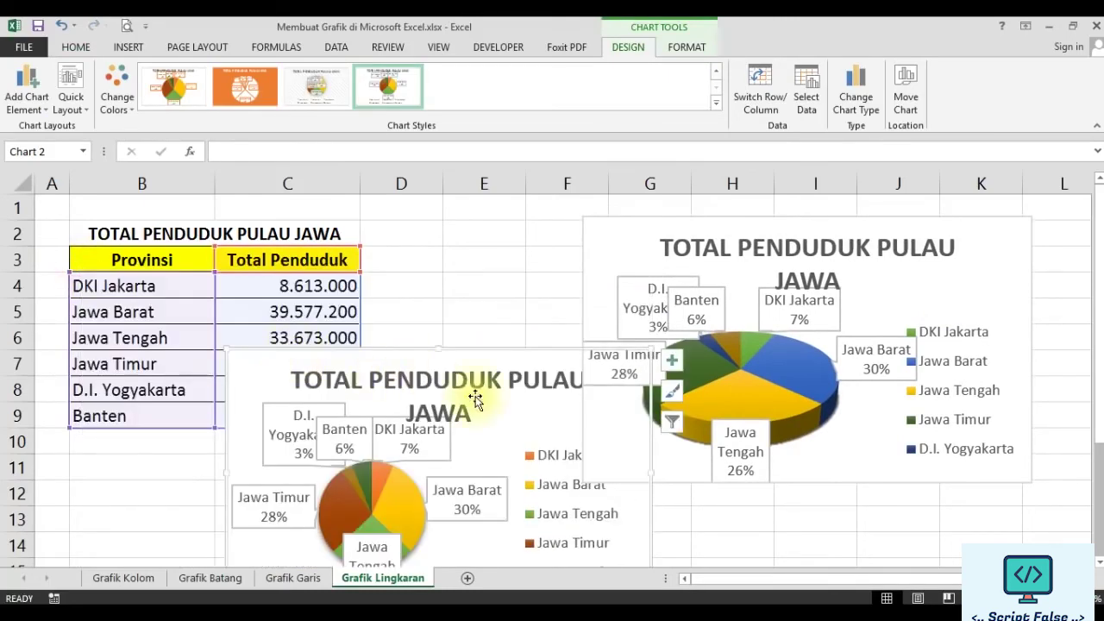
click(500, 421)
drag(500, 423, 418, 296)
key(ctrl+z)
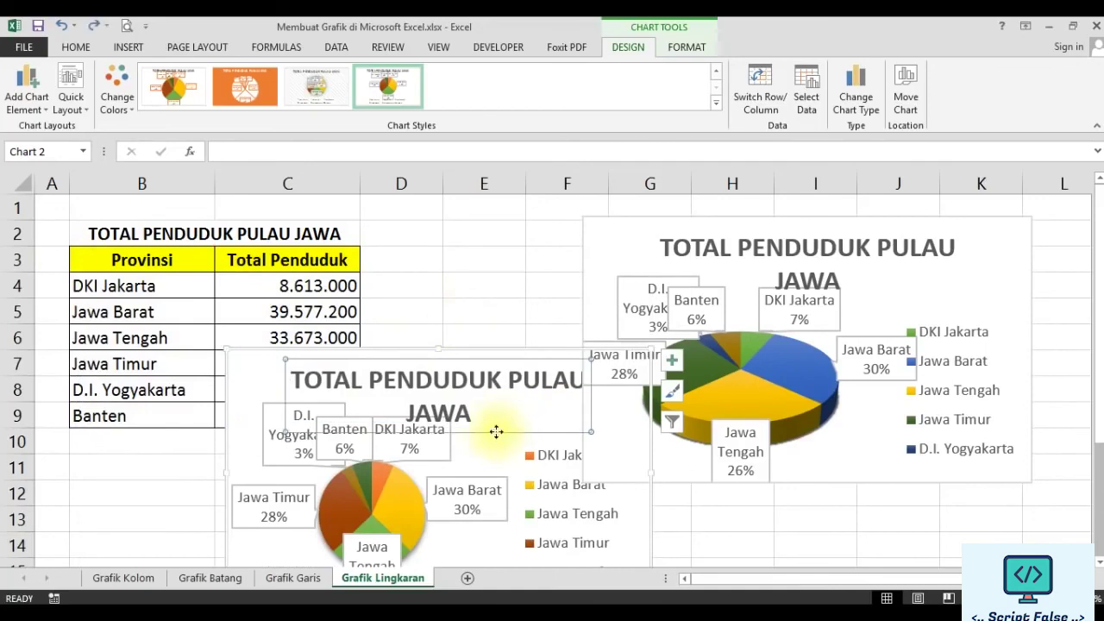
Move the 2-D pie chart over the province table, enlarge it slightly, and bring the 3-D pie chart closer beside it
drag(249, 374, 109, 236)
drag(512, 458, 549, 483)
click(544, 515)
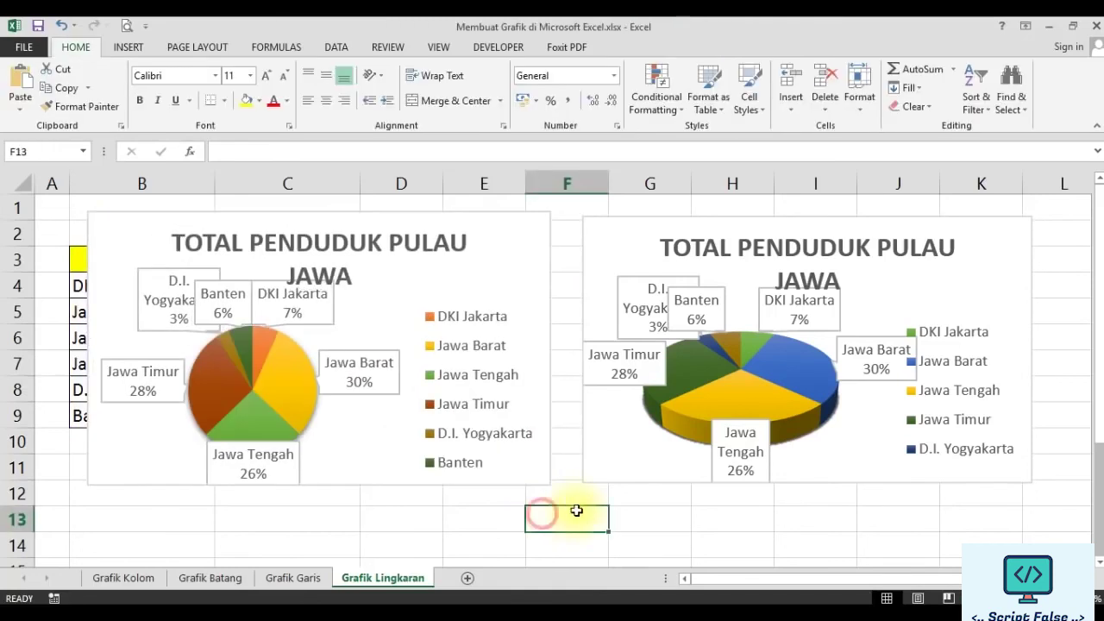
drag(652, 464, 641, 456)
click(629, 516)
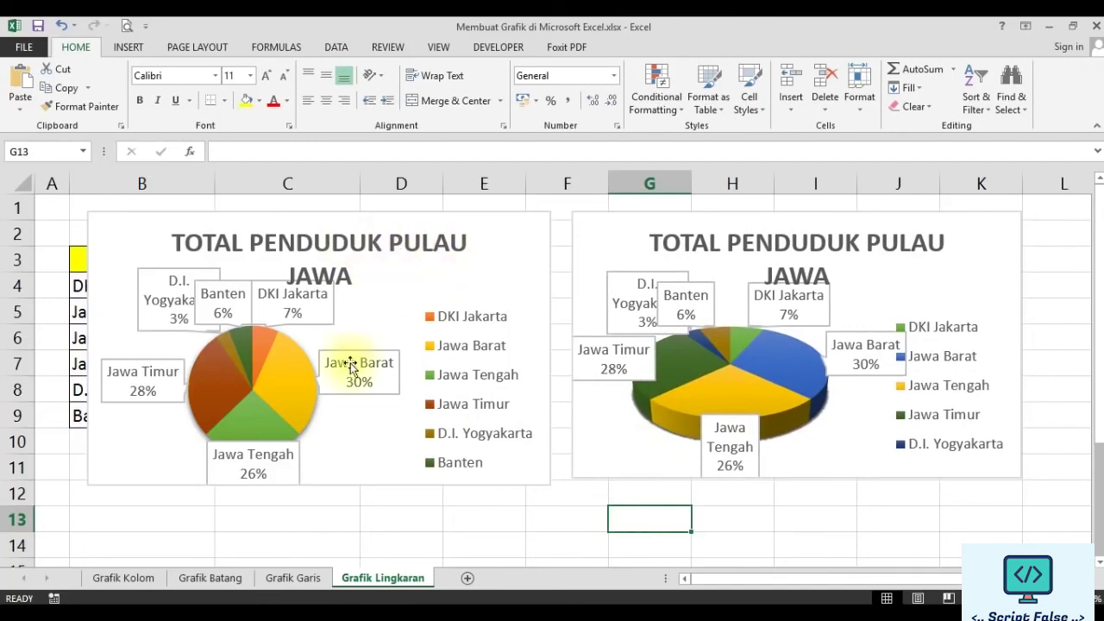
click(409, 539)
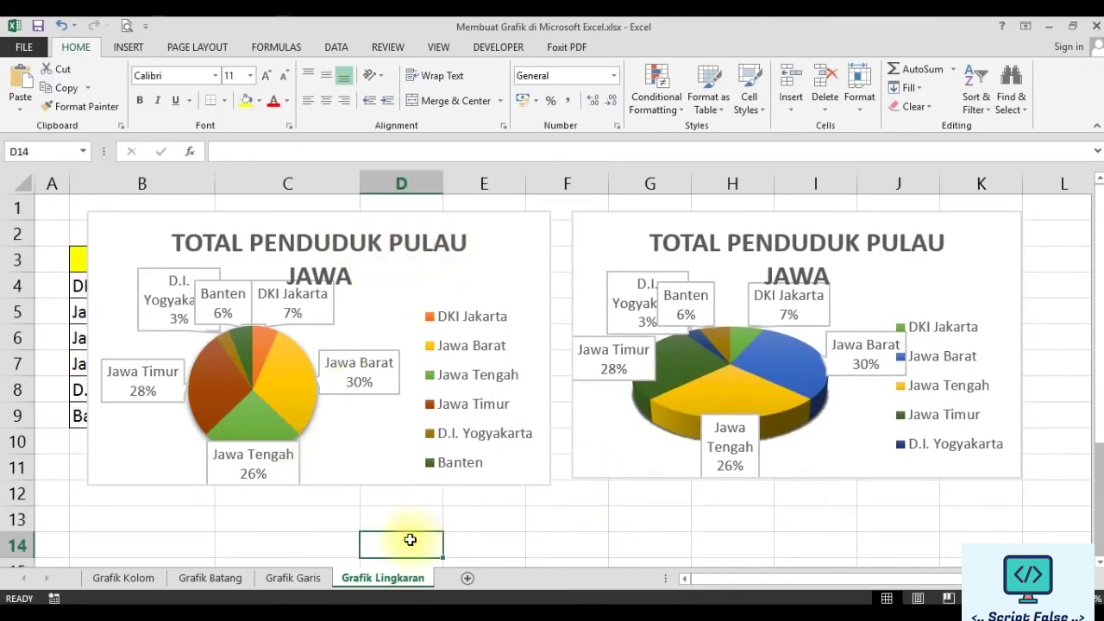
click(589, 496)
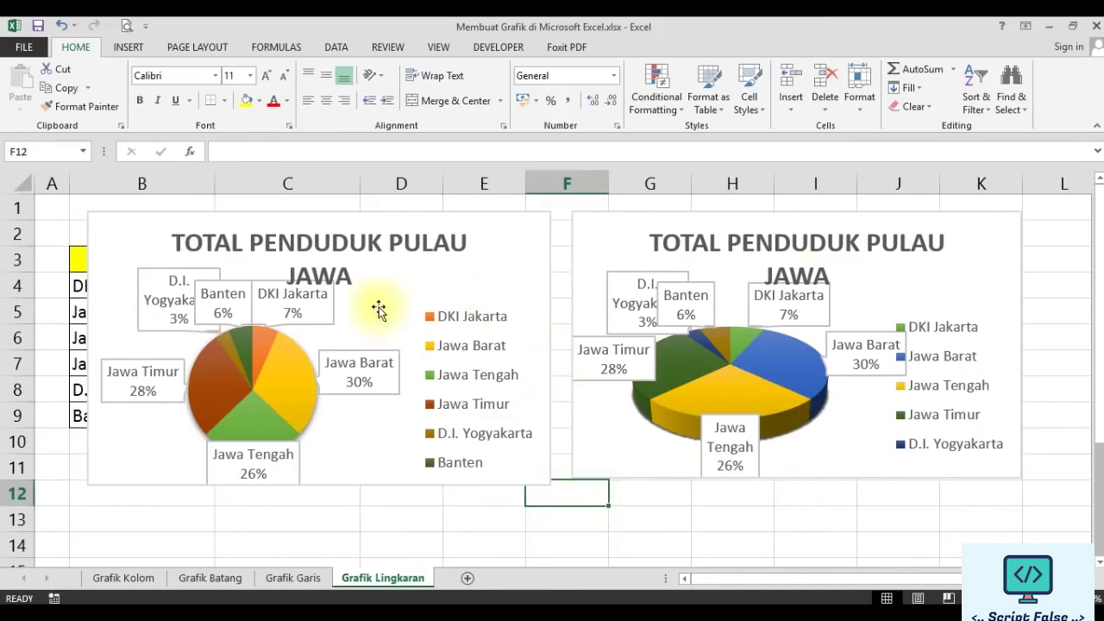
click(48, 199)
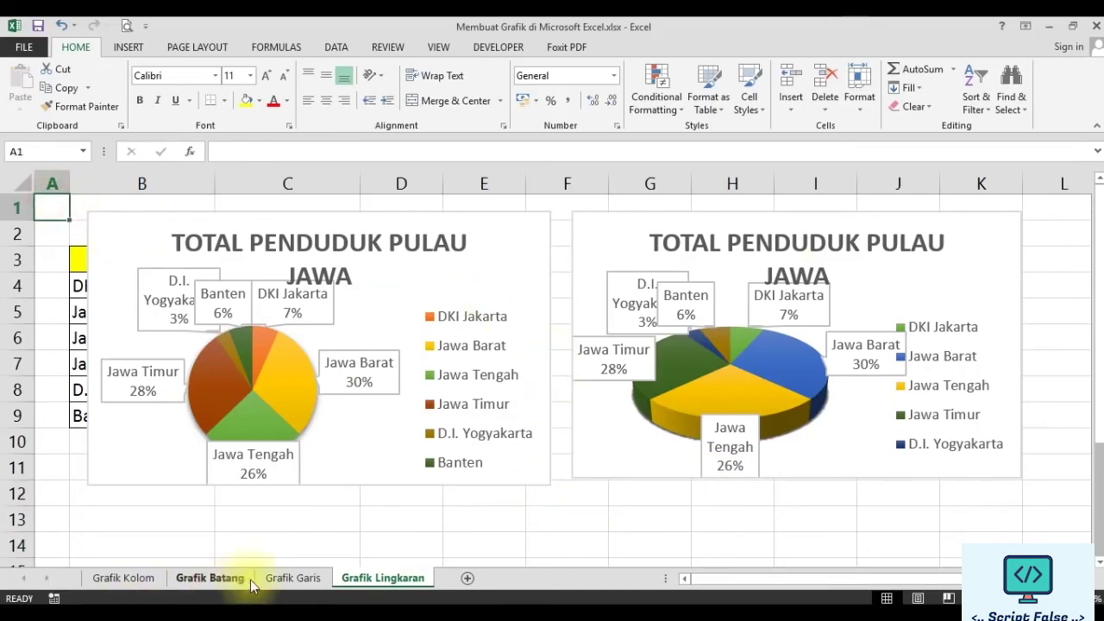
Review the finished charts across the Grafik Garis, Grafik Batang, Grafik Lingkaran and Grafik Kolom sheets, ending on Grafik Kolom
click(285, 577)
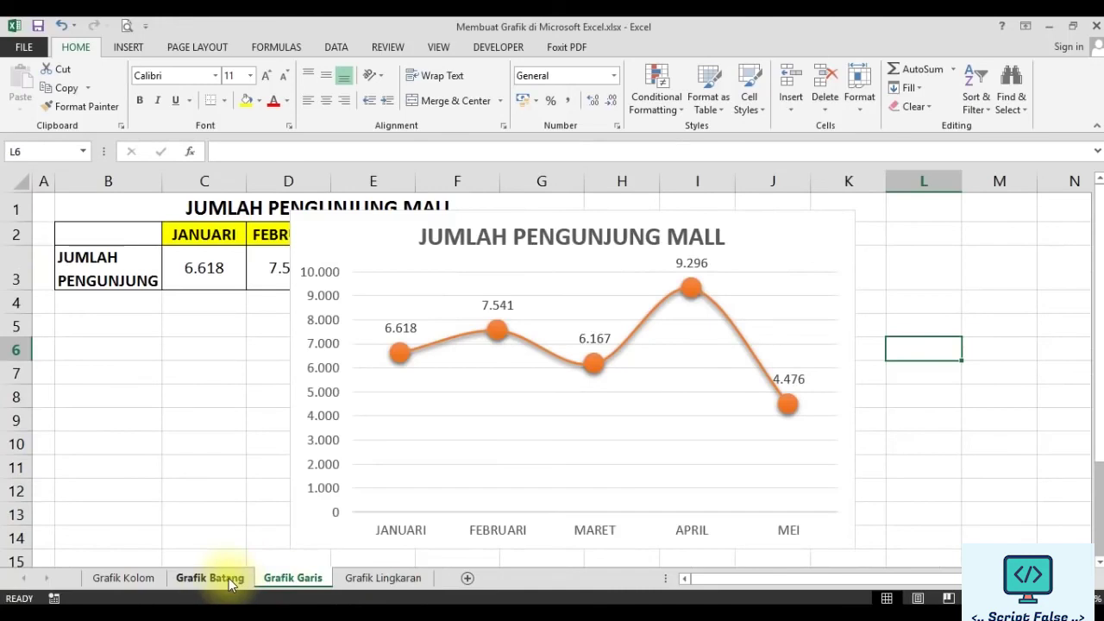
click(229, 577)
click(124, 578)
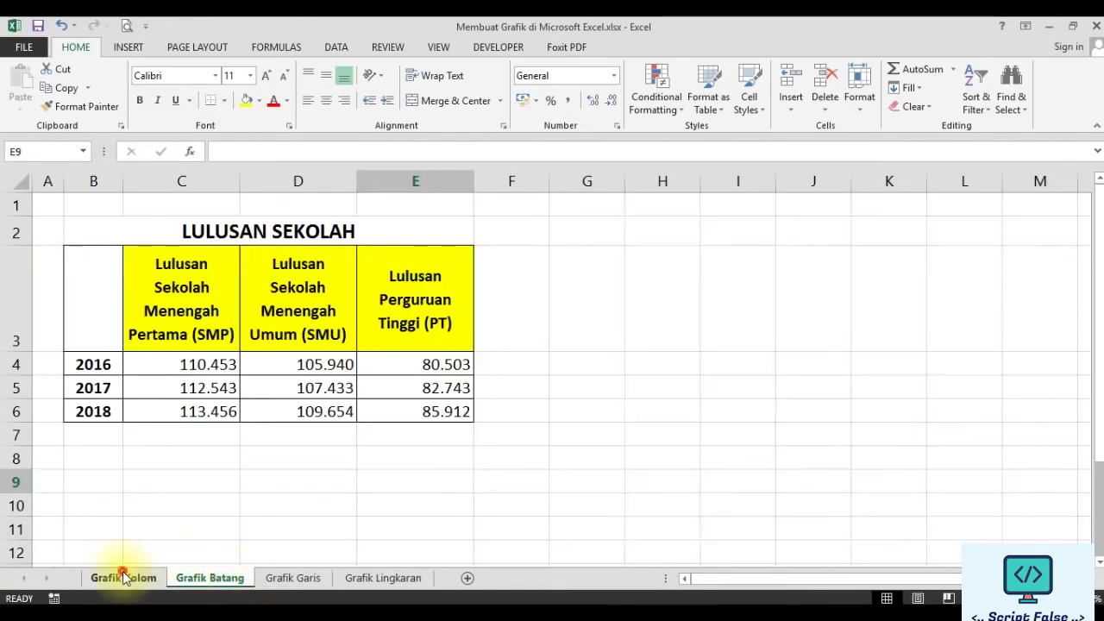
click(368, 584)
click(591, 520)
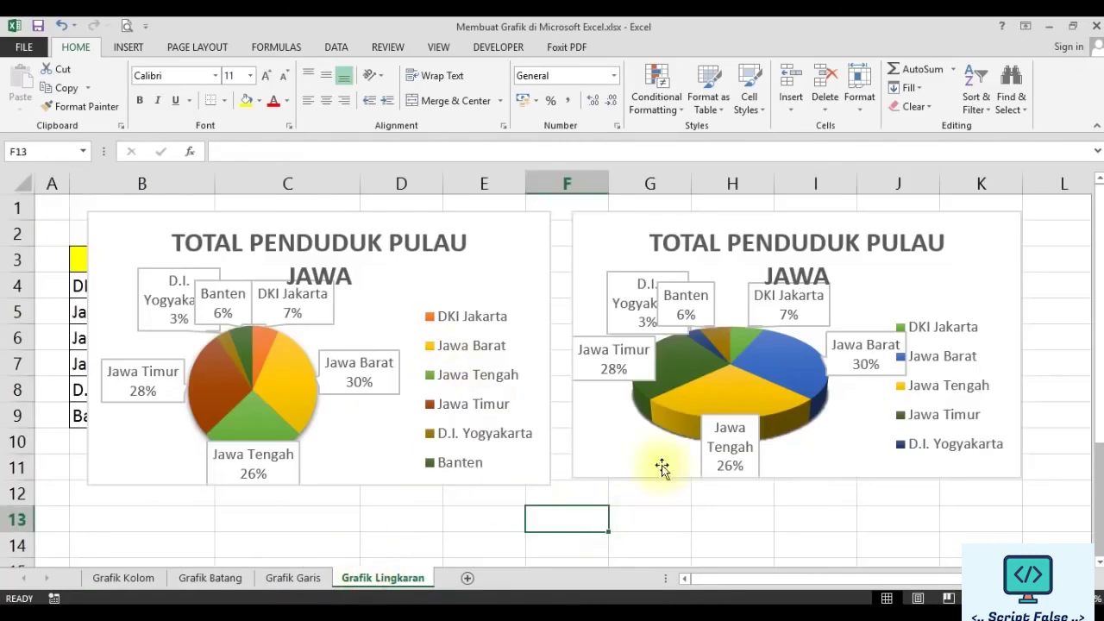
click(314, 583)
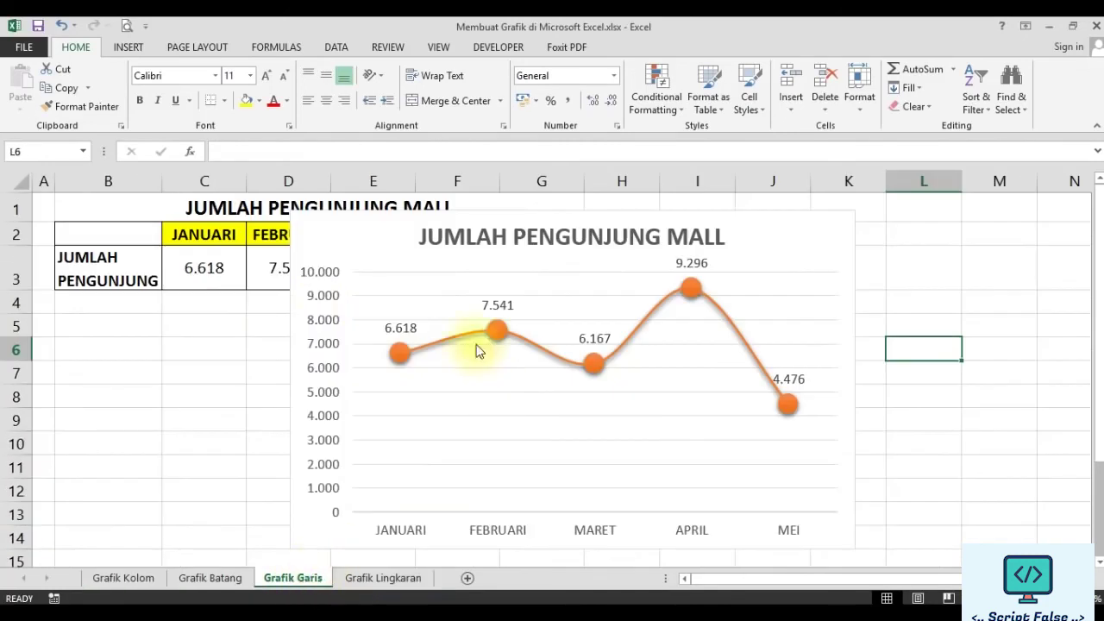
click(237, 360)
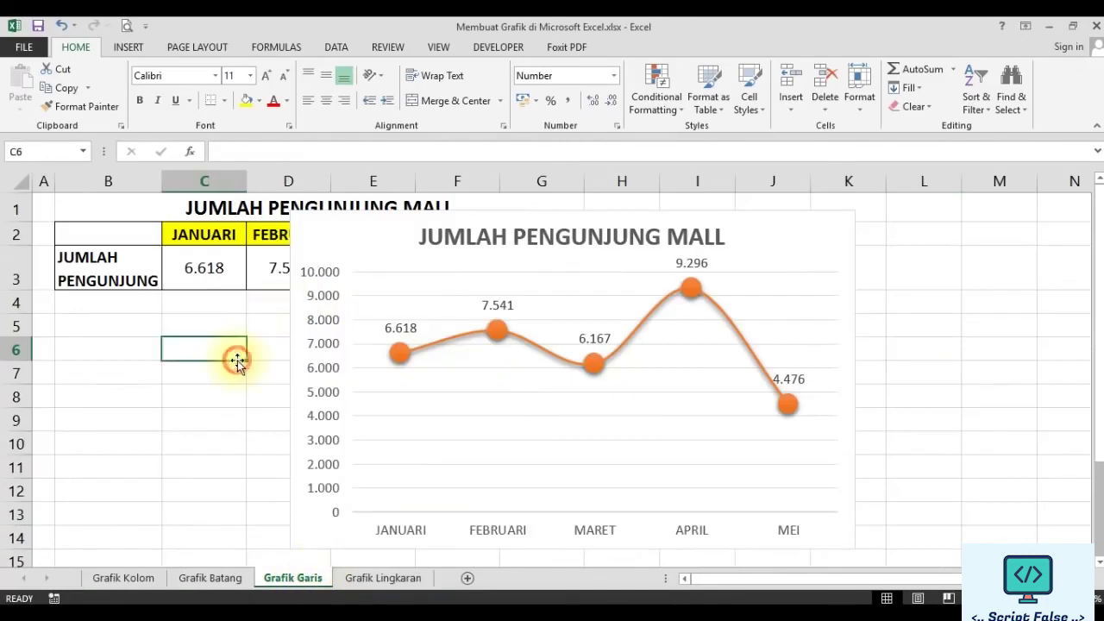
click(178, 582)
click(138, 578)
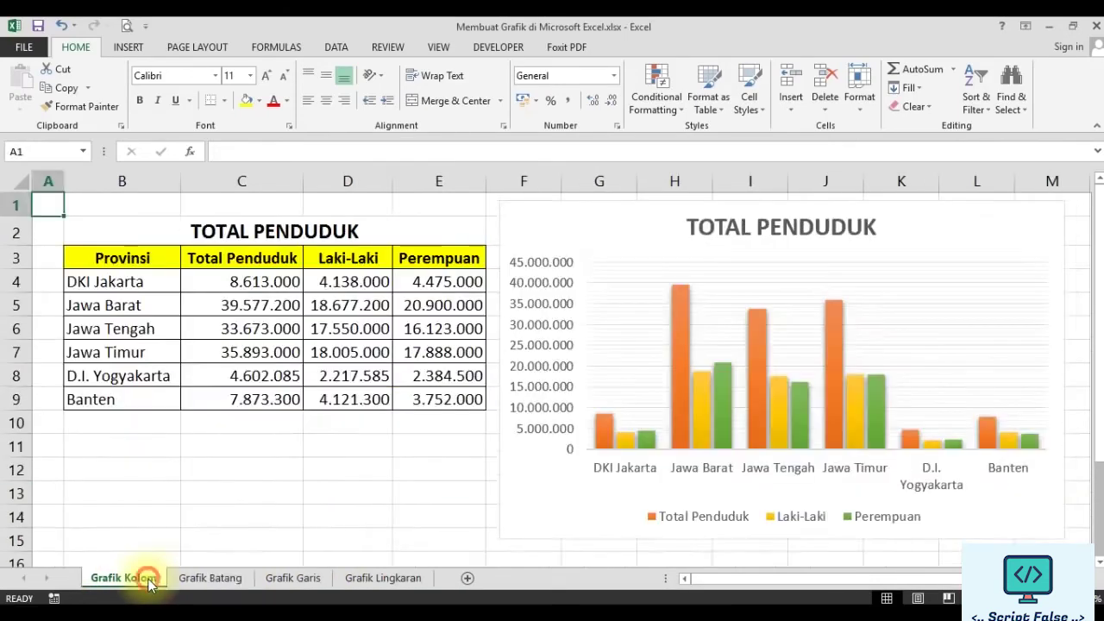